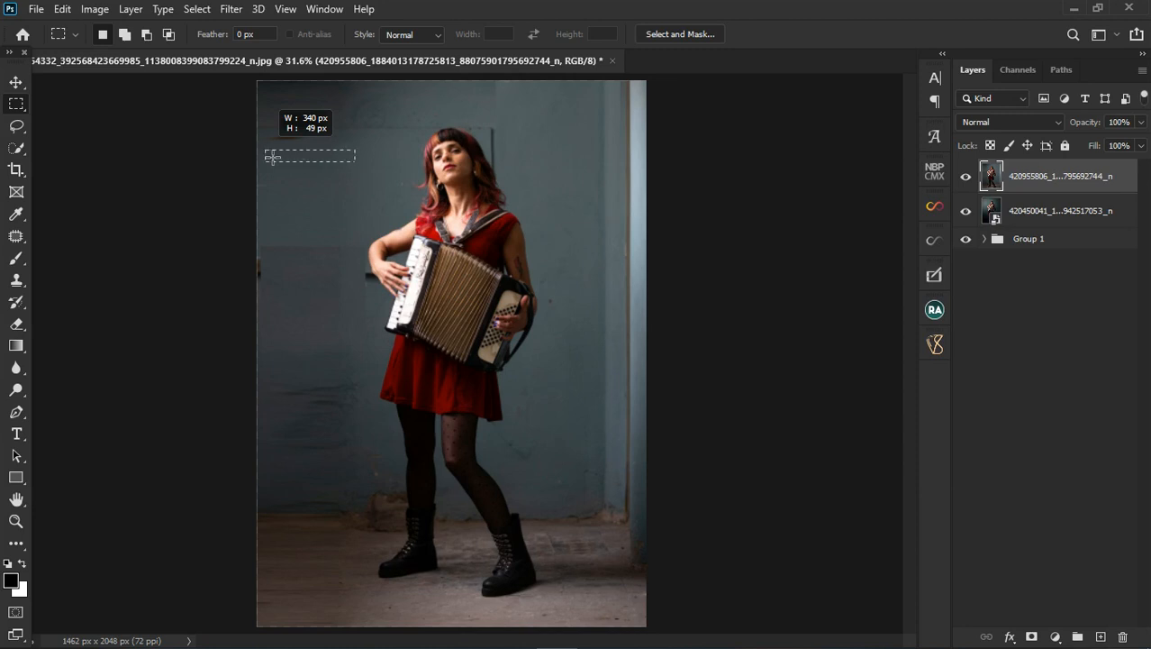
# Step: Select a thin clean strip of the wall beside the woman, stretch it upward over the marked area, and deselect
pyautogui.moveTo(272, 156); pyautogui.dragTo(264, 329)
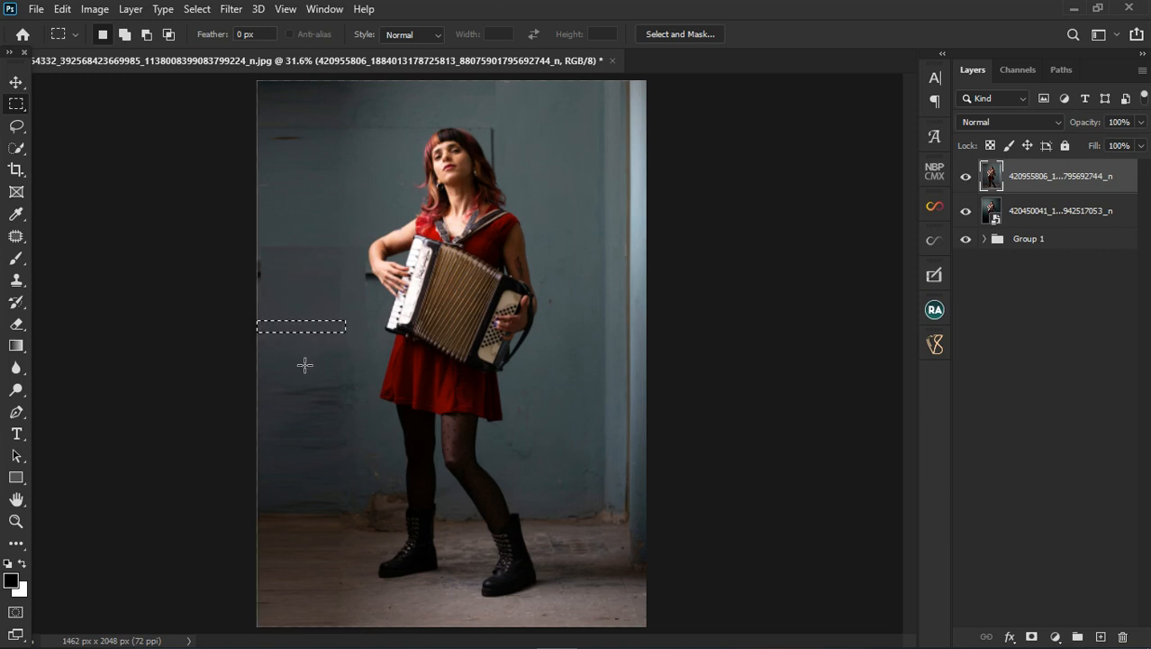
pyautogui.hotkey('ctrl', 't')
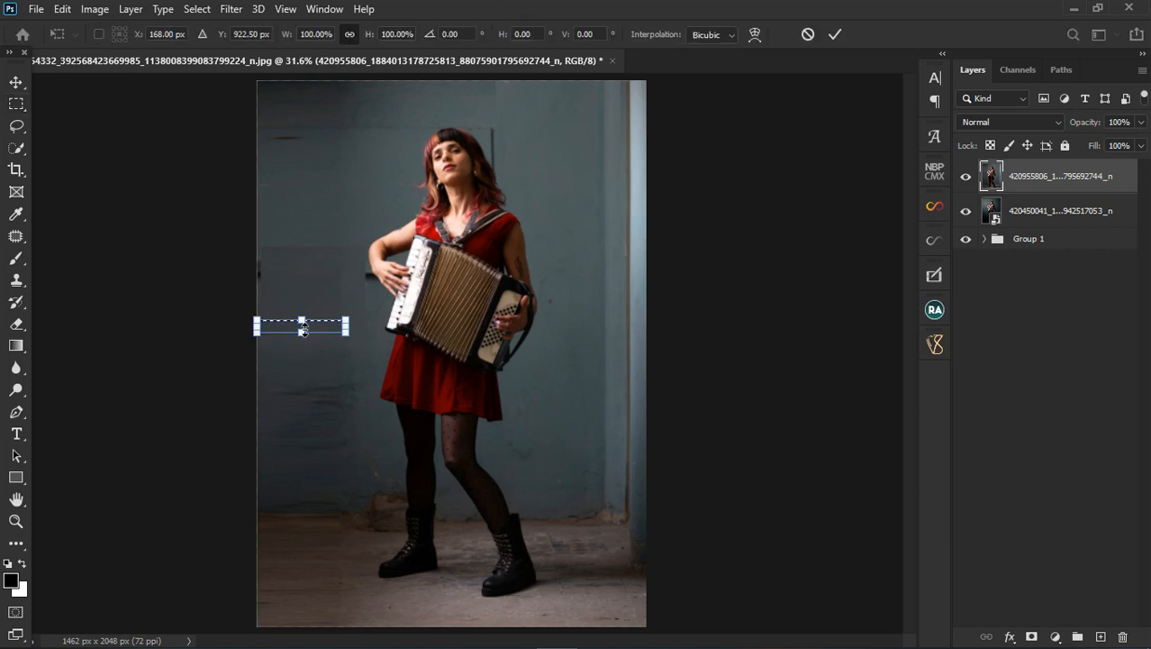
pyautogui.moveTo(312, 327); pyautogui.dragTo(299, 111)
pyautogui.click(835, 35)
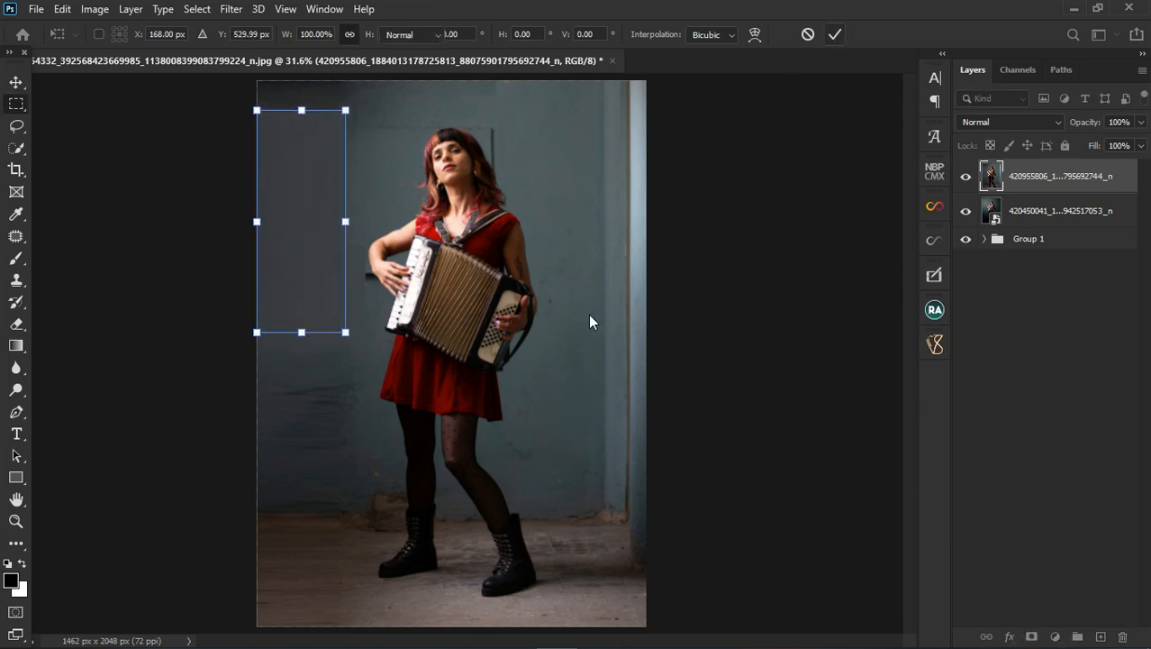
pyautogui.hotkey('ctrl', 'd')
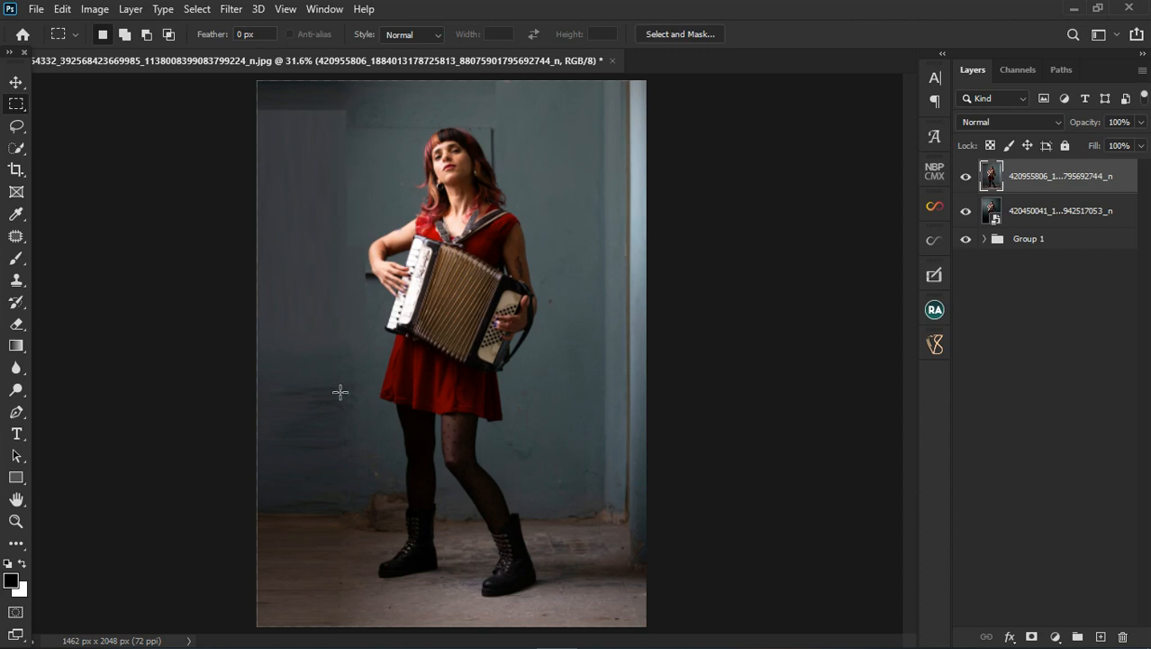
# Step: Select a strip of the lower wall beside the woman's skirt and stretch it to the photo's edge and down to the floor line
pyautogui.scroll(2, 342, 185)
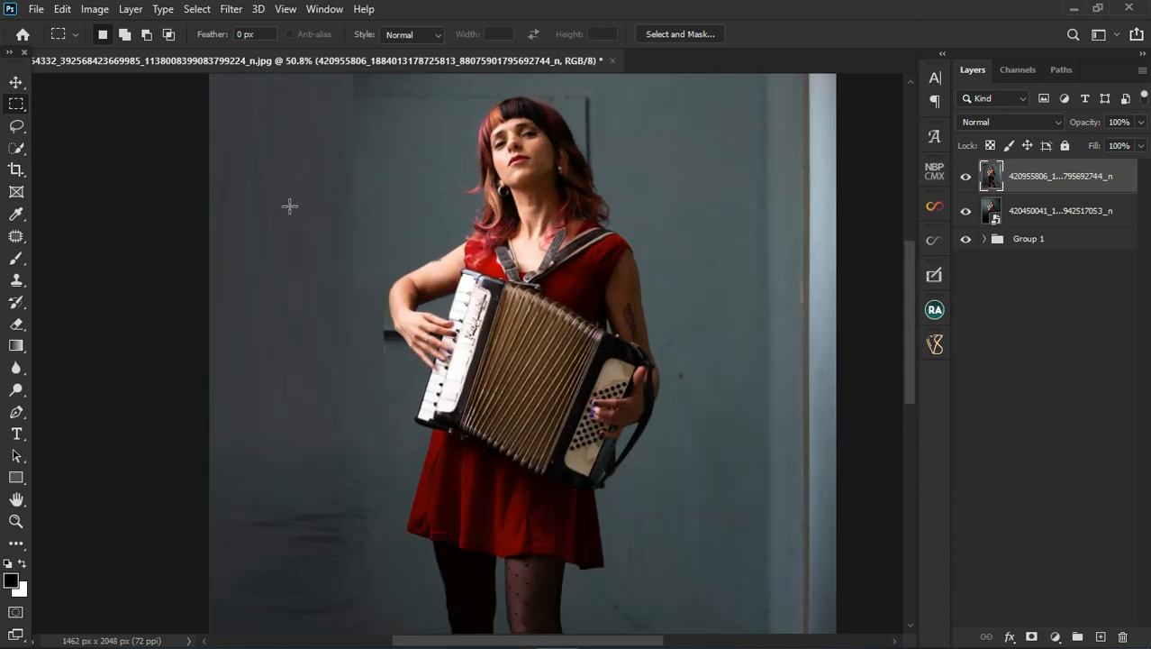
pyautogui.scroll(-2, 275, 259)
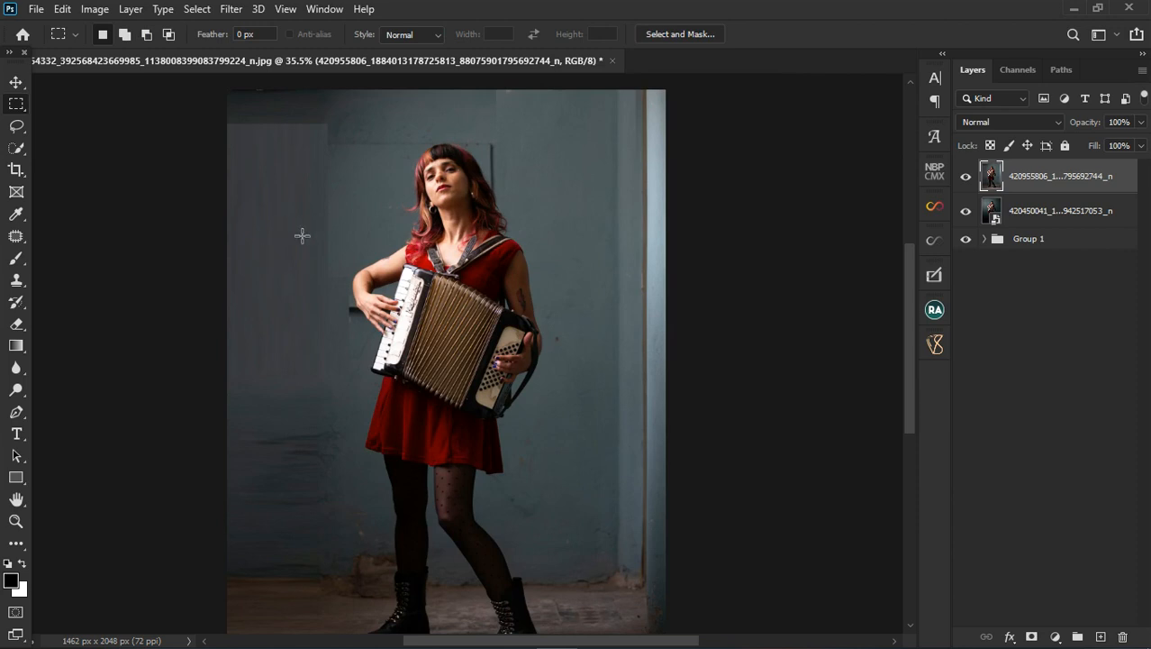
pyautogui.scroll(-1, 302, 237)
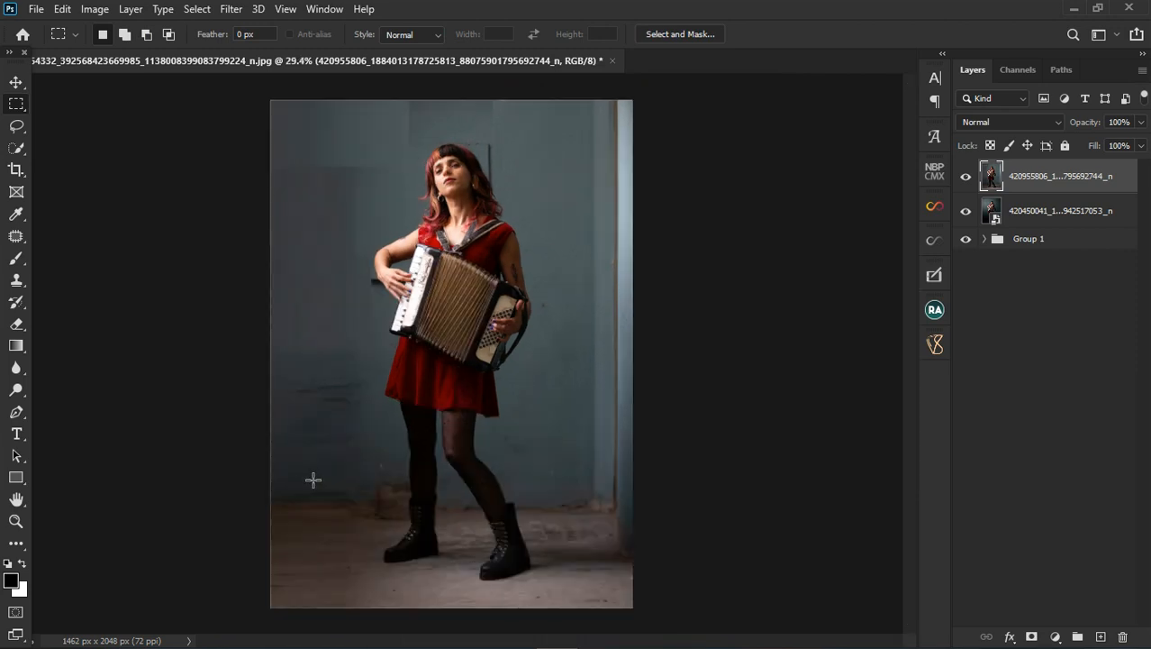
pyautogui.moveTo(288, 448); pyautogui.dragTo(333, 370)
pyautogui.hotkey('ctrl', 't')
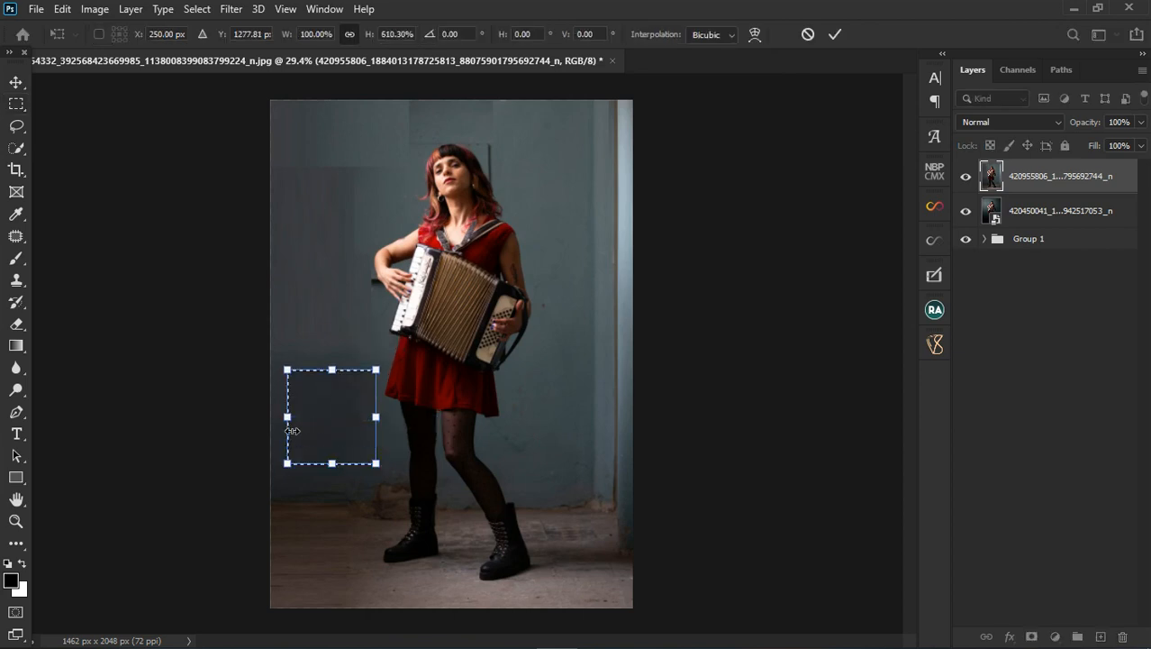
pyautogui.moveTo(287, 417); pyautogui.dragTo(270, 420)
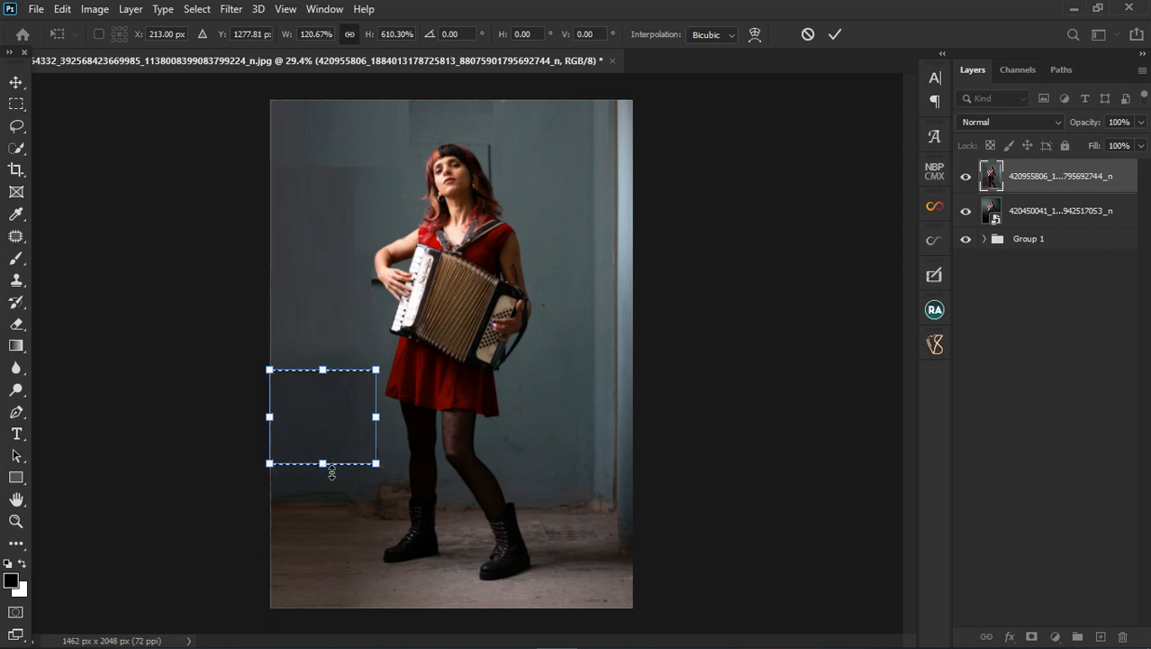
pyautogui.moveTo(326, 466); pyautogui.dragTo(323, 502)
# Step: Select a wall strip above the woman's head and stretch it down to about 263% height over the dark line, then deselect
pyautogui.press('m')
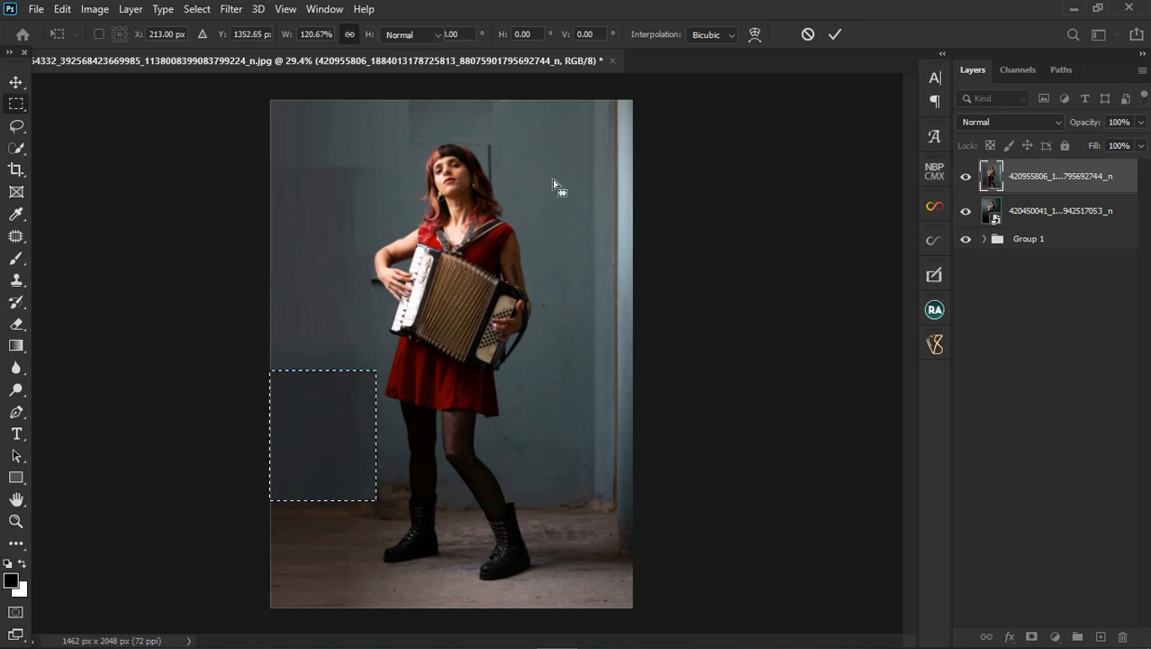
pyautogui.moveTo(475, 119); pyautogui.dragTo(559, 143)
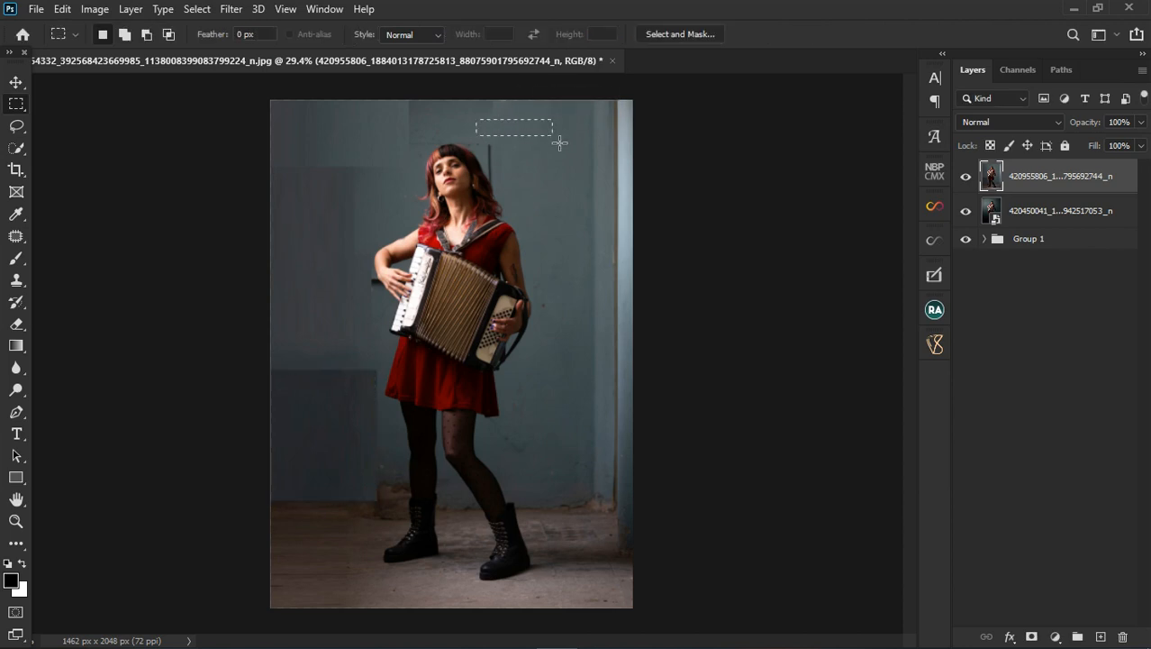
pyautogui.hotkey('ctrl', 't')
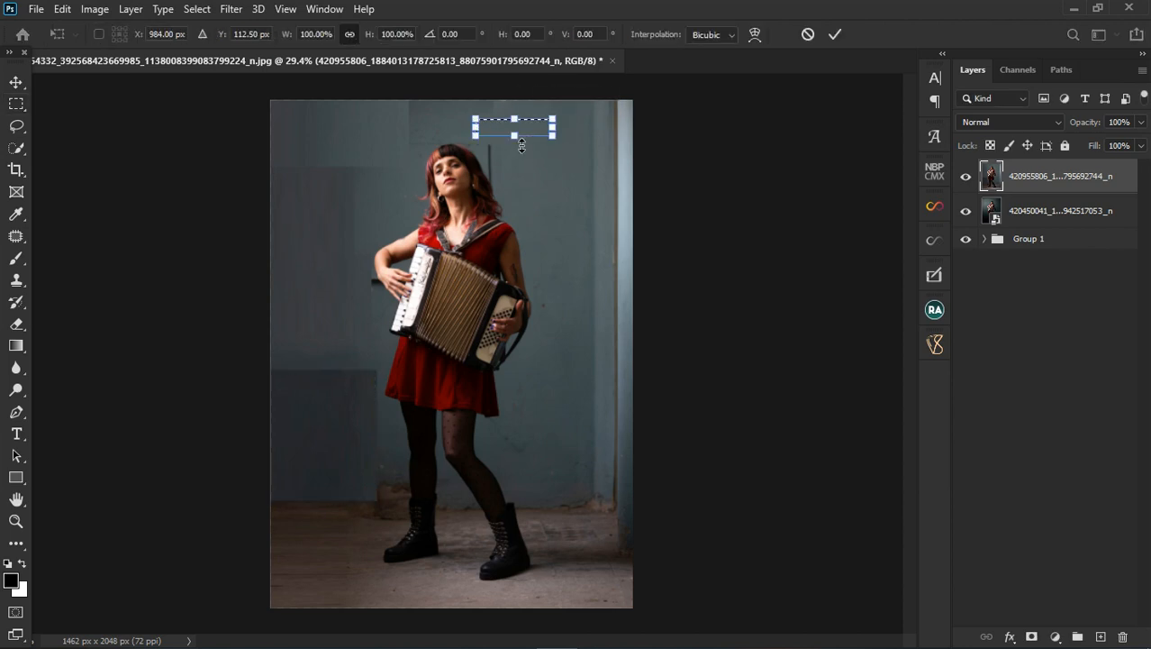
pyautogui.moveTo(523, 160)
pyautogui.mouseDown()
pyautogui.moveTo(480, 144)
pyautogui.moveTo(527, 175)
pyautogui.mouseUp()
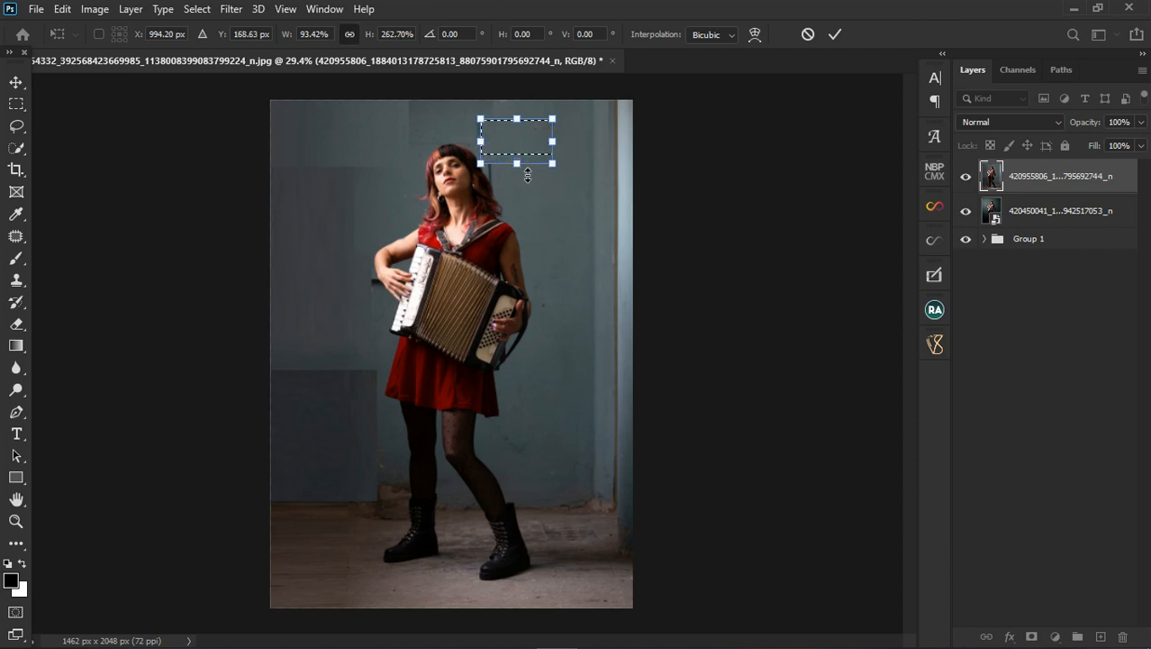
pyautogui.click(835, 34)
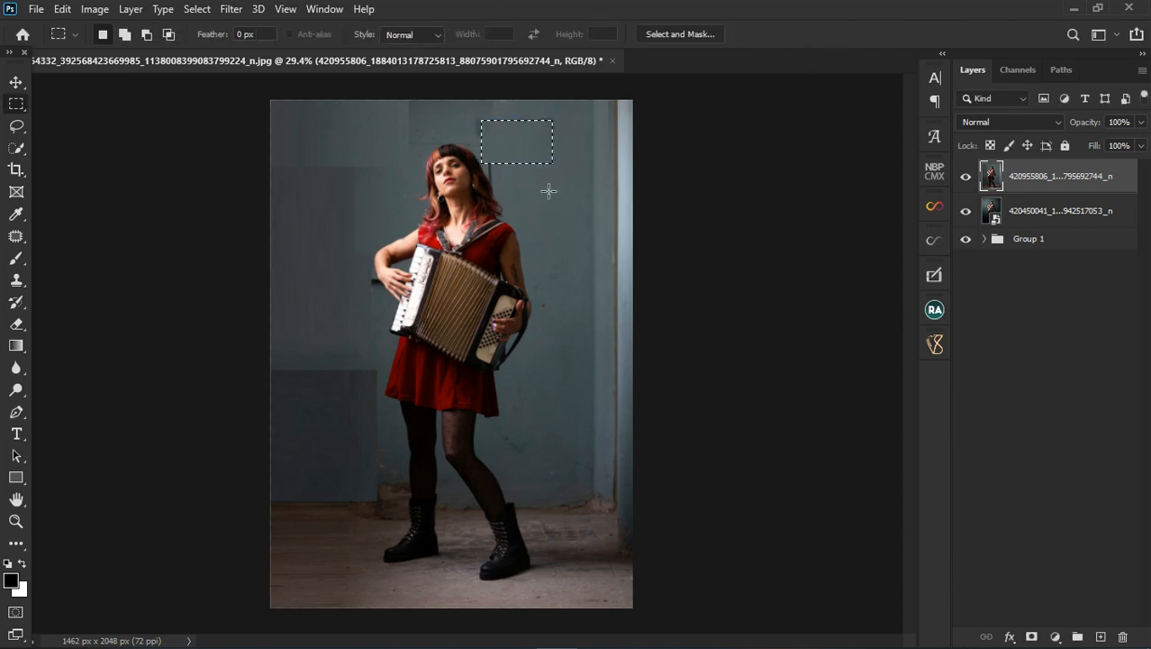
pyautogui.hotkey('ctrl', 'd')
# Step: Activate the Mixer Brush Tool, clean the brush, and check its size and hardness settings
pyautogui.click(19, 261)
pyautogui.click(20, 263)
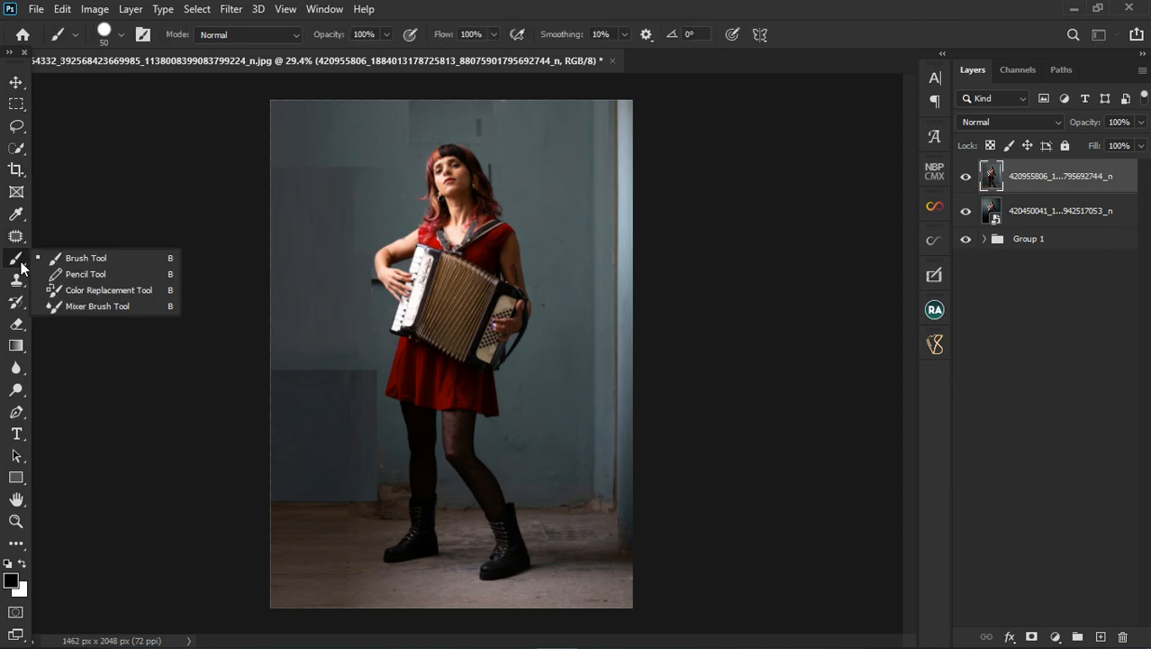
pyautogui.click(99, 306)
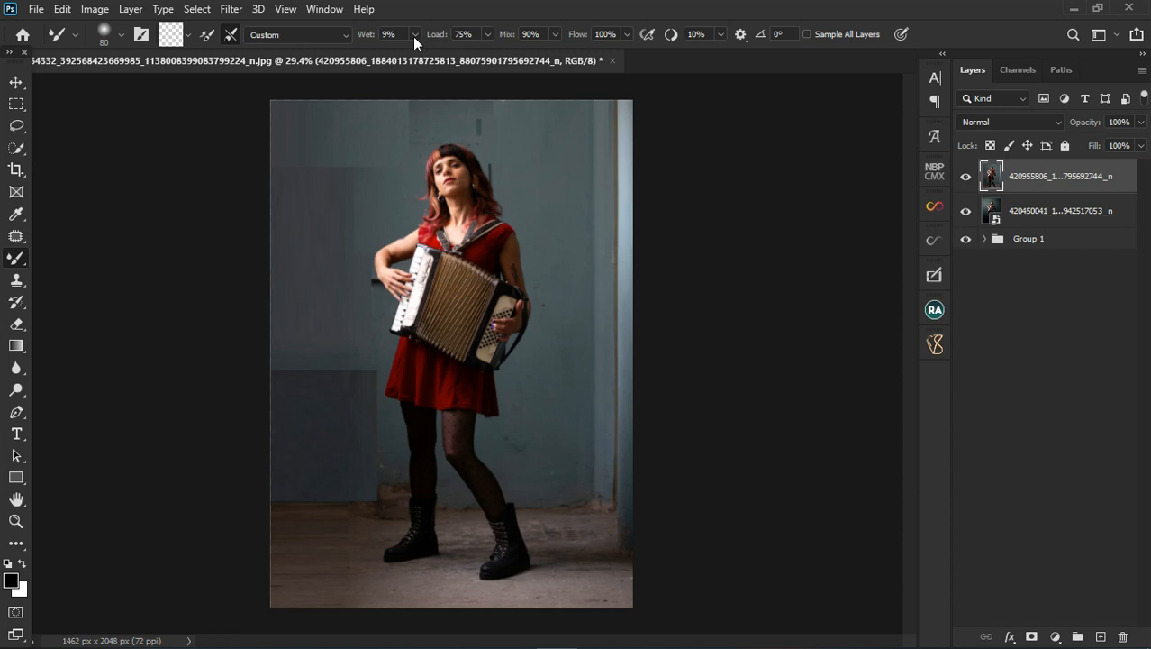
pyautogui.click(188, 38)
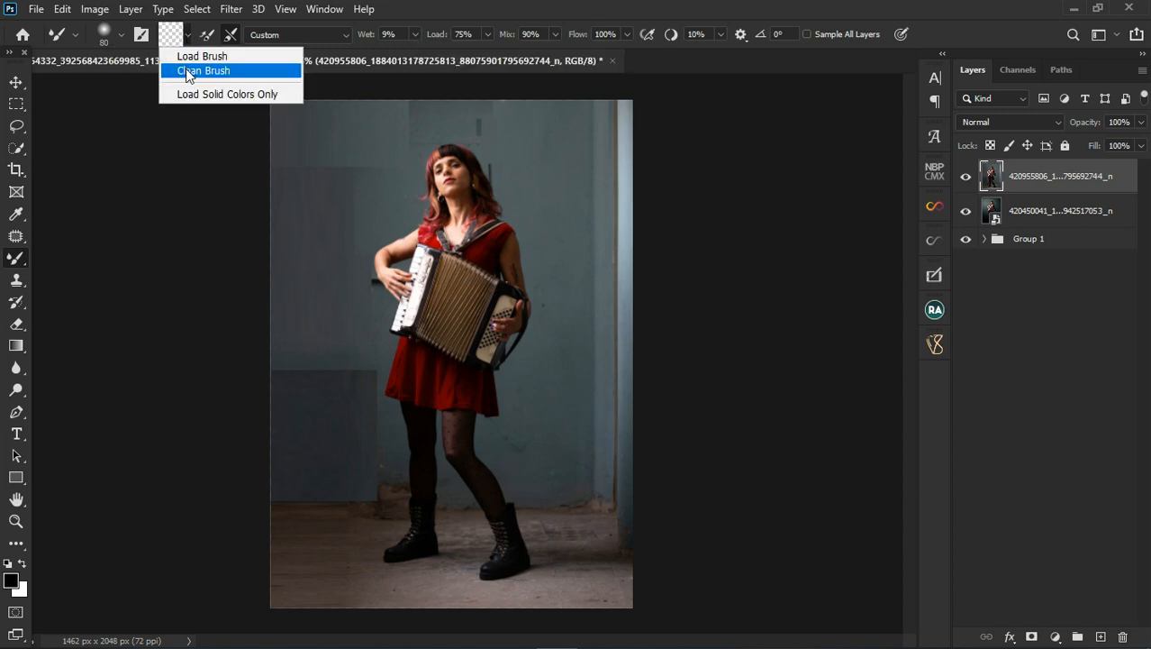
pyautogui.click(186, 72)
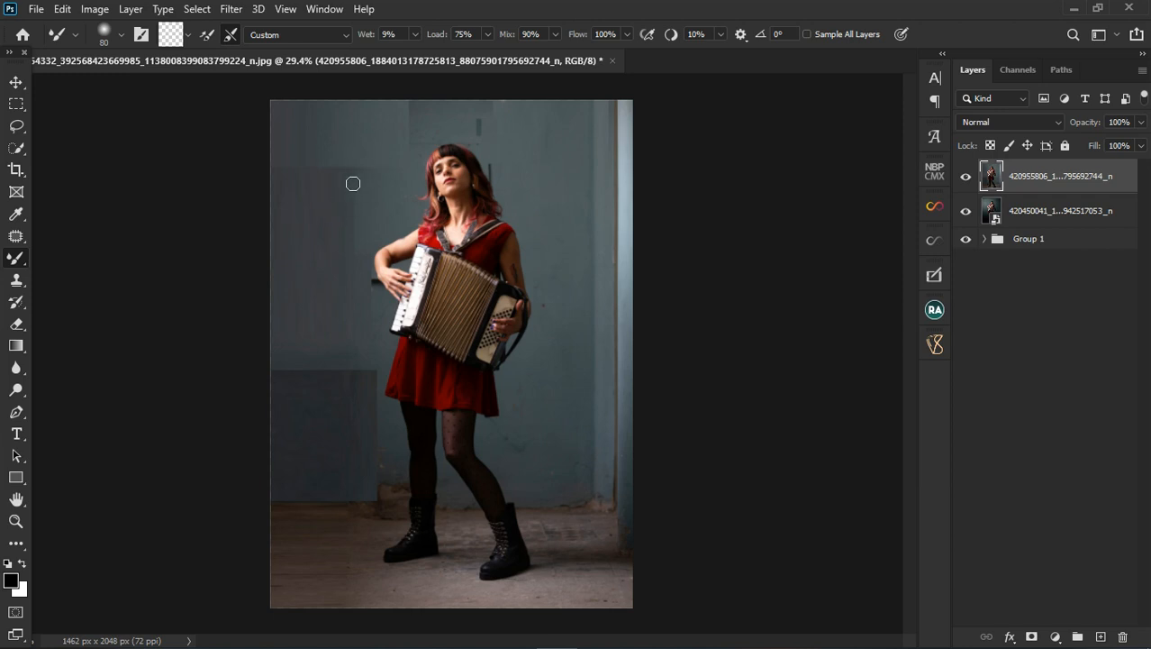
pyautogui.click(120, 34)
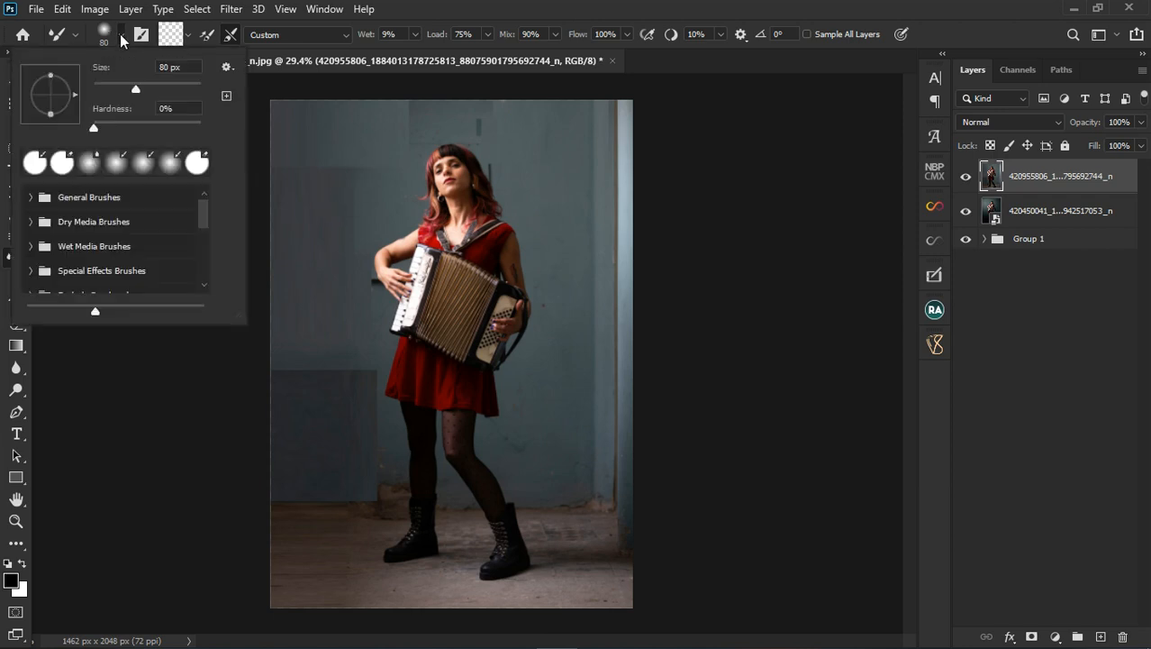
pyautogui.click(120, 36)
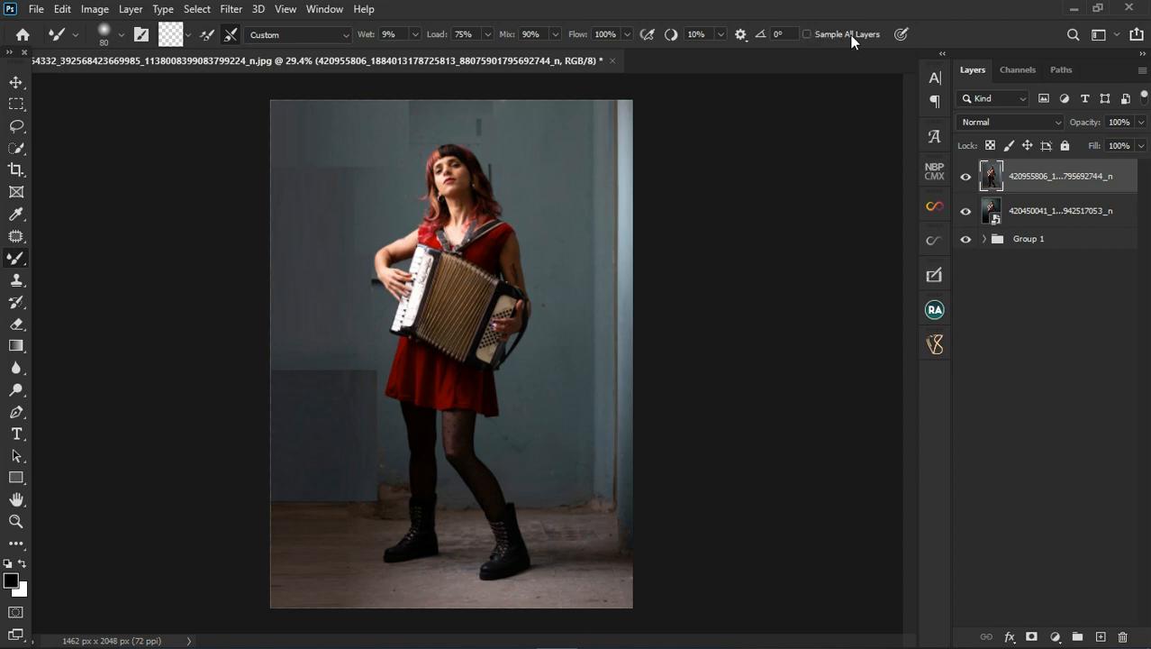
# Step: Set the Mixer Brush wetness to 14% and blend the left edge of the patch above the woman's head into the wall
pyautogui.scroll(3, 343, 155)
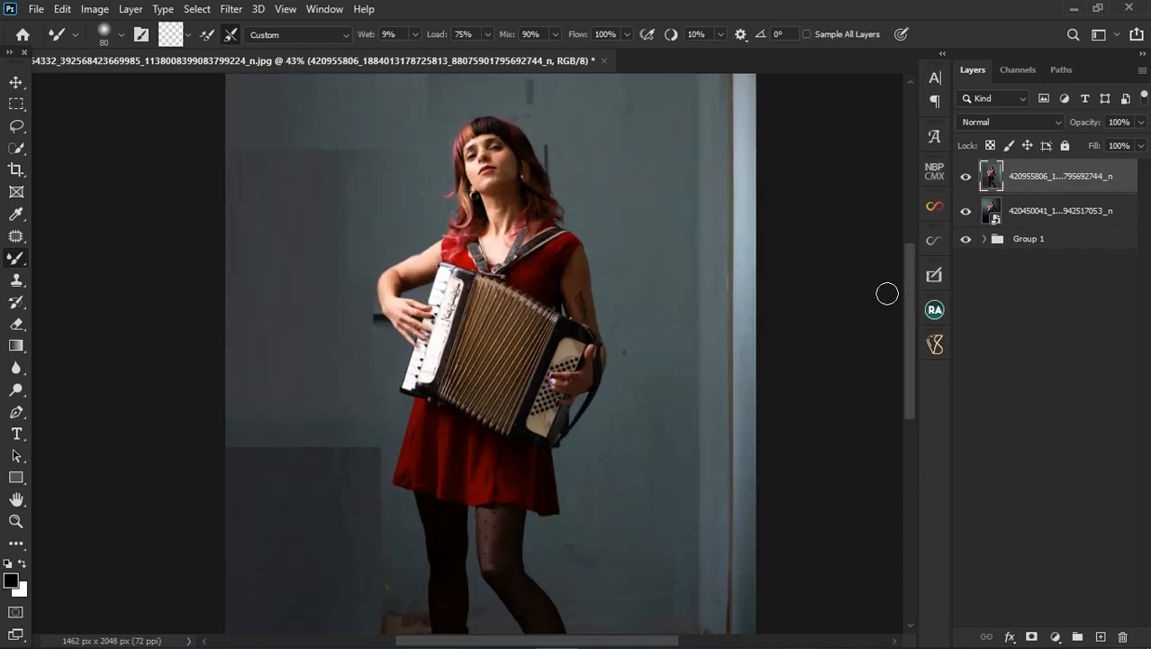
pyautogui.scroll(3, 904, 304)
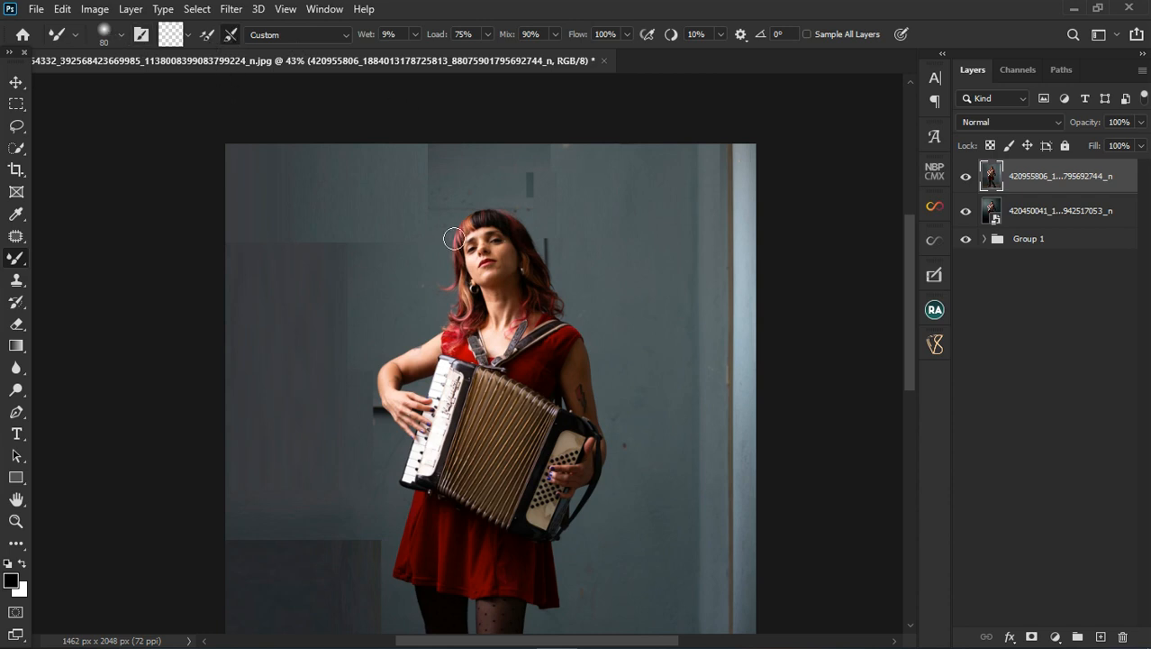
pyautogui.scroll(-1, 360, 270)
pyautogui.scroll(4, 543, 182)
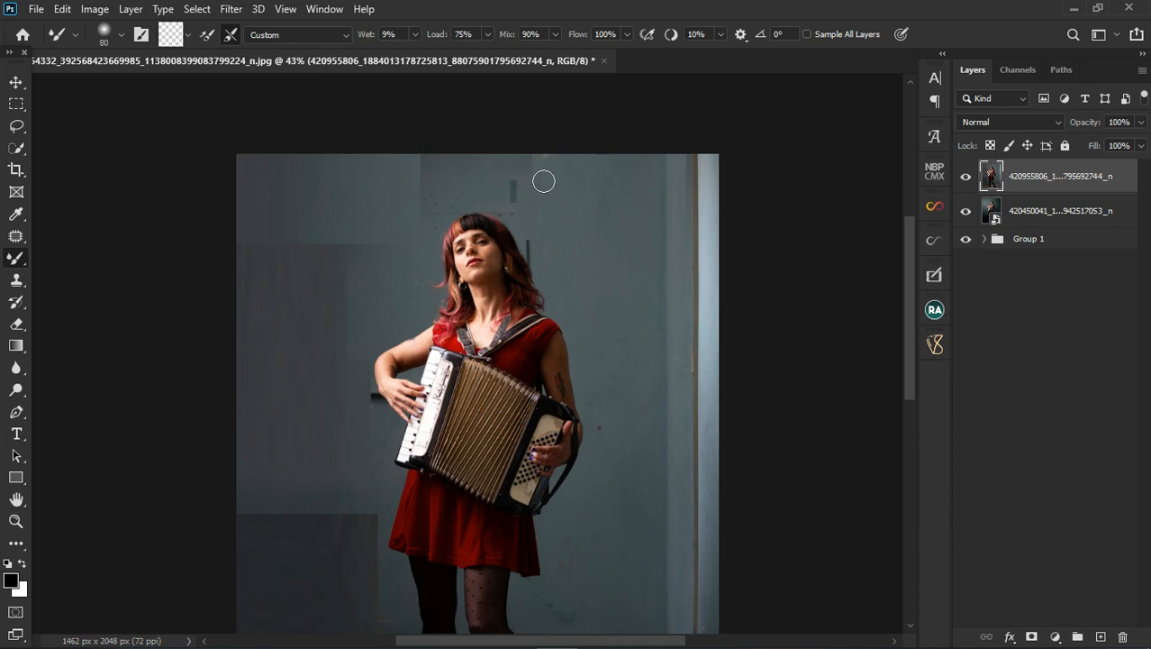
pyautogui.scroll(1, 572, 169)
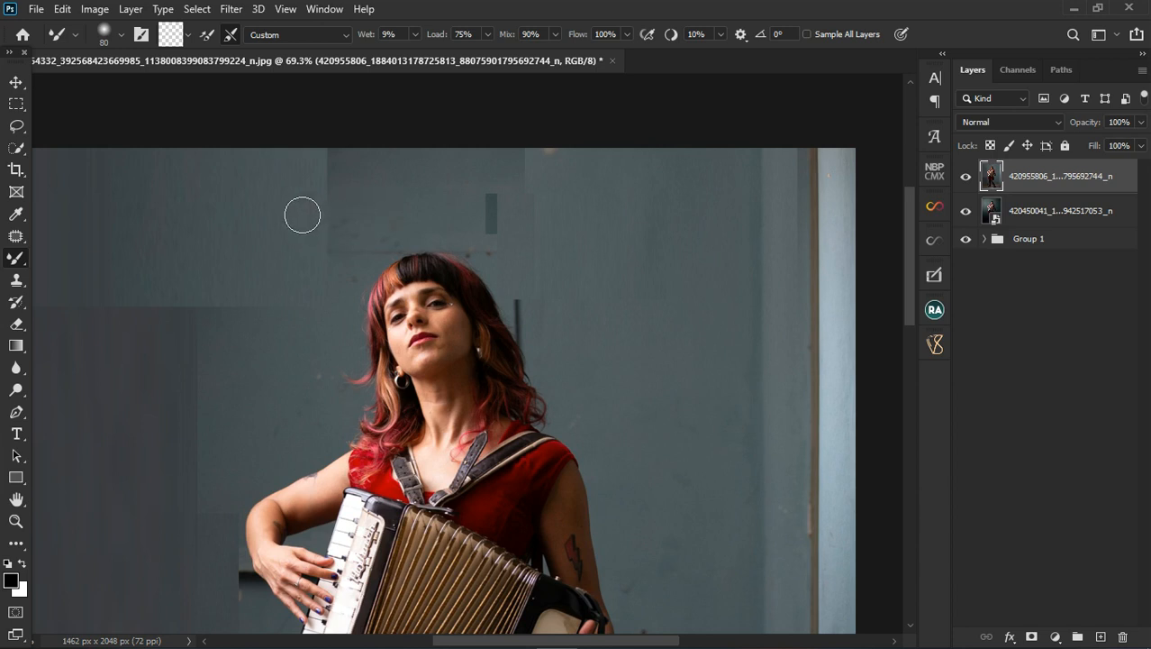
pyautogui.scroll(2, 233, 264)
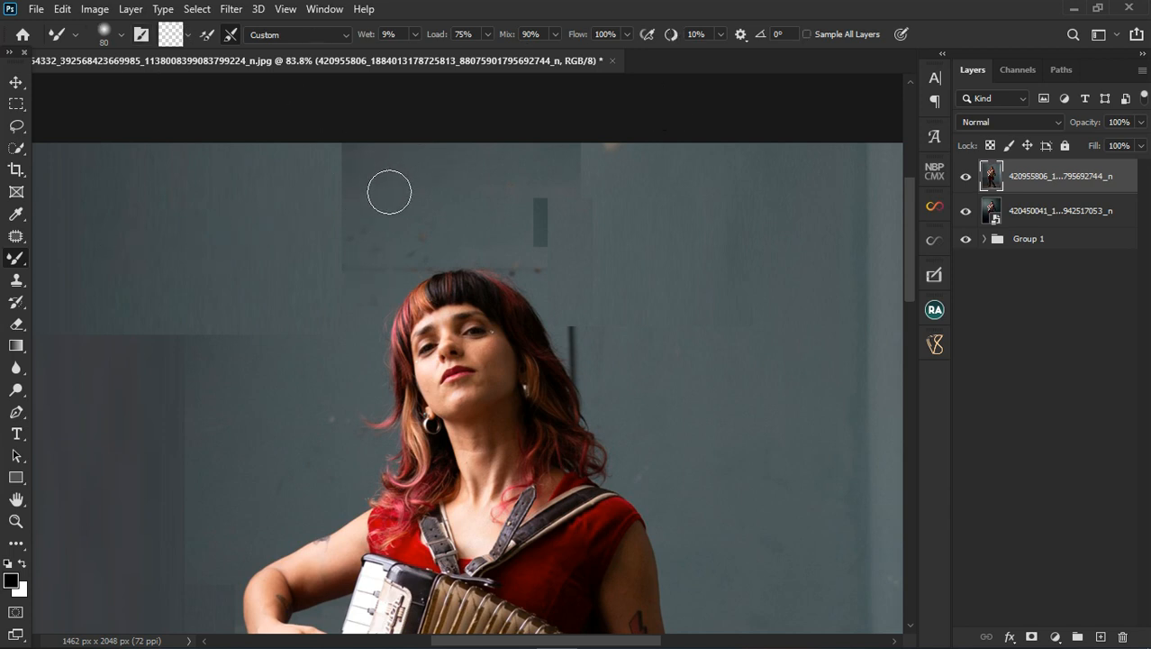
pyautogui.click(412, 35)
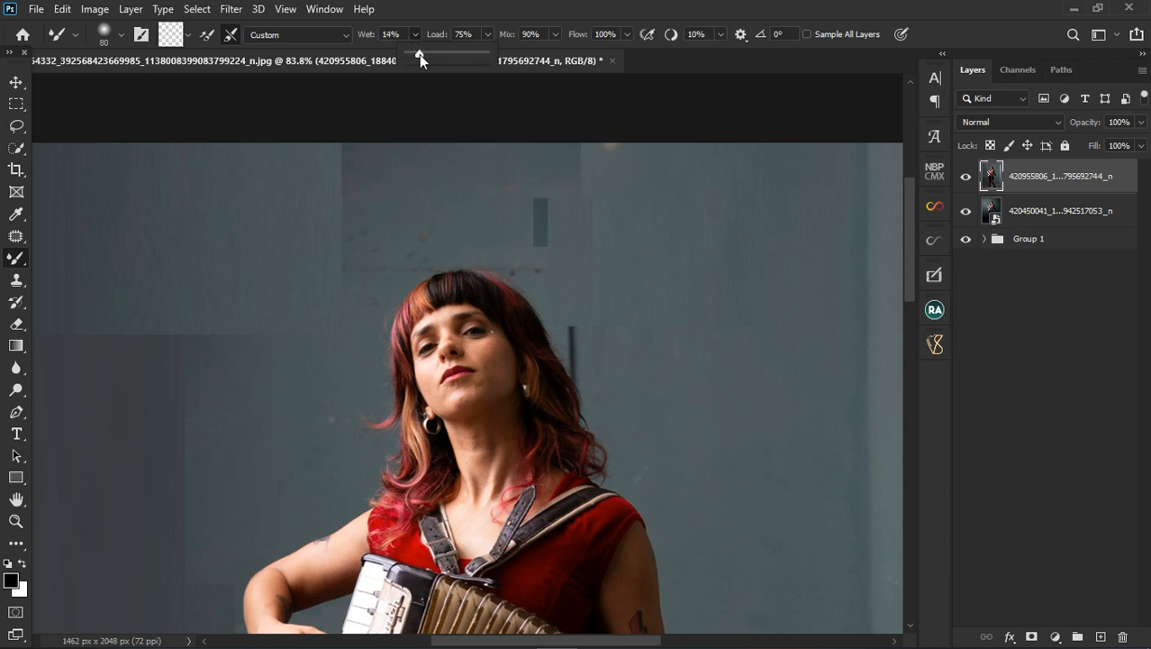
pyautogui.click(319, 192)
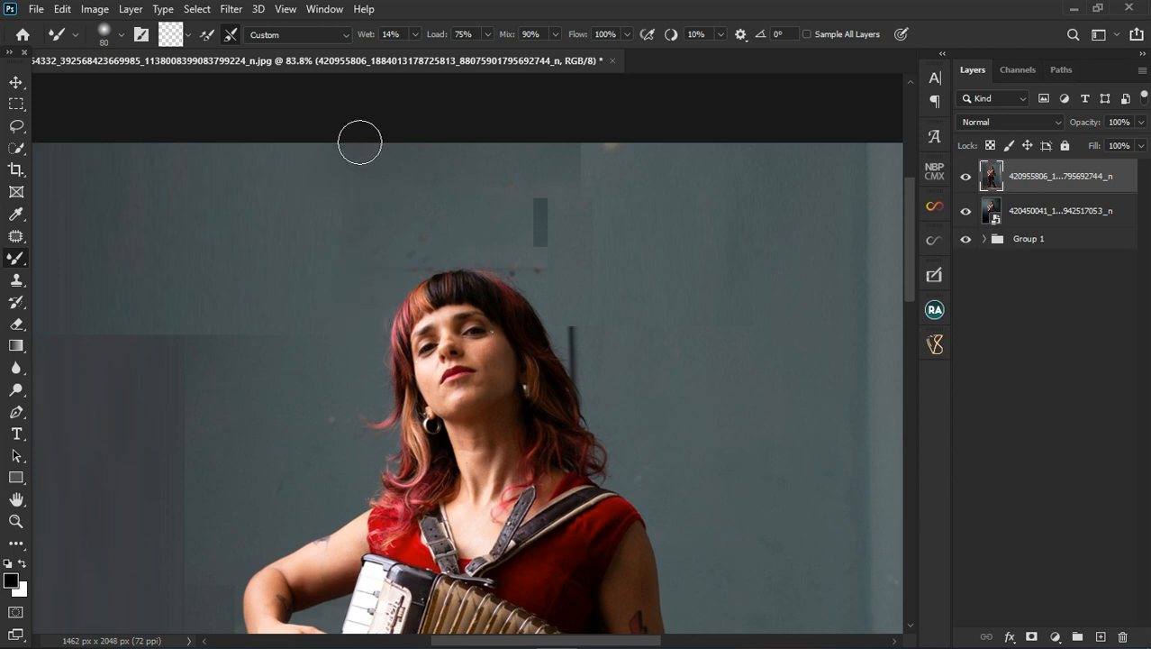
# Step: Raise the wetness to 30% and blend away the remaining patch edges and small dark rectangle above the head
pyautogui.click(414, 35)
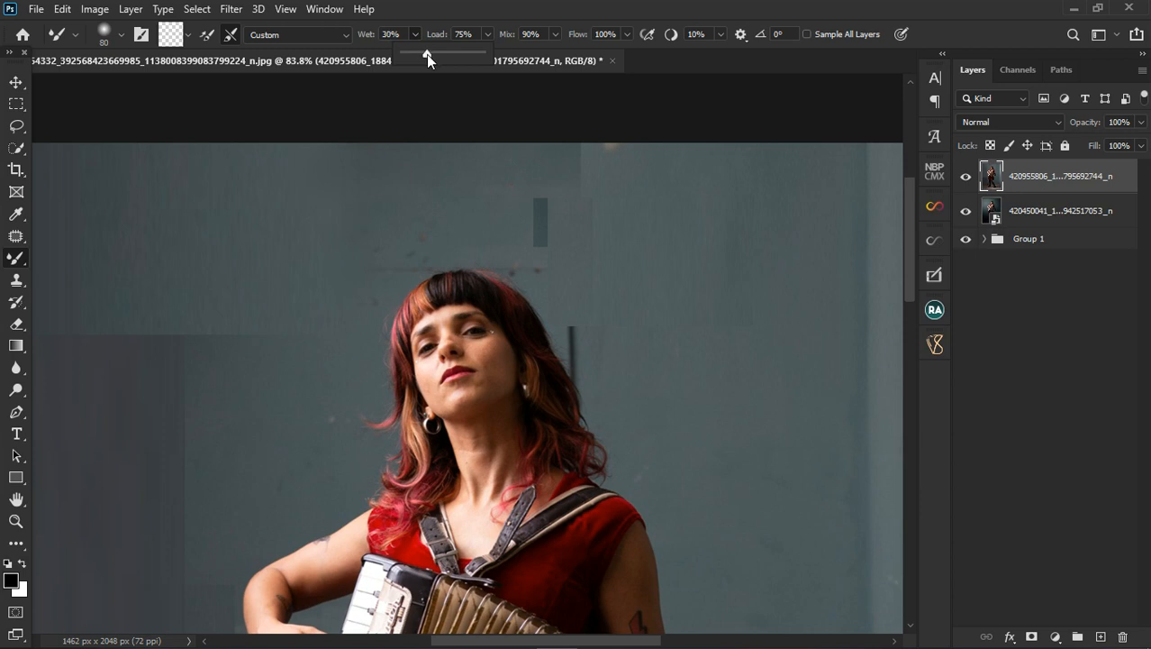
pyautogui.click(594, 185)
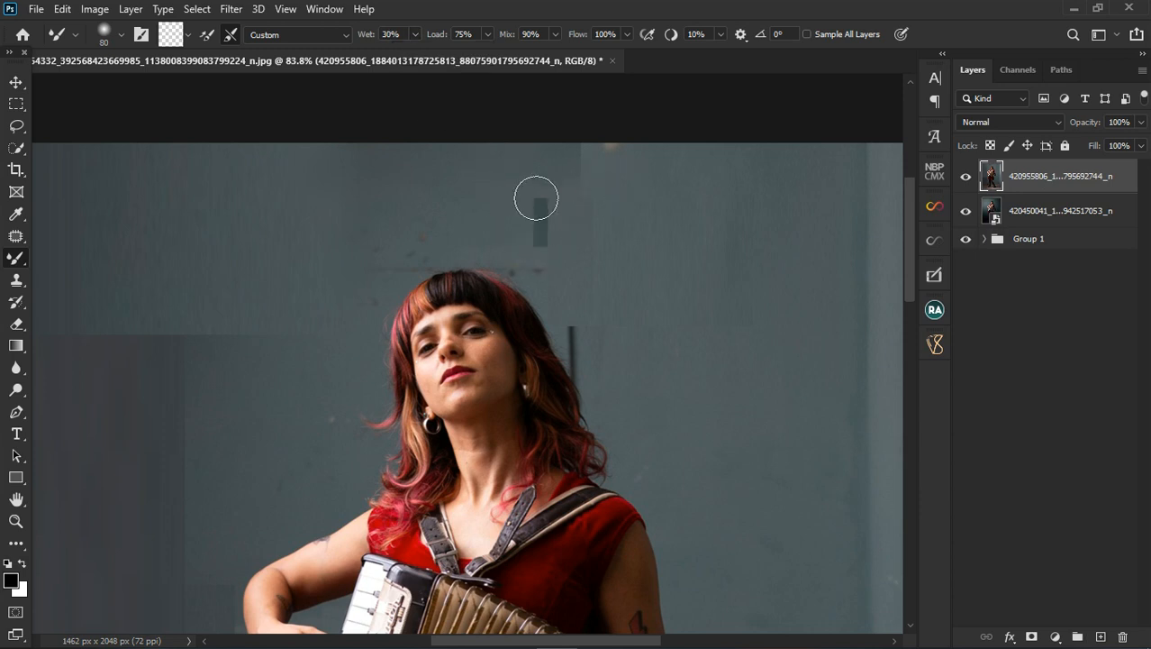
pyautogui.moveTo(536, 198)
pyautogui.mouseDown()
pyautogui.moveTo(643, 195)
pyautogui.moveTo(537, 189)
pyautogui.moveTo(628, 177)
pyautogui.moveTo(557, 170)
pyautogui.moveTo(604, 187)
pyautogui.moveTo(563, 236)
pyautogui.moveTo(591, 244)
pyautogui.moveTo(537, 263)
pyautogui.moveTo(625, 268)
pyautogui.moveTo(662, 240)
pyautogui.moveTo(639, 286)
pyautogui.moveTo(562, 269)
pyautogui.moveTo(587, 323)
pyautogui.moveTo(607, 322)
pyautogui.moveTo(512, 270)
pyautogui.moveTo(423, 245)
pyautogui.moveTo(438, 245)
pyautogui.moveTo(420, 279)
pyautogui.mouseUp()
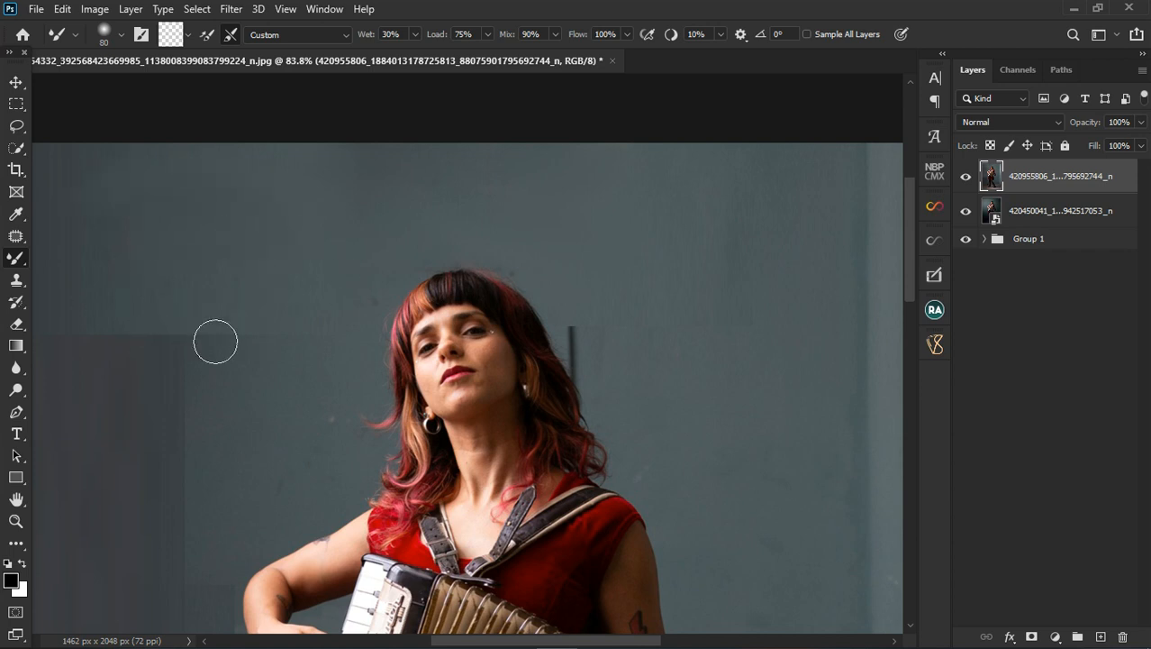
# Step: Blend the upper and side edges of the dark patch on the left wall into the surrounding background
pyautogui.moveTo(215, 341)
pyautogui.mouseDown()
pyautogui.moveTo(260, 333)
pyautogui.moveTo(211, 368)
pyautogui.moveTo(210, 353)
pyautogui.moveTo(144, 352)
pyautogui.mouseUp()
pyautogui.scroll(-2, 308, 340)
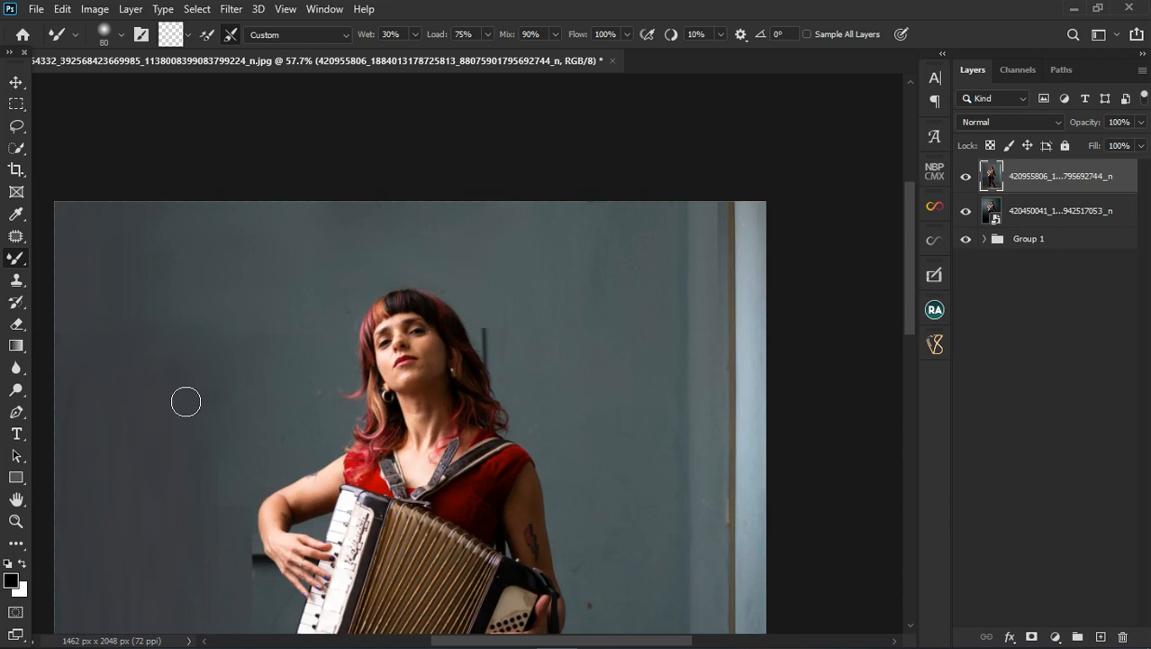
pyautogui.scroll(3, 144, 261)
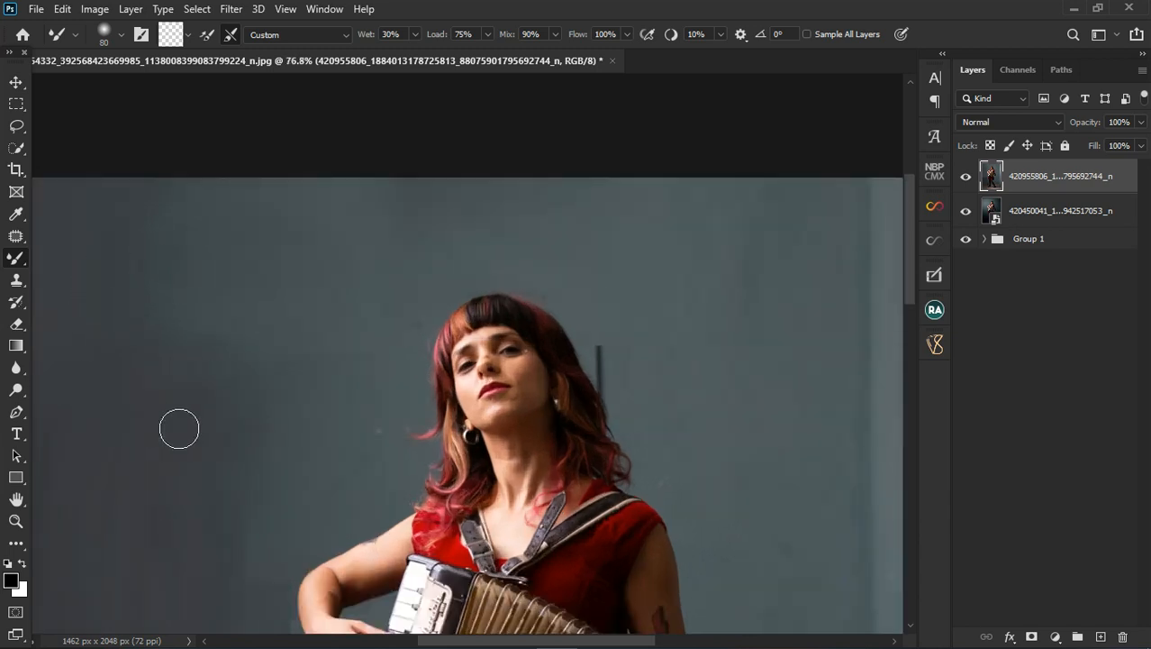
# Step: Reduce the Mixer Brush size to 45 and blend out the dark vertical line on the wall beside the woman's hair
pyautogui.scroll(-3, 314, 313)
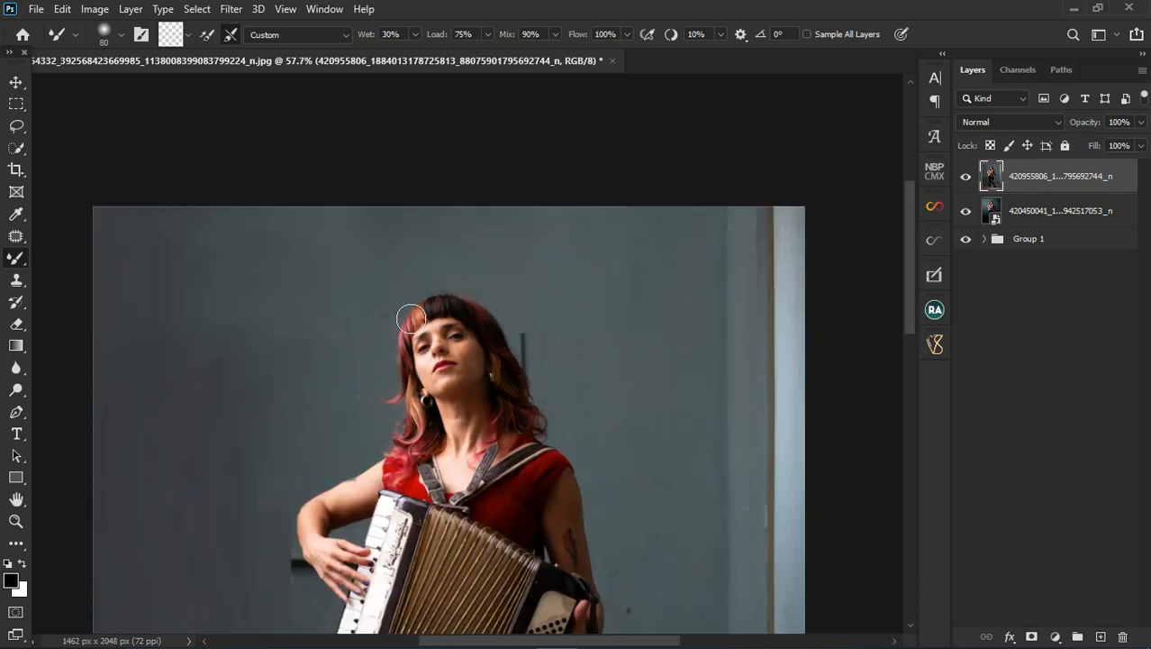
pyautogui.scroll(4, 544, 350)
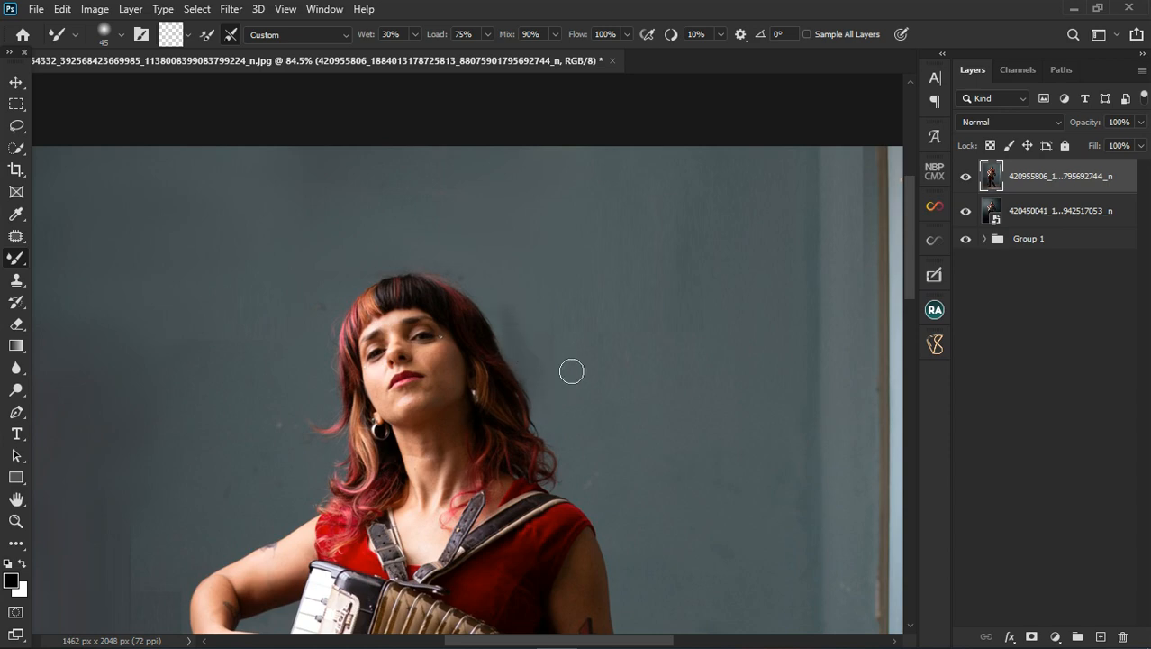
pyautogui.scroll(-3, 761, 297)
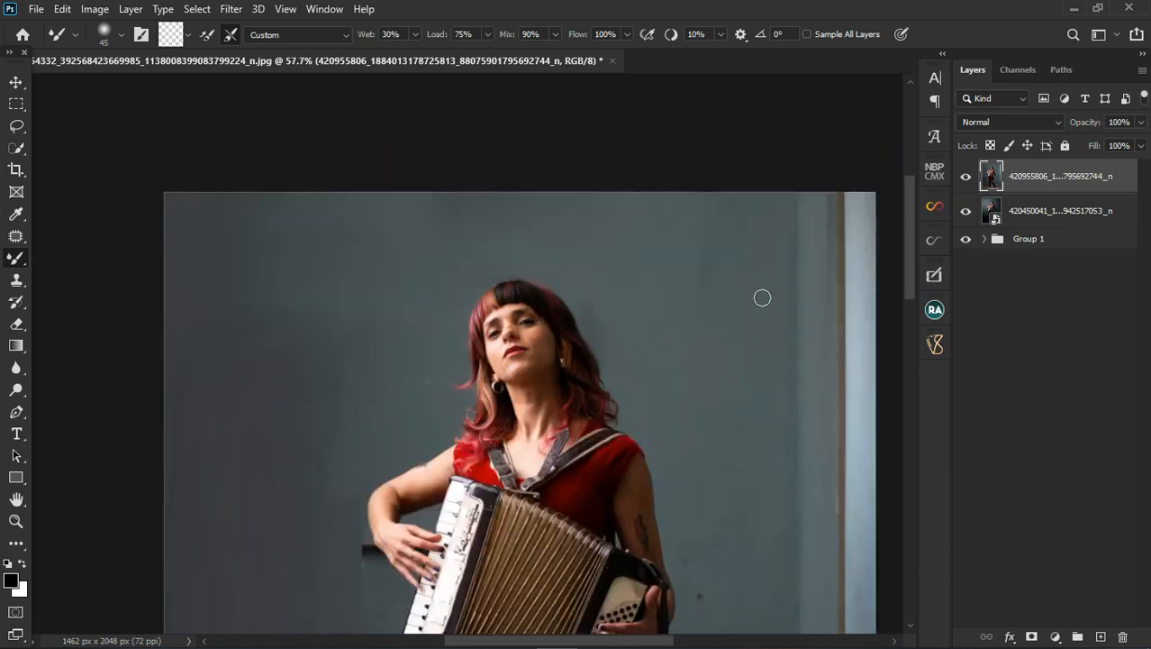
# Step: Increase the Mixer Brush size to 200 and blend the dark rectangular patch beside the red dress into the surrounding wall
pyautogui.scroll(-4, 766, 314)
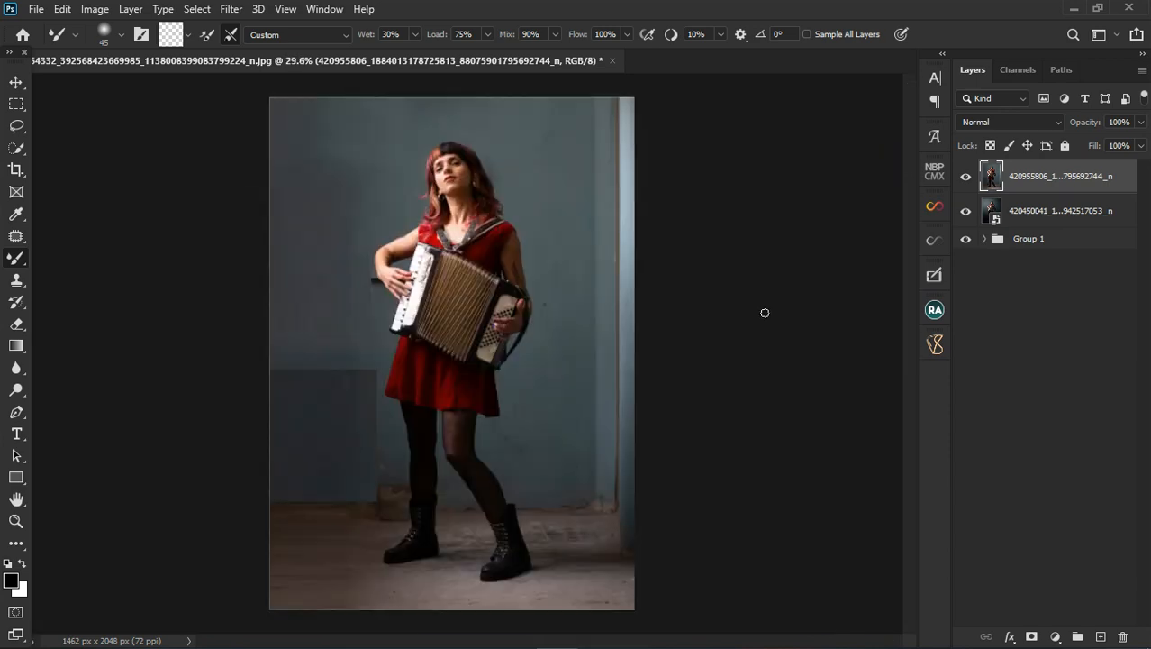
pyautogui.scroll(1, 362, 362)
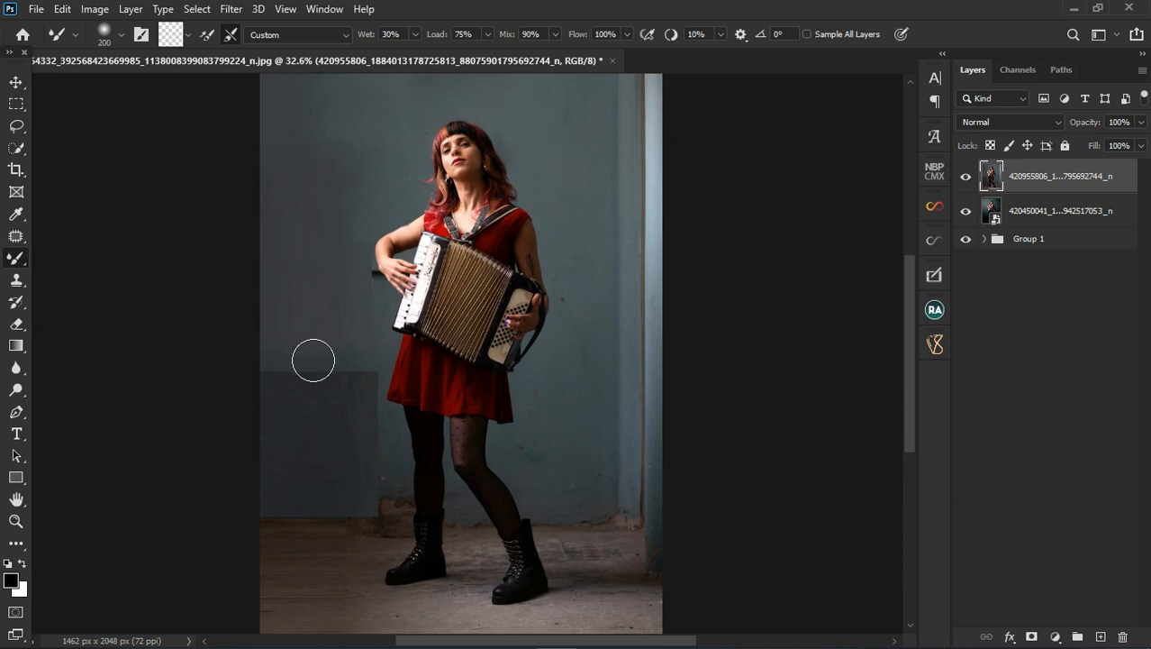
pyautogui.moveTo(313, 361)
pyautogui.mouseDown()
pyautogui.moveTo(298, 423)
pyautogui.moveTo(304, 394)
pyautogui.moveTo(325, 434)
pyautogui.moveTo(347, 365)
pyautogui.moveTo(346, 421)
pyautogui.moveTo(365, 404)
pyautogui.moveTo(363, 417)
pyautogui.moveTo(379, 380)
pyautogui.moveTo(395, 481)
pyautogui.moveTo(361, 457)
pyautogui.moveTo(408, 476)
pyautogui.moveTo(384, 434)
pyautogui.moveTo(391, 478)
pyautogui.moveTo(351, 505)
pyautogui.moveTo(356, 460)
pyautogui.moveTo(321, 476)
pyautogui.moveTo(368, 424)
pyautogui.mouseUp()
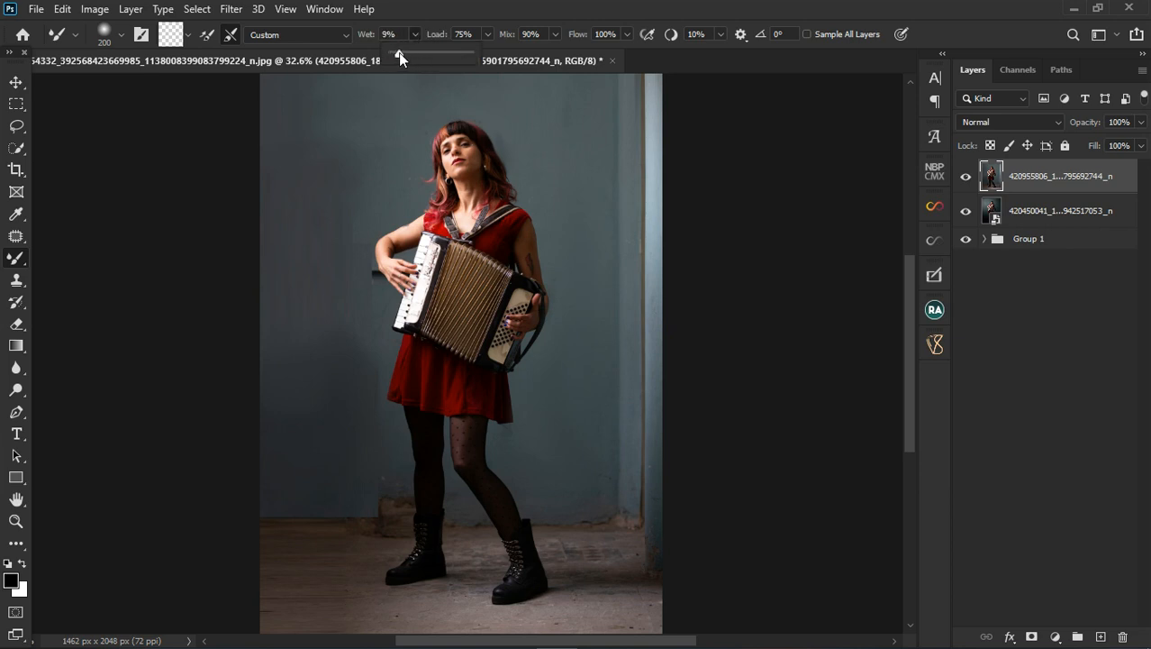
# Step: Lower the Mixer Brush wetness to 9% and smooth the broad wall areas around the woman with a 500 brush
pyautogui.click(335, 485)
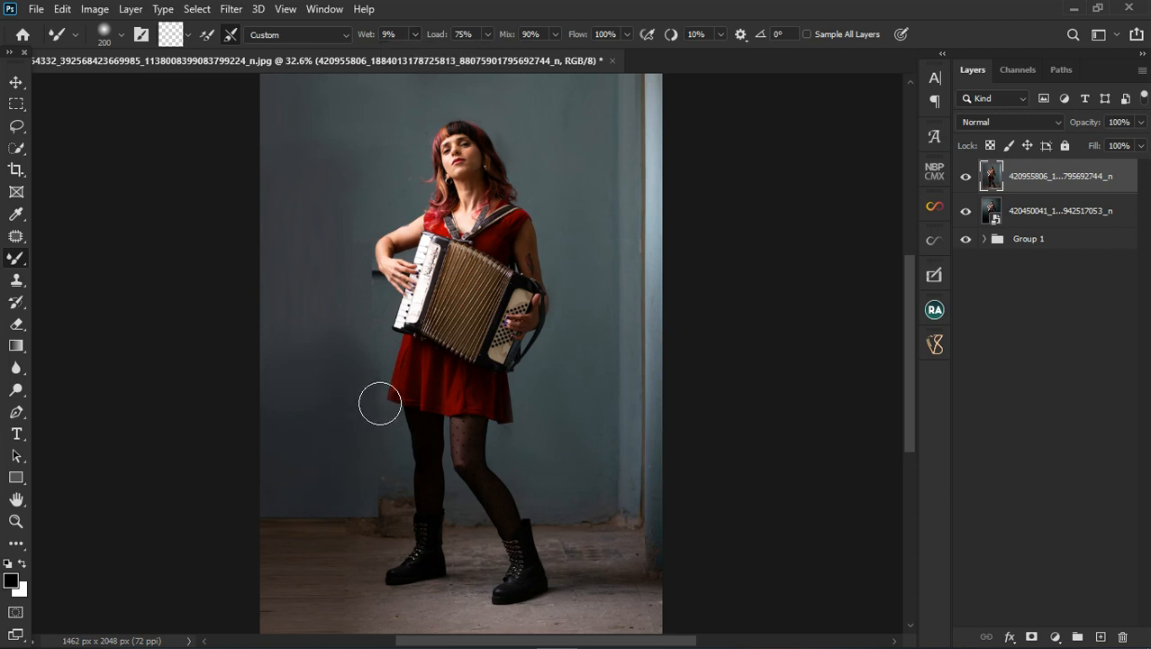
pyautogui.press(']')
pyautogui.press(']')
pyautogui.press(']')
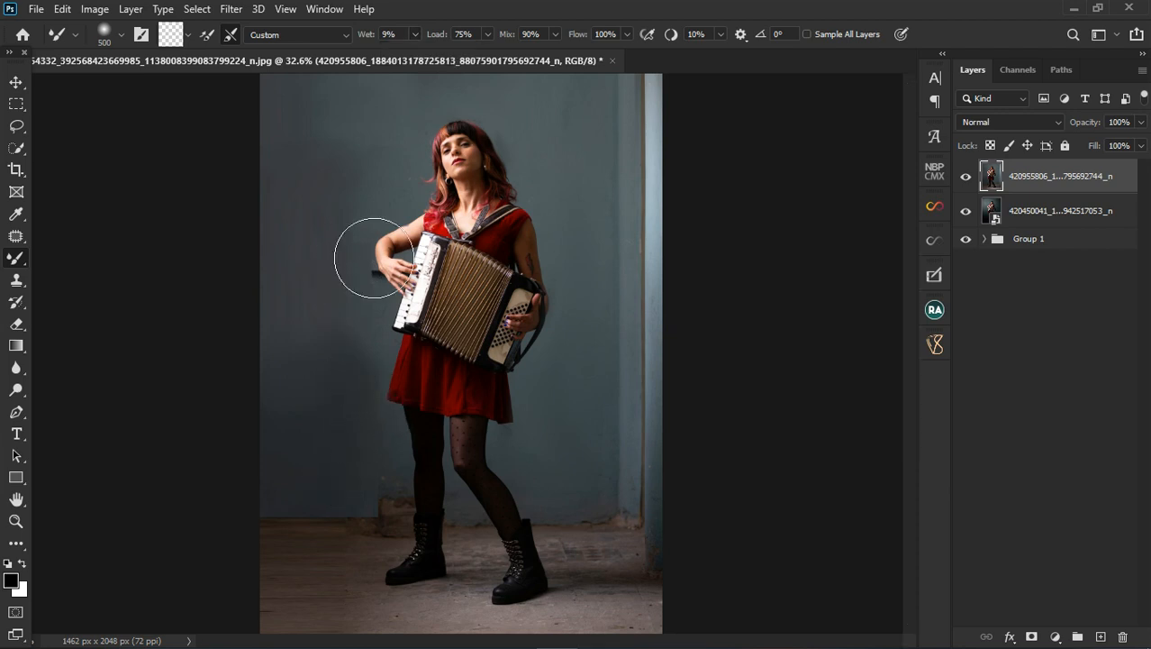
pyautogui.hotkey('ctrl', '-')
pyautogui.press('[')
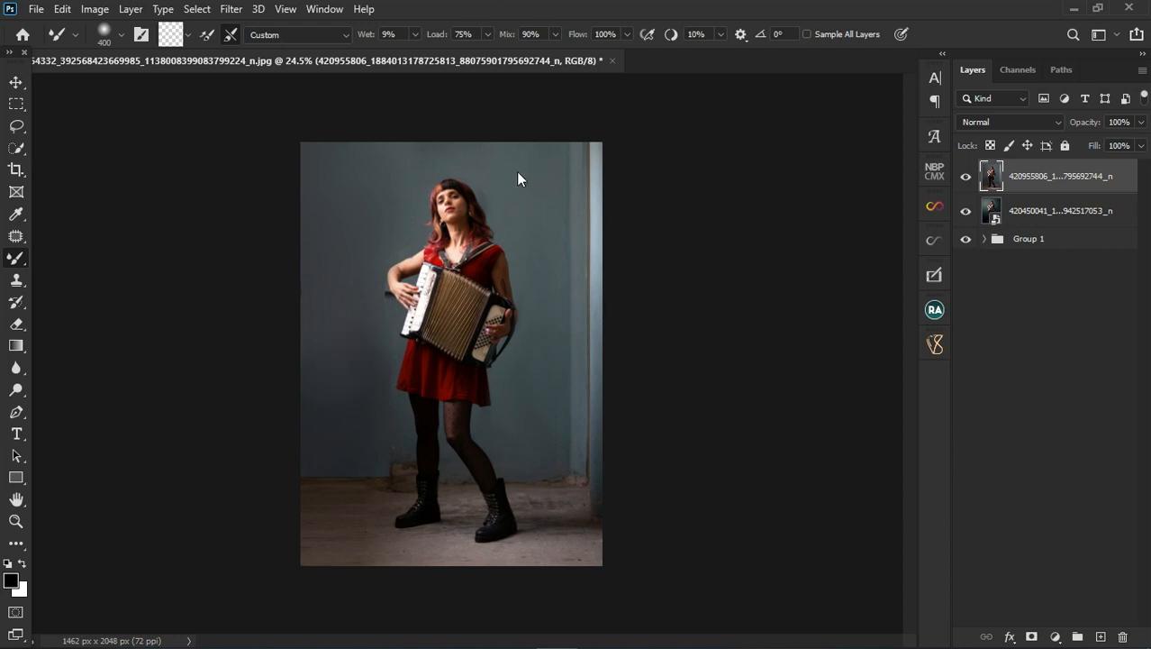
# Step: Reduce the Mixer Brush to 250 and down to 150, evening out the wall tones on both sides of the woman's head
pyautogui.scroll(8, 519, 171)
pyautogui.press('[')
pyautogui.press('[')
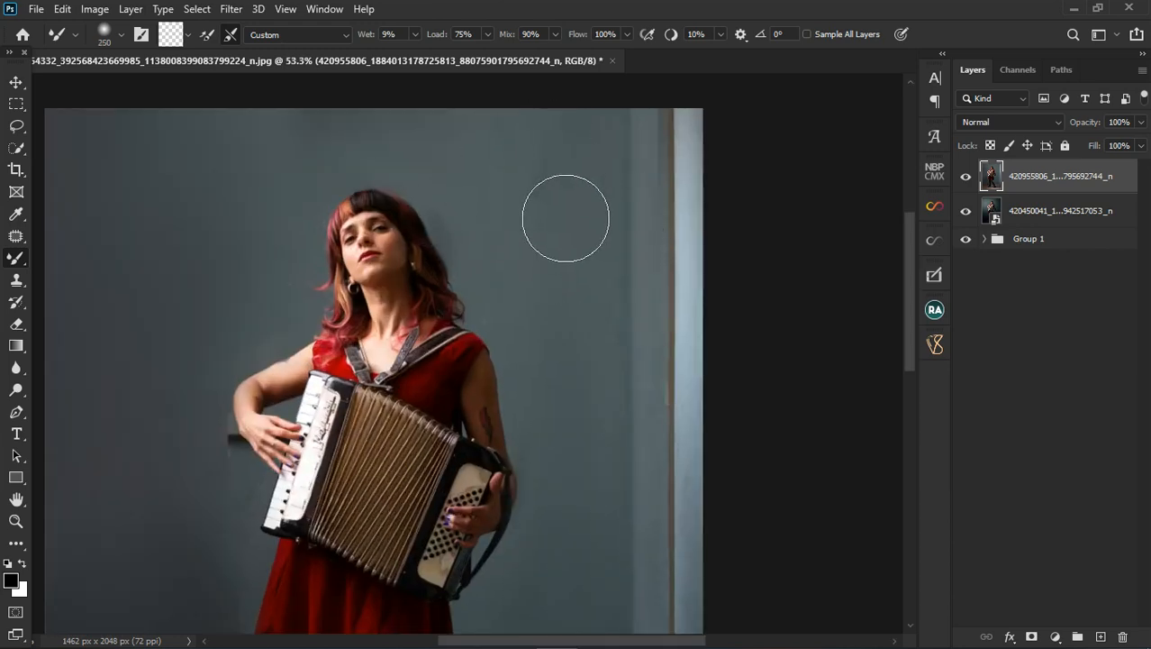
pyautogui.press('[')
pyautogui.press('[')
pyautogui.press('[')
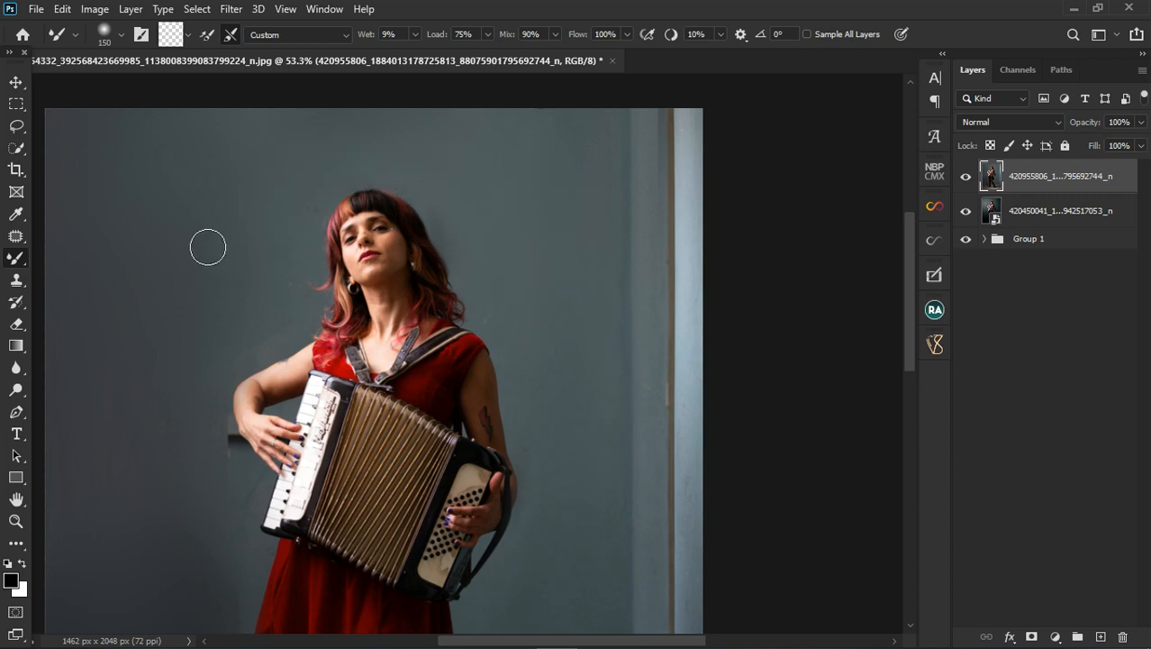
# Step: Reduce the Mixer Brush size to 80 and blend the wall around the arm and hand on the accordion keys
pyautogui.scroll(-2, 208, 245)
pyautogui.scroll(2, 199, 410)
pyautogui.press('[')
pyautogui.press('[')
pyautogui.press('[')
pyautogui.press('[')
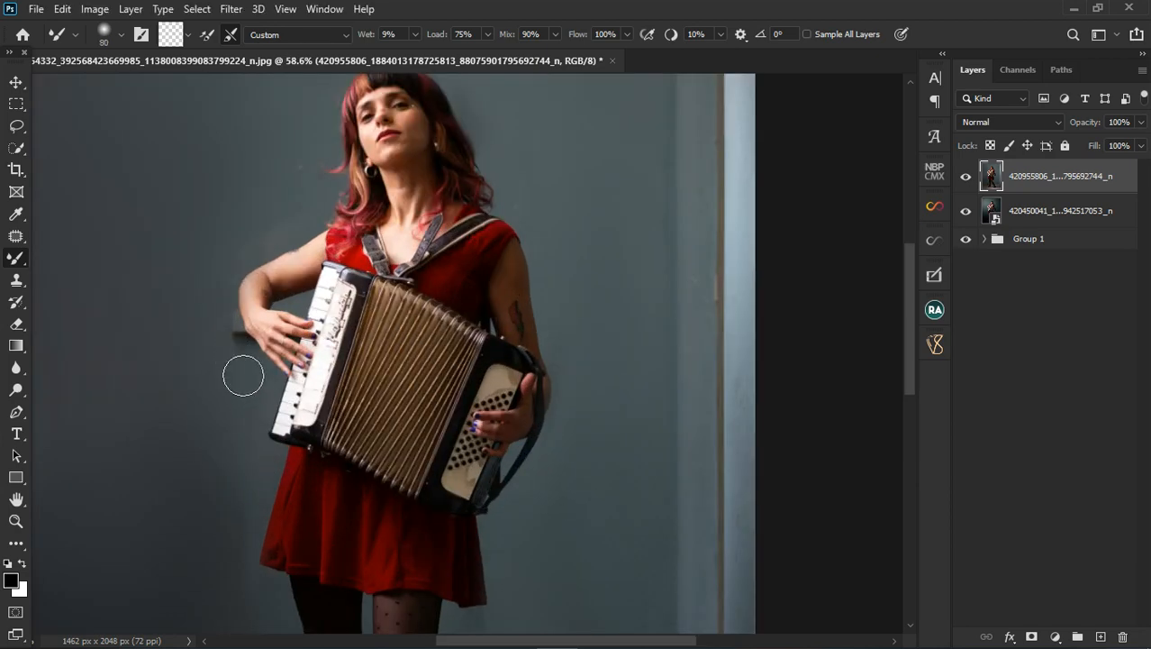
pyautogui.scroll(2, 243, 375)
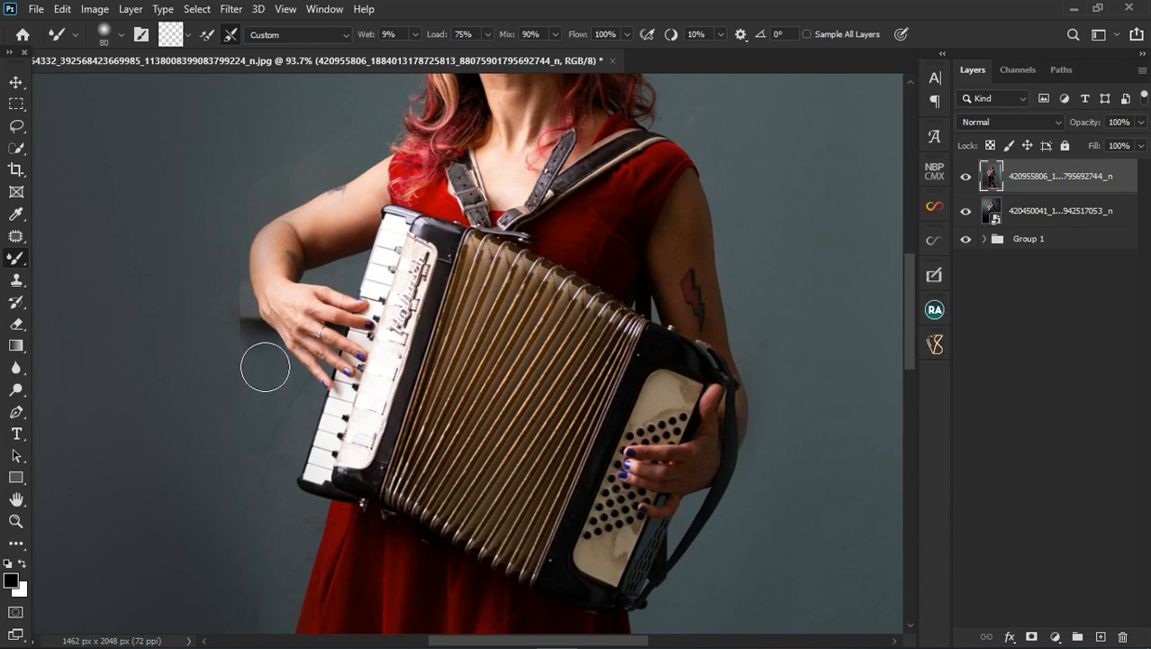
pyautogui.scroll(-1, 253, 388)
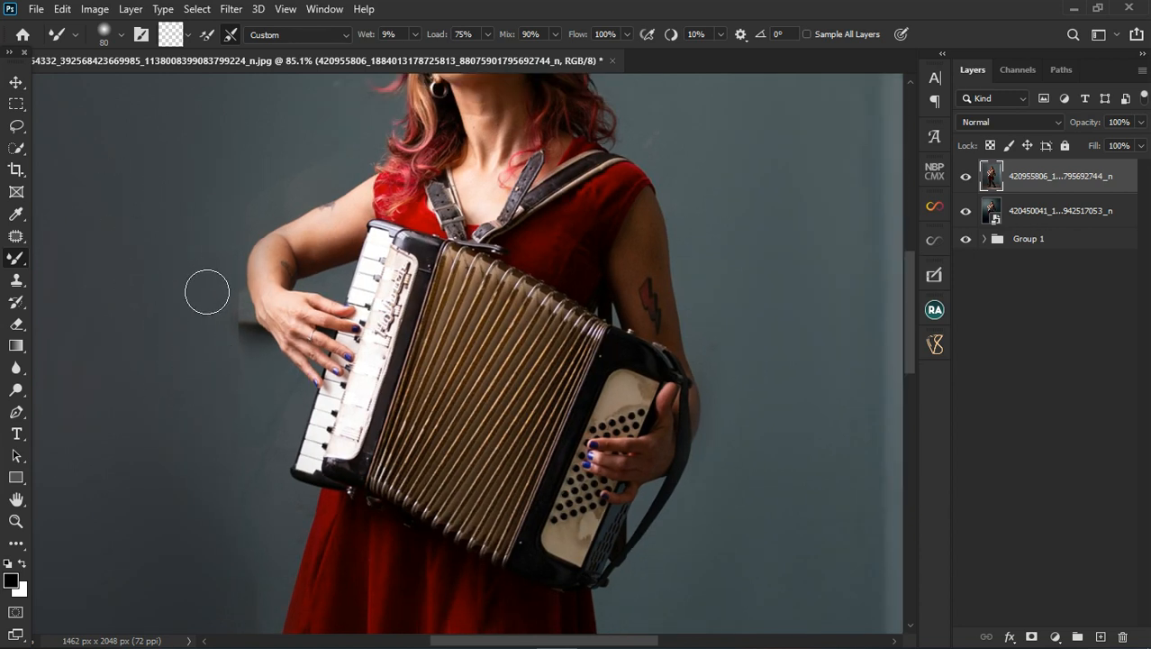
# Step: Switch to the Clone Stamp tool and sample clean wall beside the hand on the accordion keys
pyautogui.click(14, 288)
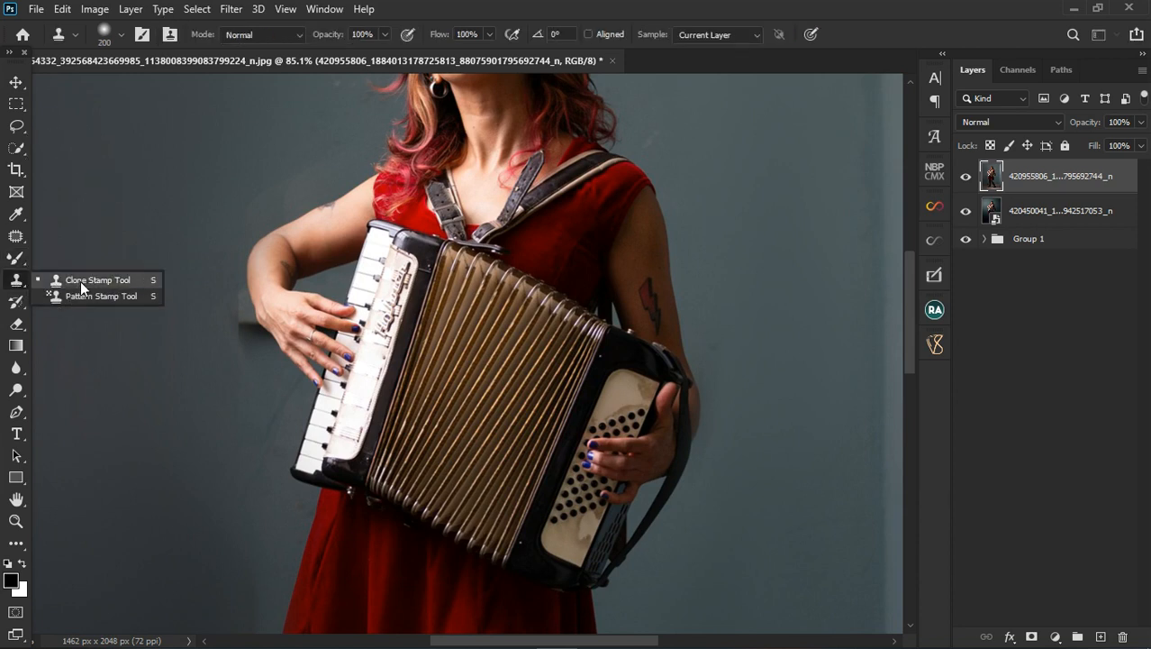
pyautogui.click(80, 281)
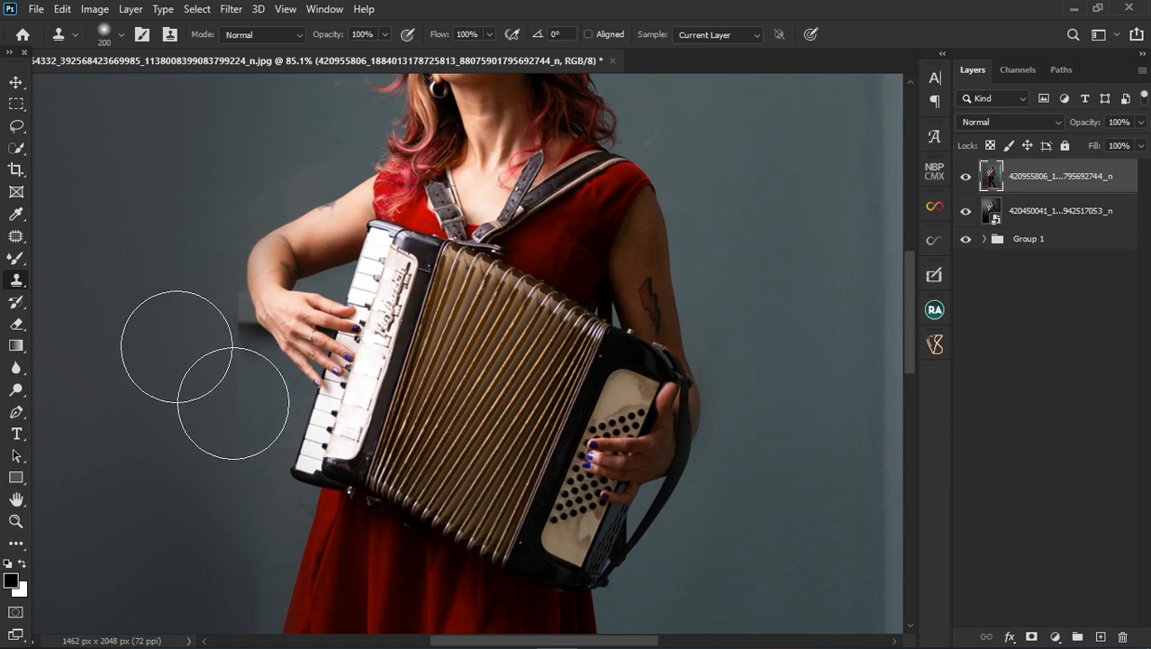
pyautogui.keyDown('alt'); pyautogui.click(179, 360); pyautogui.keyUp('alt')
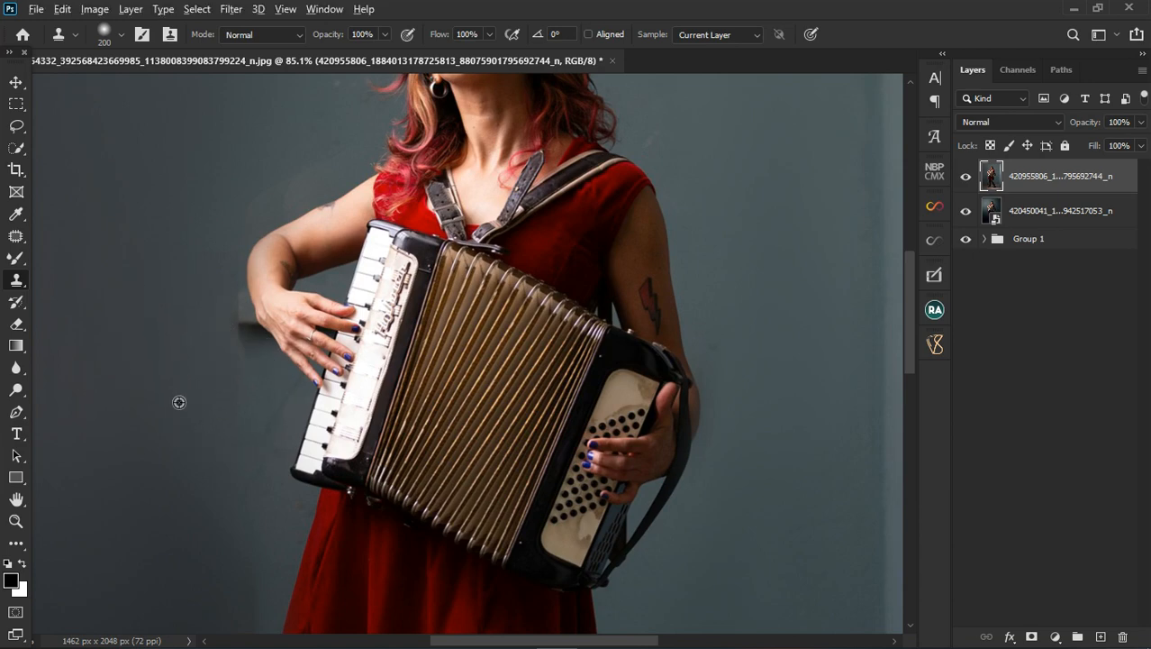
pyautogui.scroll(-5, 232, 471)
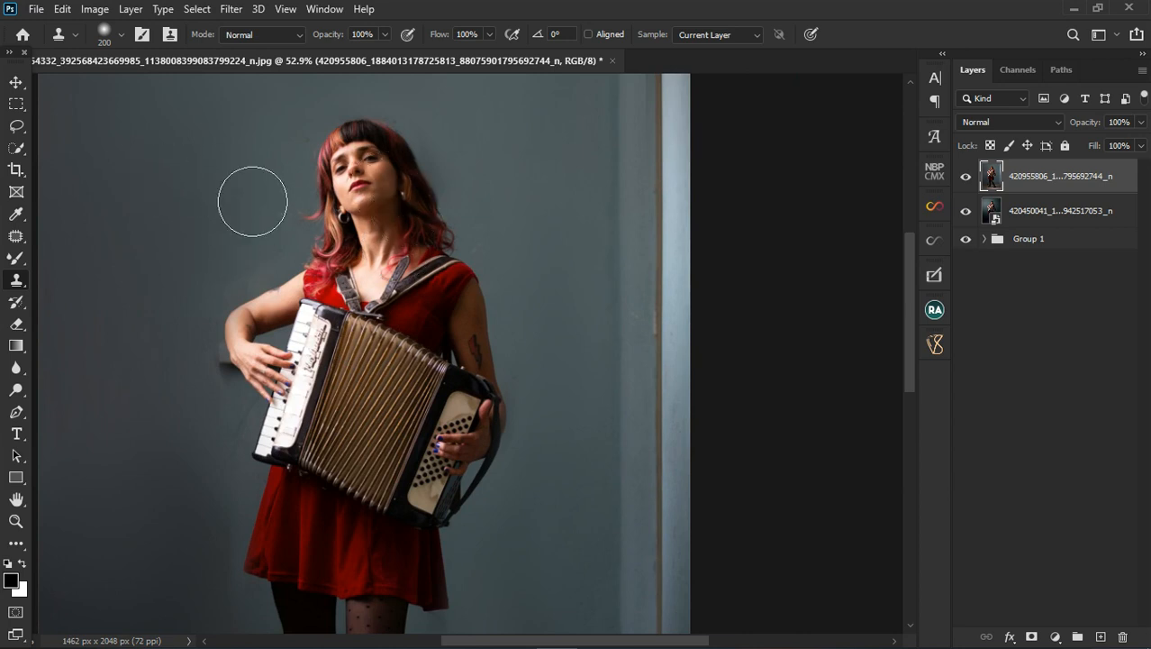
# Step: Set the Clone Stamp size to 400, sample the woman's face and paint a copy of it on the empty wall beside her
pyautogui.press(']')
pyautogui.press(']')
pyautogui.press(']')
pyautogui.press(']')
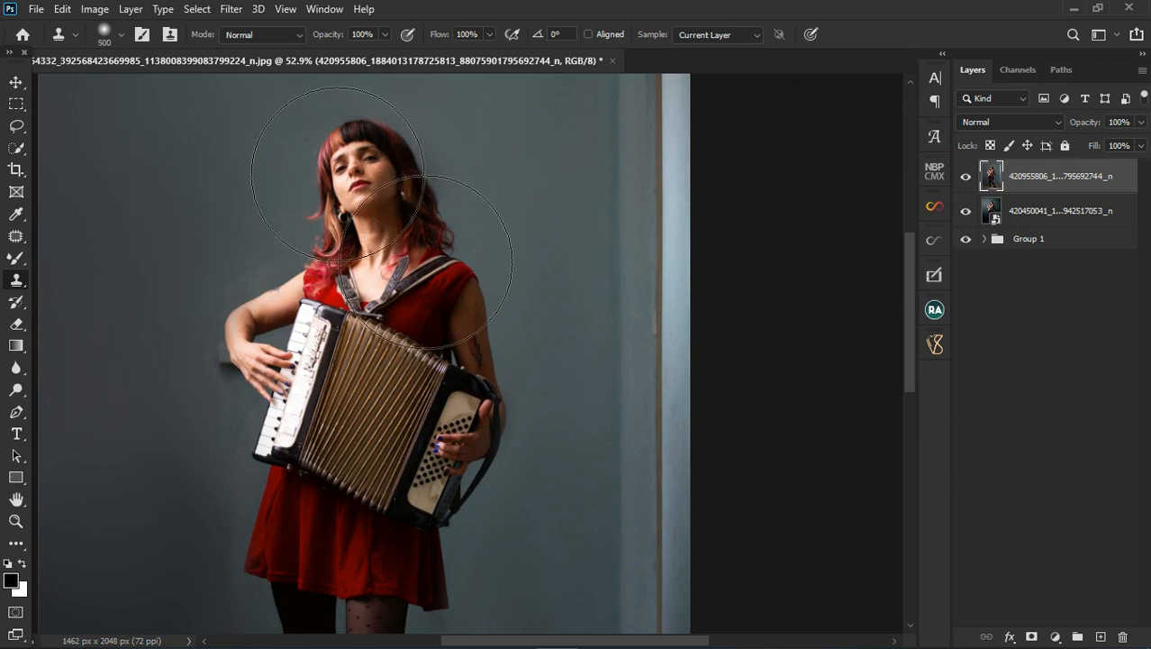
pyautogui.press('[')
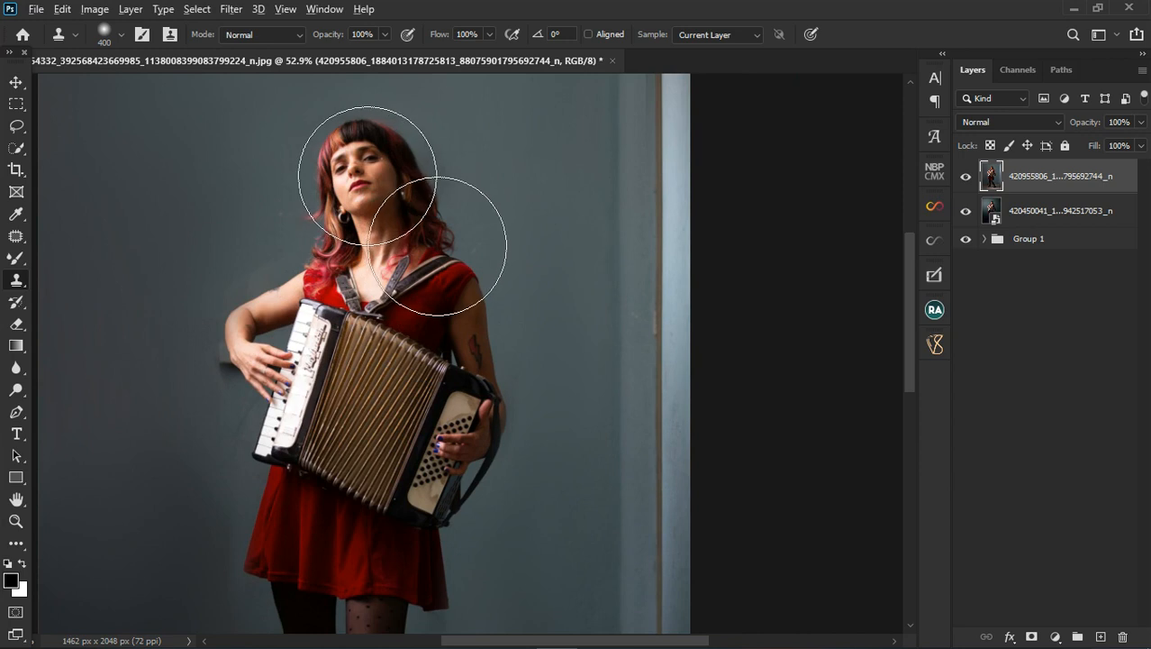
pyautogui.keyDown('alt'); pyautogui.click(374, 185); pyautogui.keyUp('alt')
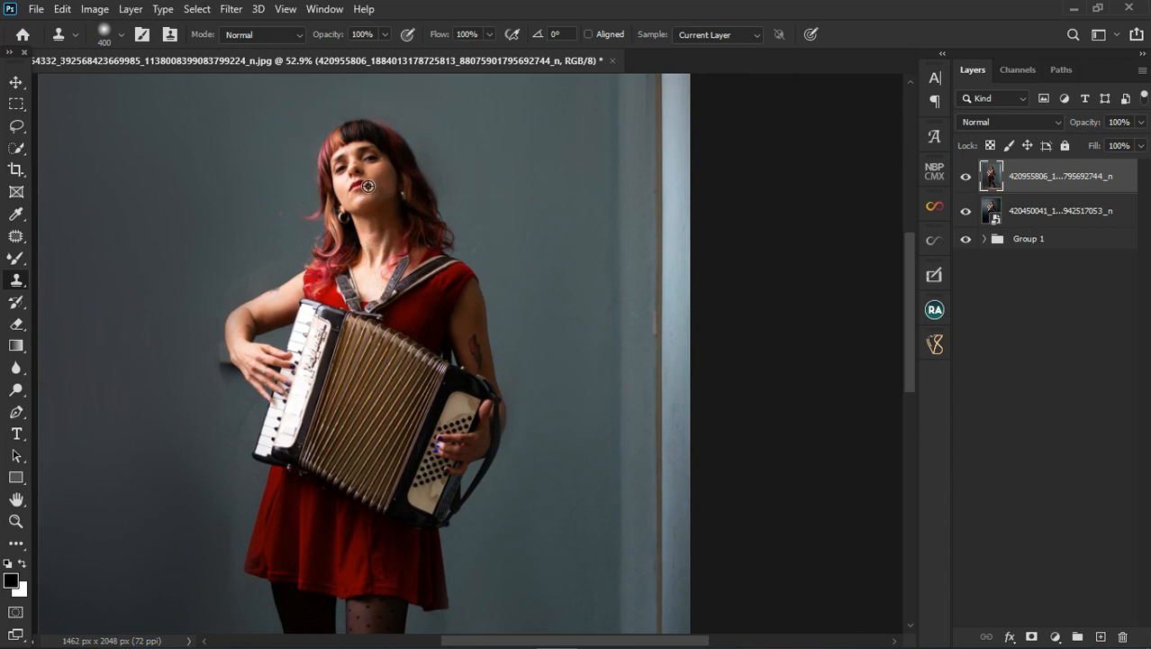
pyautogui.moveTo(218, 180)
pyautogui.mouseDown()
pyautogui.moveTo(203, 194)
pyautogui.moveTo(184, 168)
pyautogui.mouseUp()
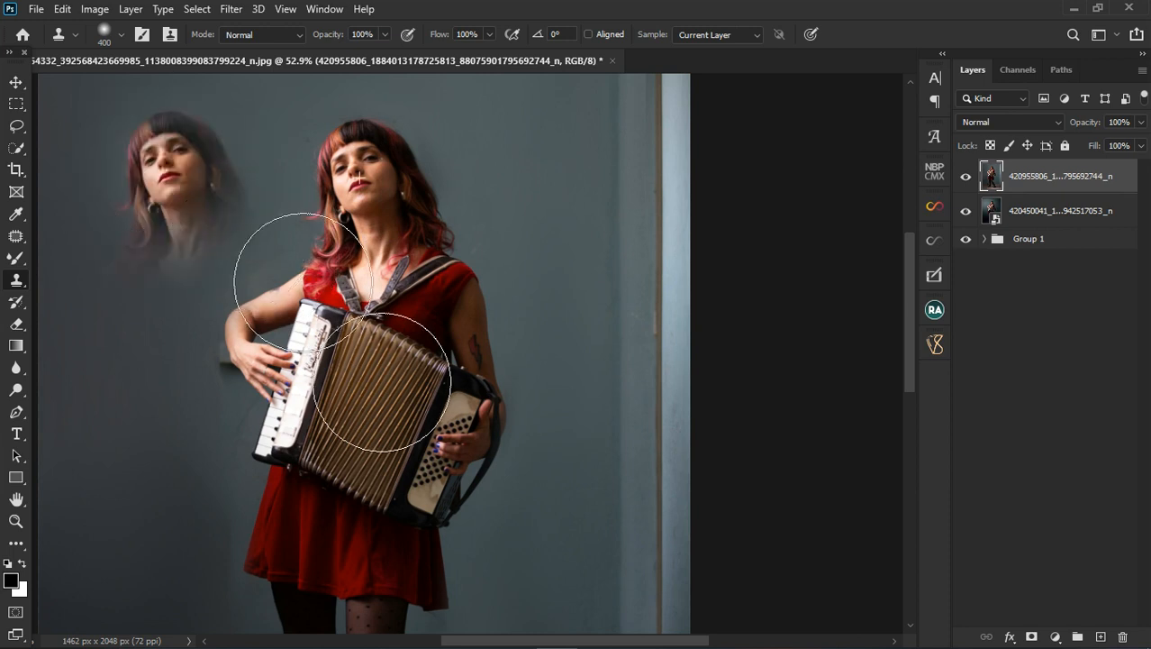
# Step: Try further Clone Stamp strokes over the picture and undo them together with the copied face
pyautogui.moveTo(303, 293); pyautogui.dragTo(318, 372)
pyautogui.hotkey('ctrl', 'z')
pyautogui.click(433, 377)
pyautogui.hotkey('ctrl', 'z')
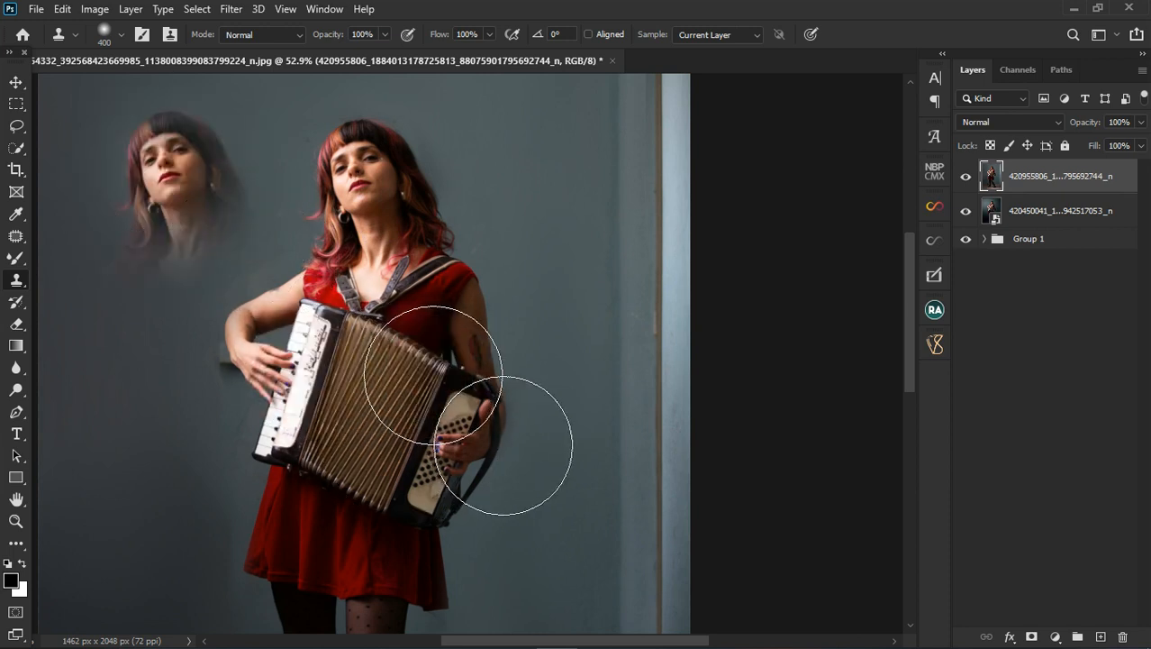
pyautogui.hotkey('ctrl', 'z')
# Step: Sample clean wall, reduce the Clone Stamp size to 100 and clone over the small dark mark beside the wrist
pyautogui.scroll(2, 153, 402)
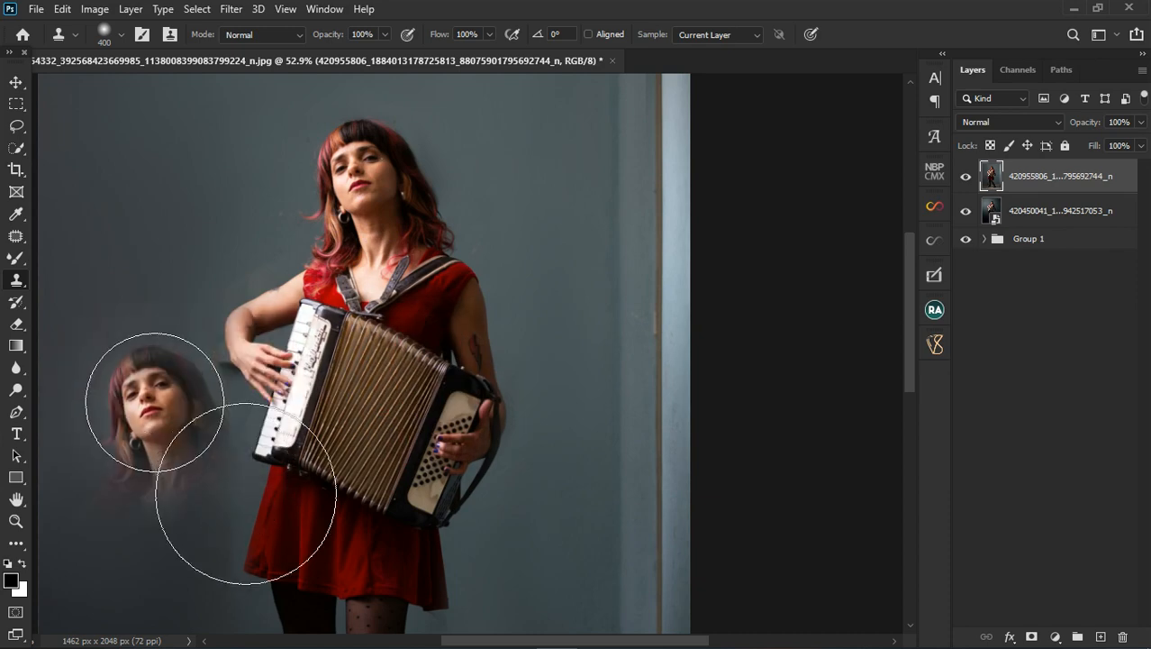
pyautogui.keyDown('alt'); pyautogui.click(154, 181); pyautogui.keyUp('alt')
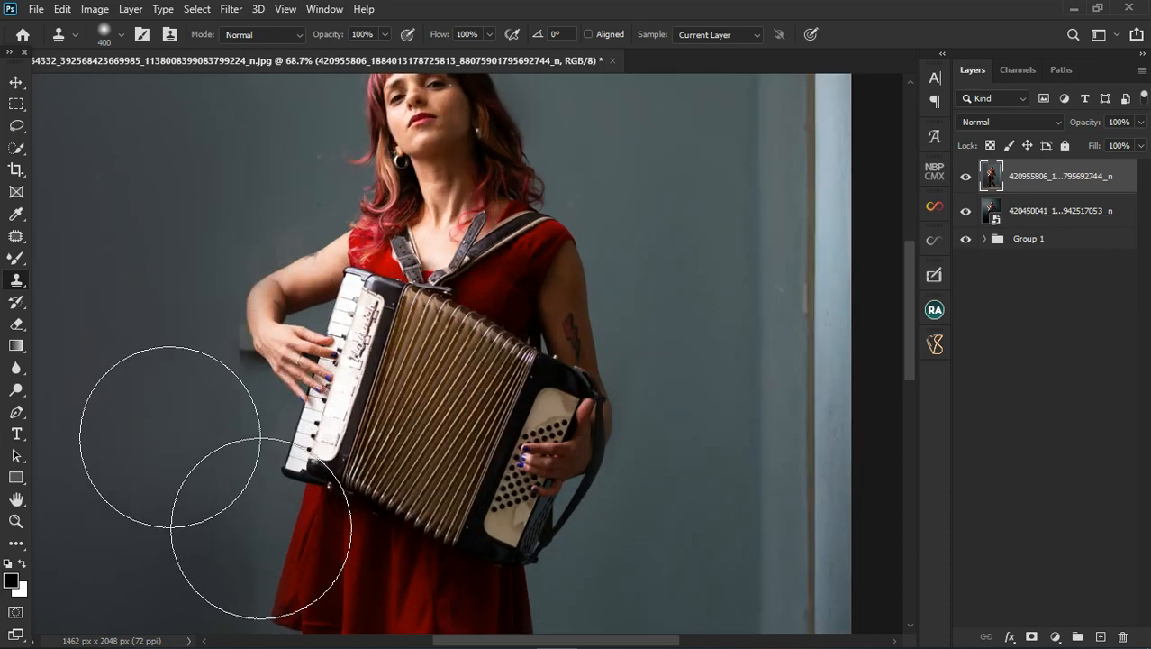
pyautogui.press('[')
pyautogui.press('[')
pyautogui.press('[')
pyautogui.press('[')
pyautogui.press('[')
pyautogui.scroll(4, 219, 371)
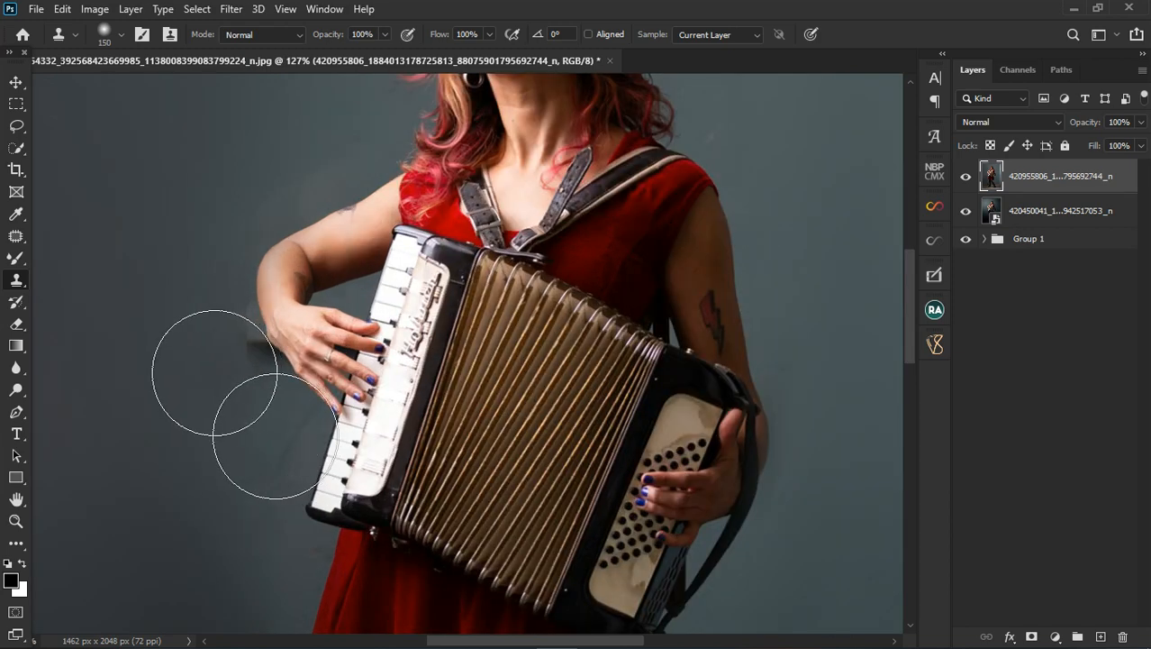
pyautogui.scroll(2, 276, 435)
pyautogui.press('[')
pyautogui.press('[')
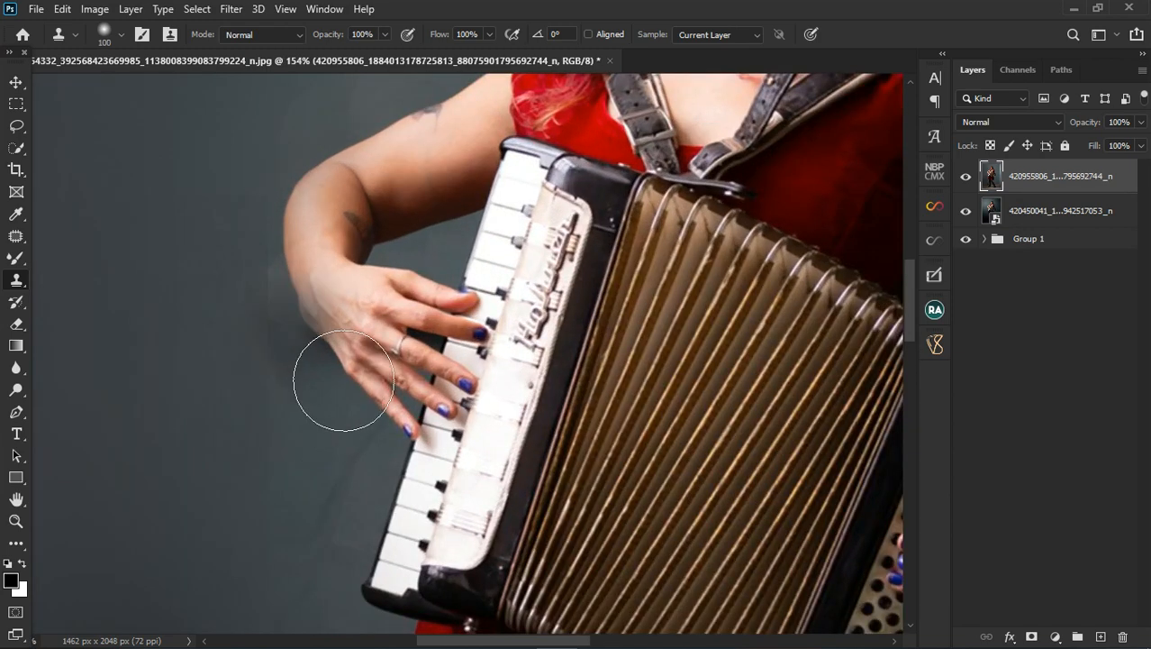
# Step: Try cloning wall texture along the edge of the hand and the area just below the fingers
pyautogui.keyDown('alt'); pyautogui.click(285, 603); pyautogui.keyUp('alt')
pyautogui.moveTo(332, 426)
pyautogui.mouseDown()
pyautogui.moveTo(368, 406)
pyautogui.moveTo(358, 422)
pyautogui.moveTo(330, 400)
pyautogui.moveTo(317, 359)
pyautogui.moveTo(352, 548)
pyautogui.moveTo(372, 379)
pyautogui.moveTo(398, 371)
pyautogui.moveTo(351, 440)
pyautogui.mouseUp()
pyautogui.keyDown('alt'); pyautogui.click(352, 545); pyautogui.keyUp('alt')
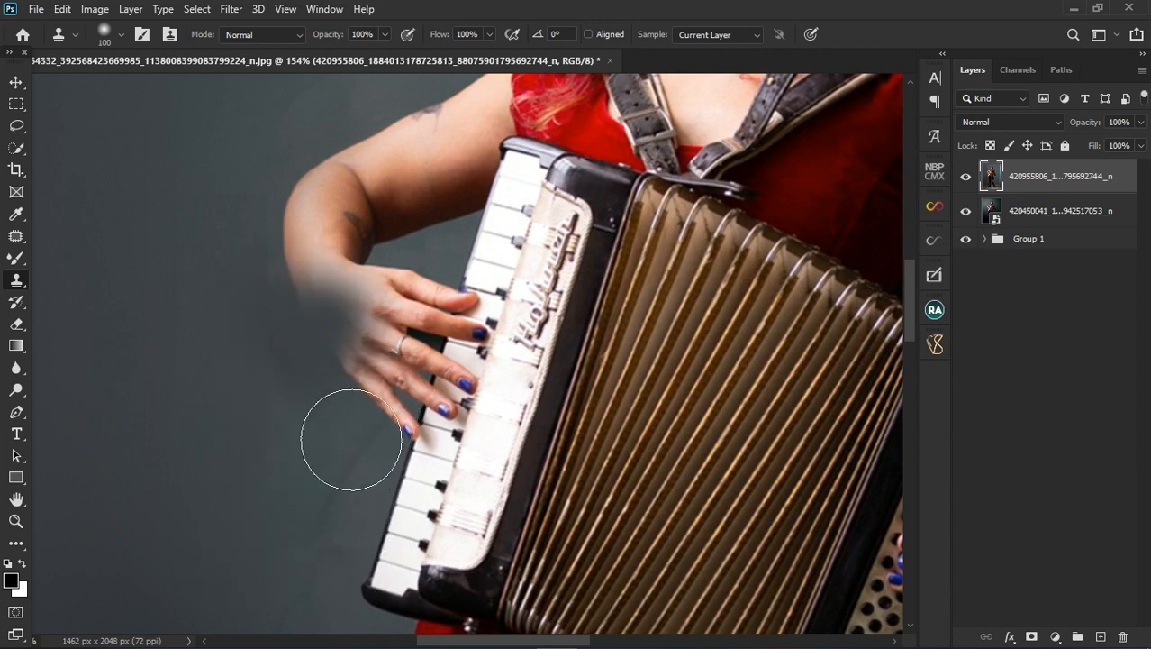
# Step: Undo the Clone Stamp strokes over the hand and over the dark mark beside the wrist
pyautogui.hotkey('ctrl', 'z')
pyautogui.hotkey('ctrl', 'z')
pyautogui.hotkey('ctrl', 'z')
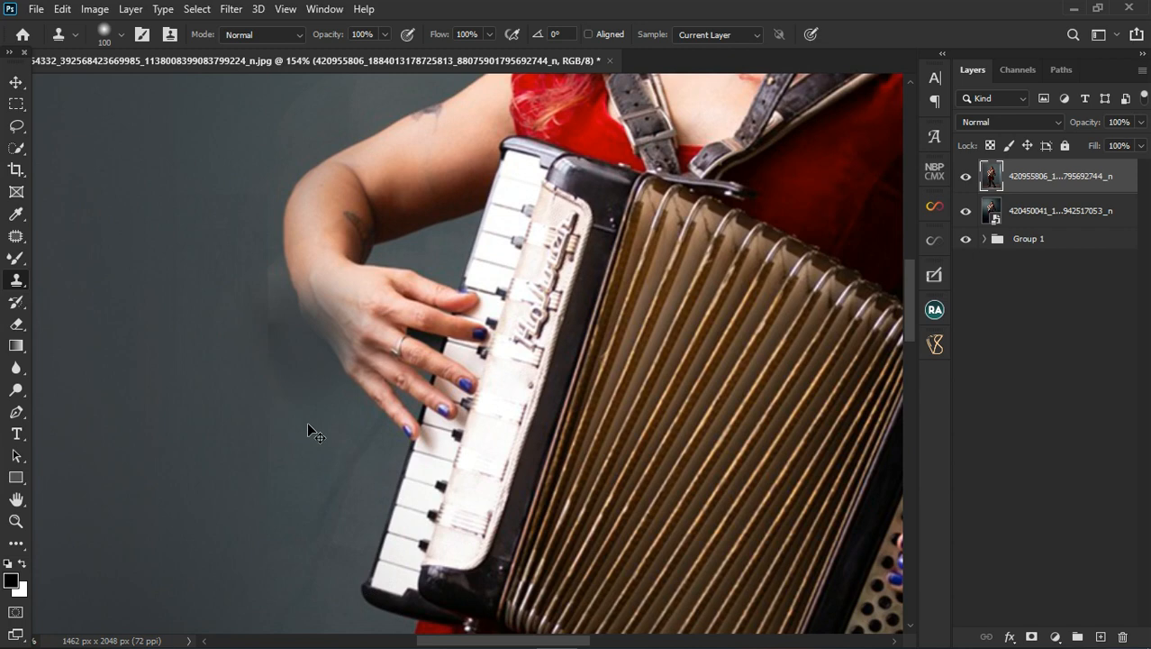
pyautogui.hotkey('ctrl', 'z')
pyautogui.hotkey('ctrl', 'z')
pyautogui.hotkey('ctrl', 'z')
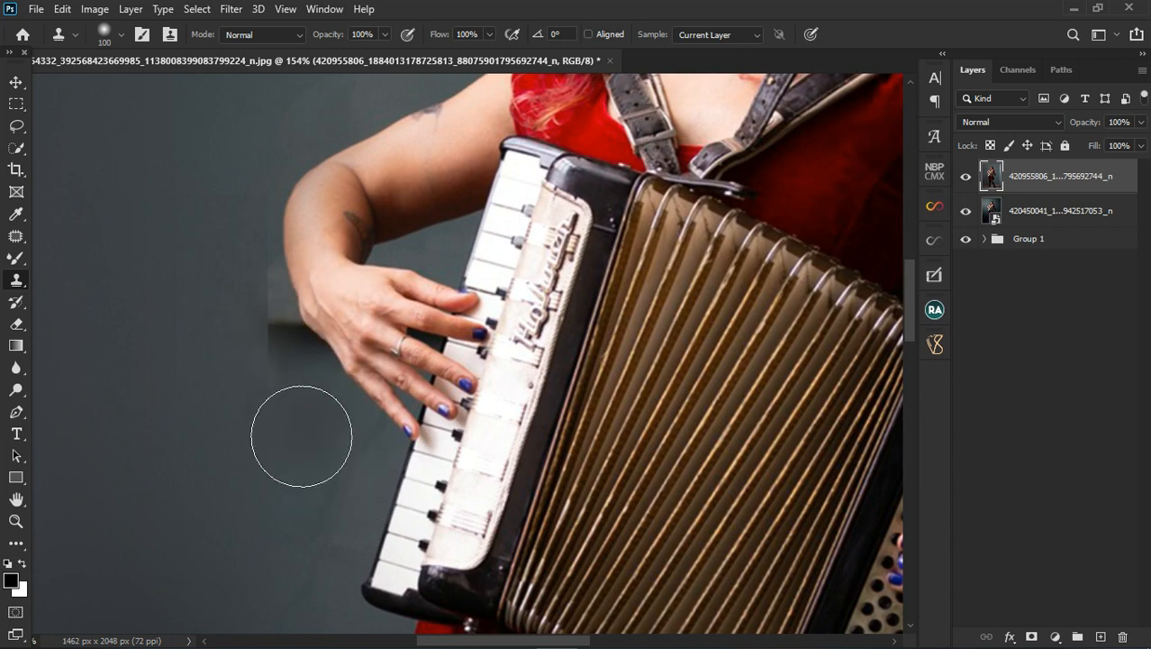
pyautogui.scroll(-2, 302, 418)
pyautogui.scroll(-2, 290, 417)
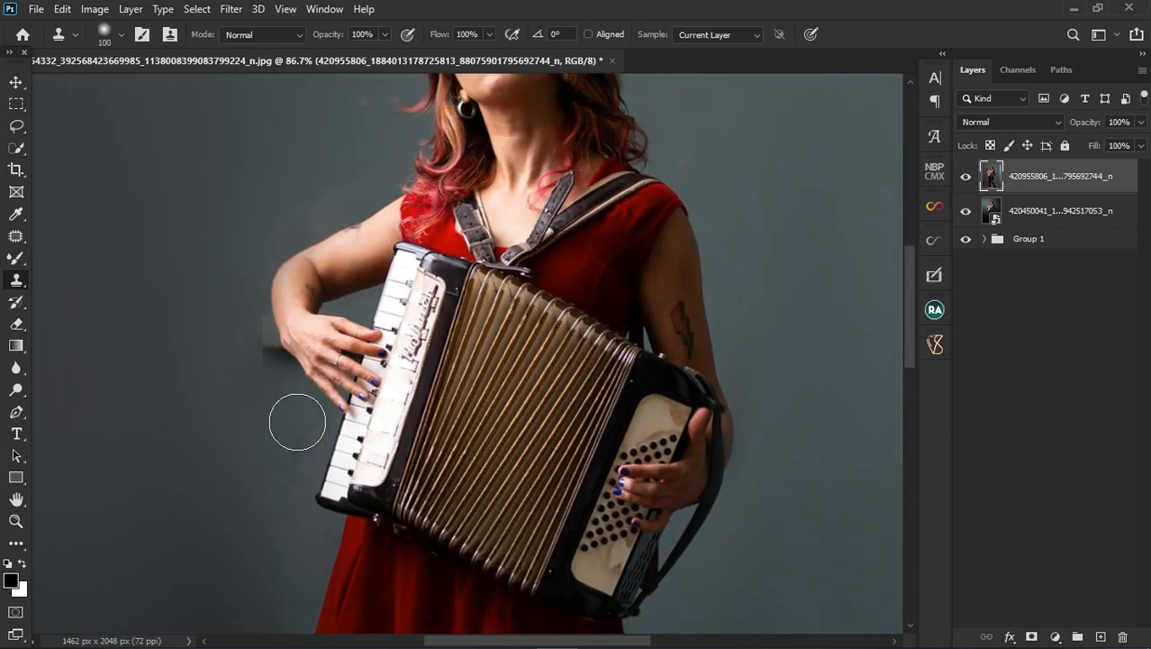
pyautogui.scroll(-3, 672, 458)
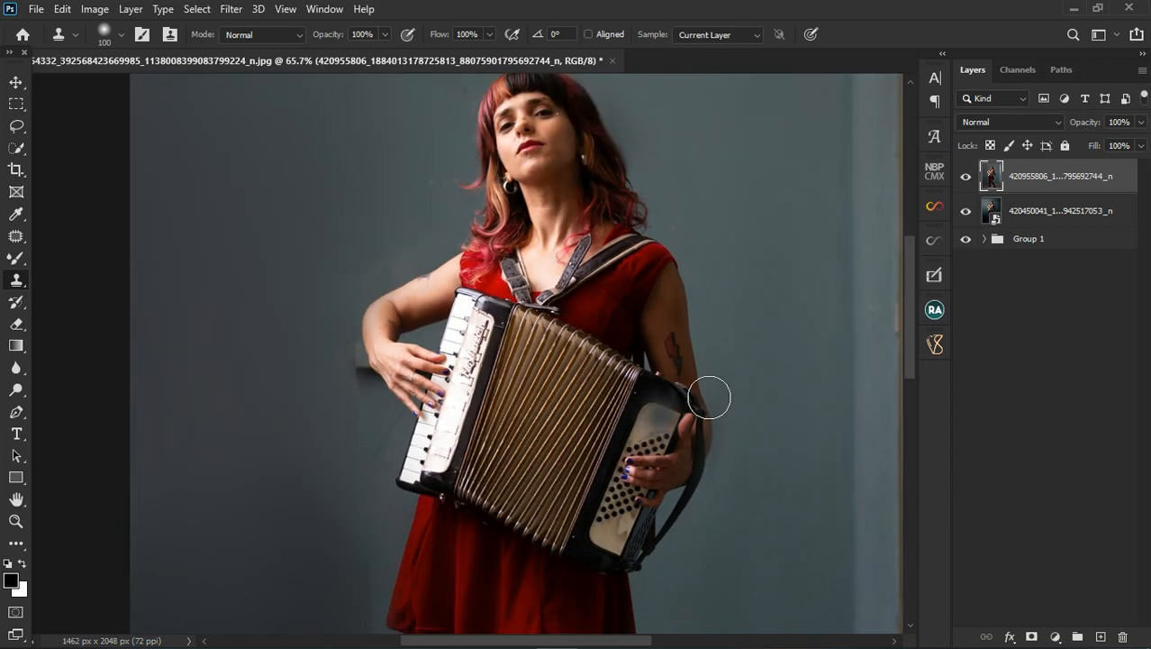
pyautogui.scroll(-1, 703, 390)
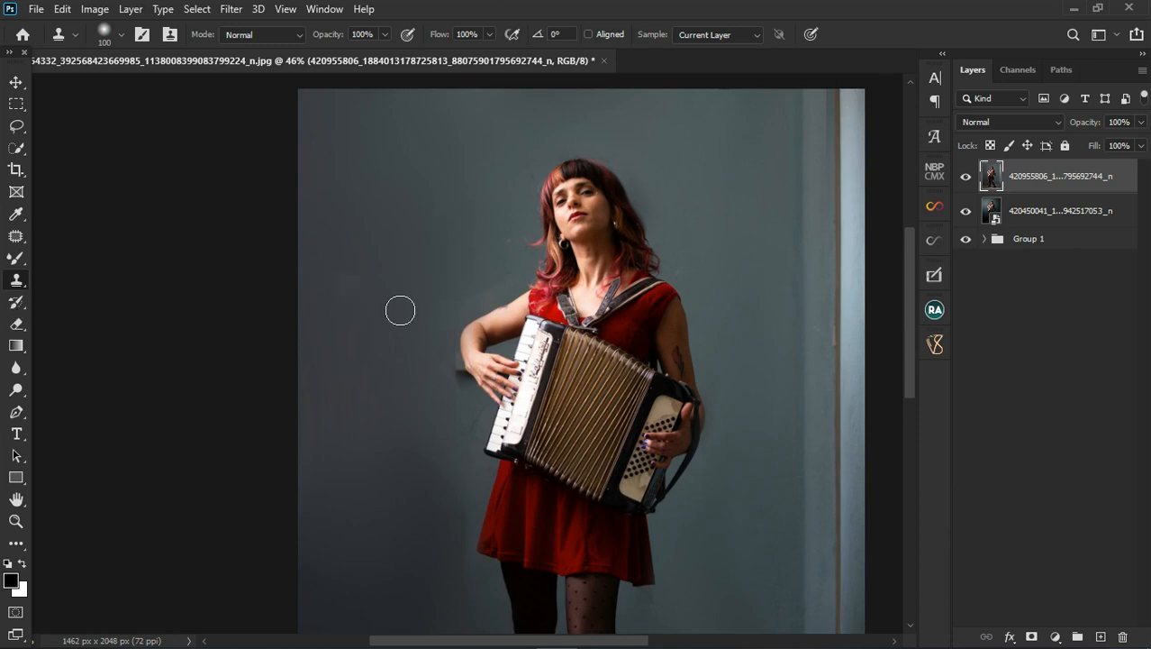
pyautogui.scroll(4, 663, 236)
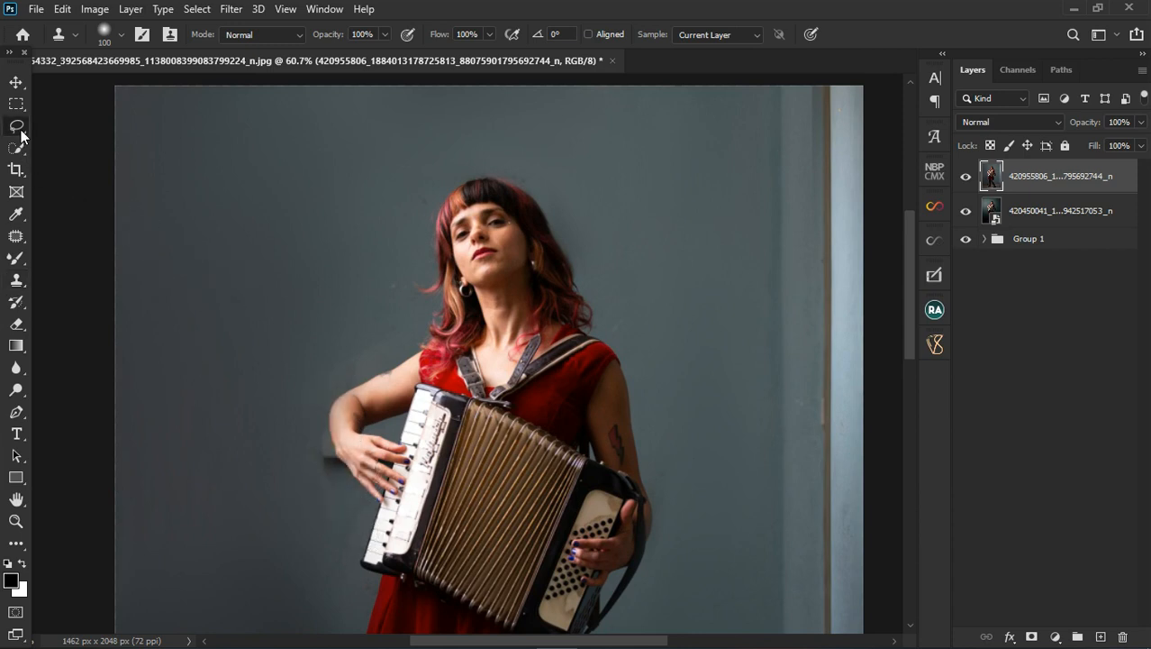
pyautogui.moveTo(16, 127); pyautogui.dragTo(68, 130)
pyautogui.click(68, 129)
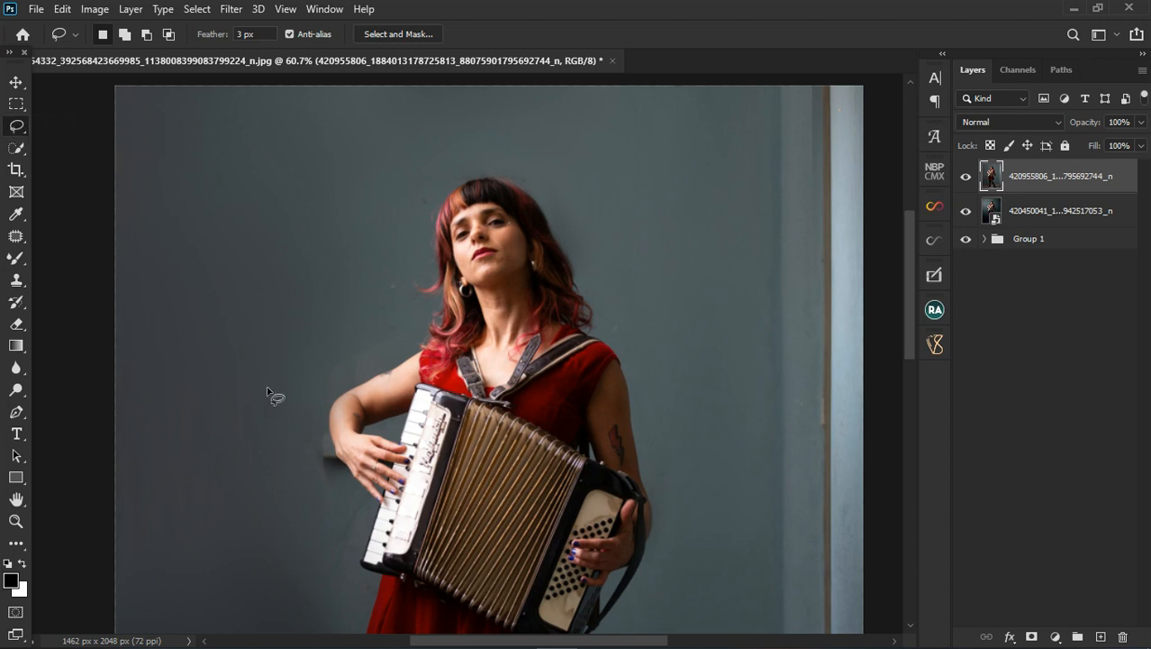
pyautogui.moveTo(21, 109); pyautogui.dragTo(20, 108)
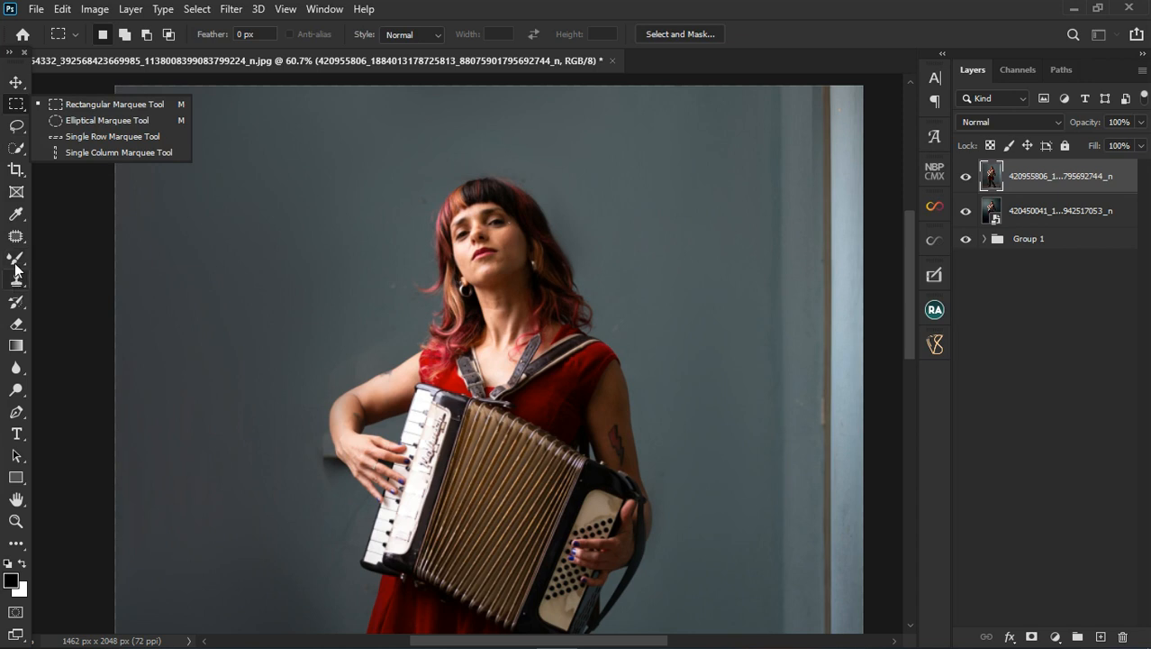
pyautogui.moveTo(16, 277); pyautogui.dragTo(93, 302)
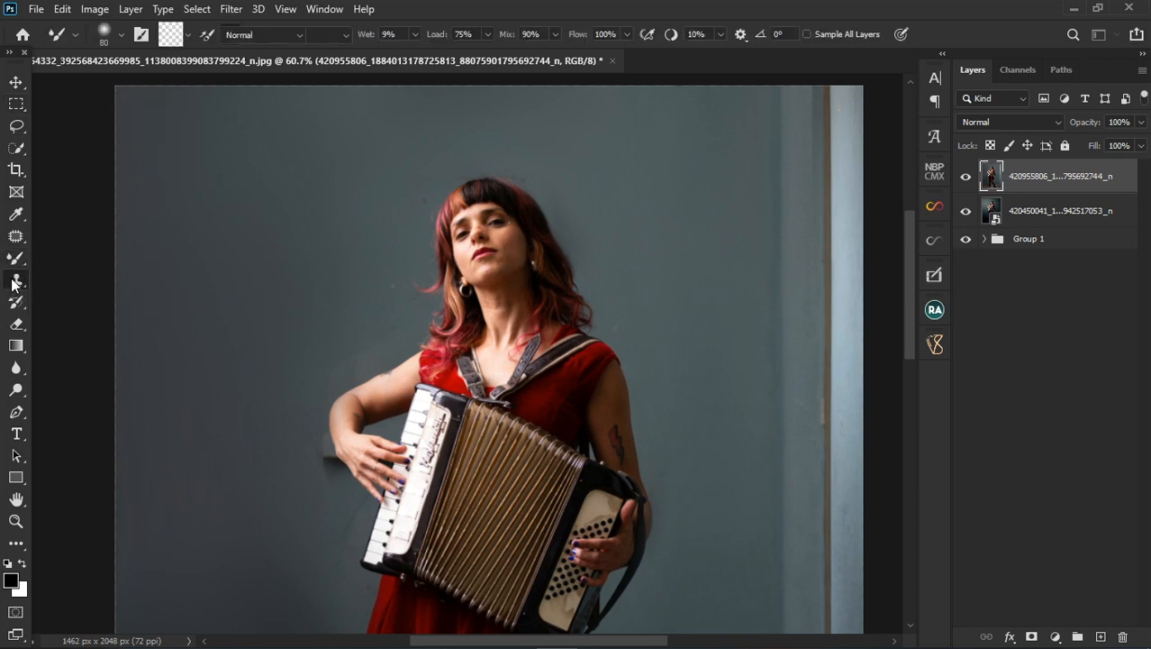
pyautogui.moveTo(12, 284)
pyautogui.mouseDown()
pyautogui.moveTo(90, 295)
pyautogui.moveTo(7, 281)
pyautogui.moveTo(85, 279)
pyautogui.mouseUp()
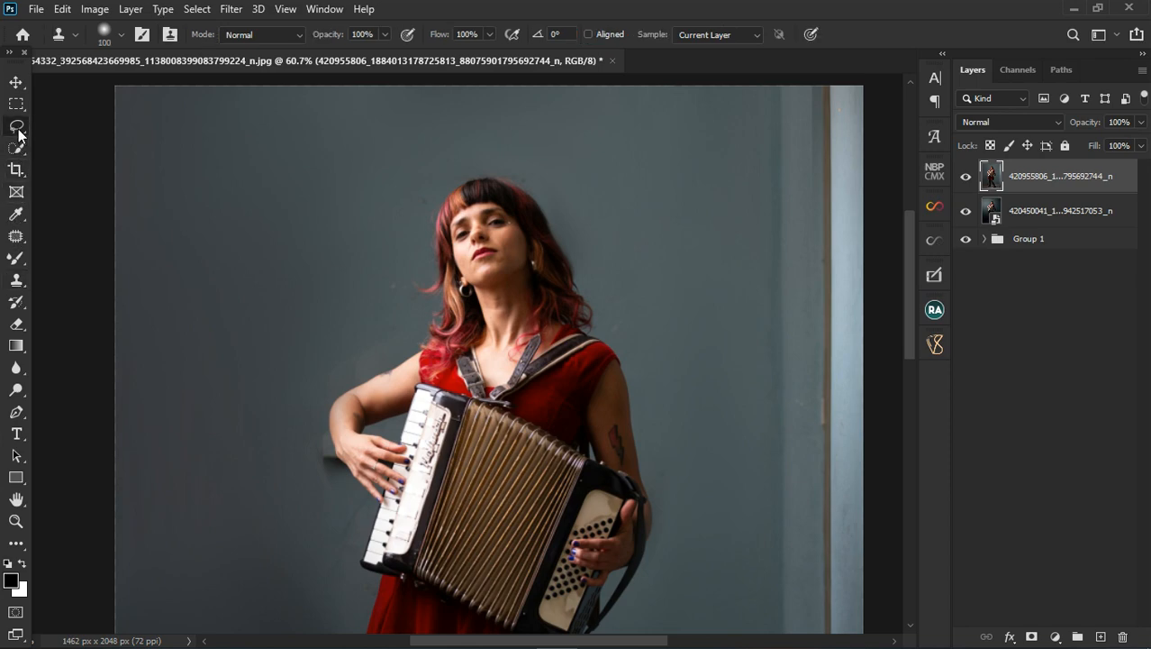
# Step: Lasso the wall area beside the forearm, wrist and fingers, tracing the outer edge of the arm and hand
pyautogui.moveTo(18, 134); pyautogui.dragTo(90, 123)
pyautogui.scroll(5, 339, 521)
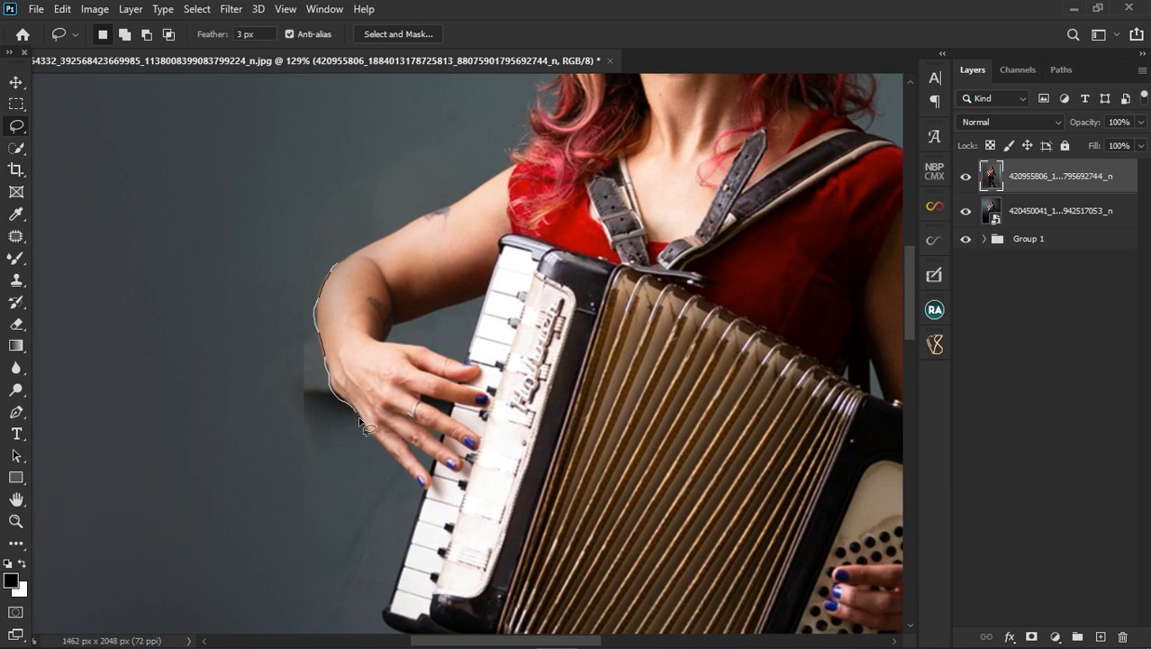
pyautogui.moveTo(354, 541)
pyautogui.mouseDown()
pyautogui.moveTo(269, 508)
pyautogui.moveTo(240, 358)
pyautogui.moveTo(265, 271)
pyautogui.moveTo(309, 258)
pyautogui.mouseUp()
pyautogui.moveTo(267, 313); pyautogui.dragTo(260, 308)
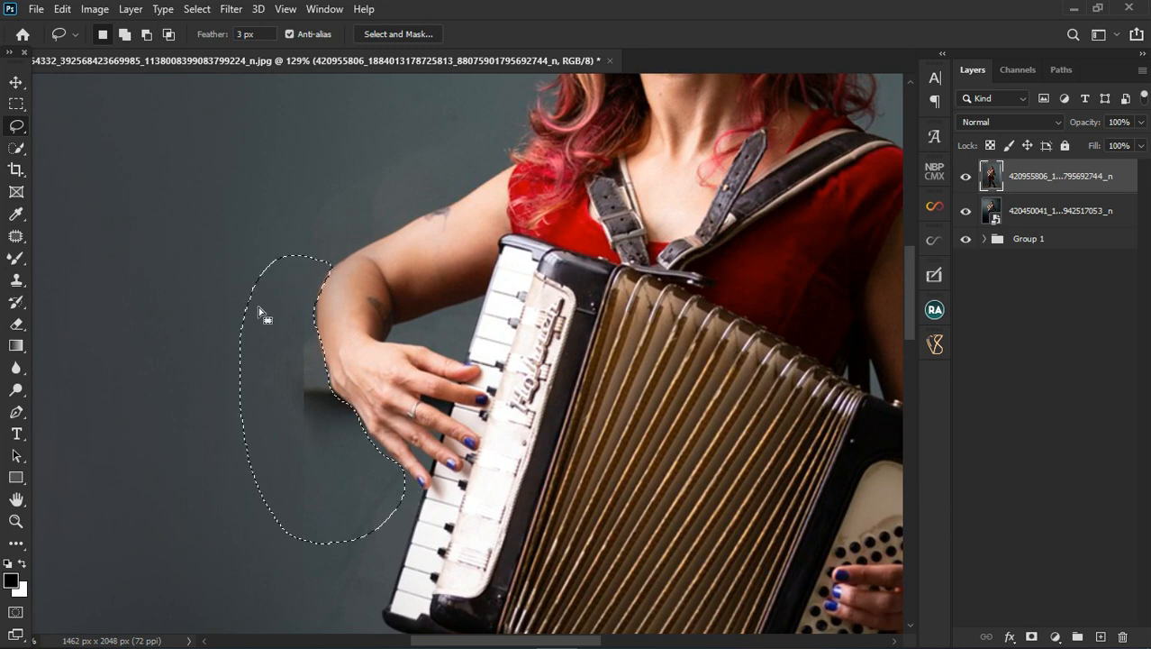
# Step: Refine the selection along the skin edge by adding the gaps beside the wrist and fingers and subtracting the overlap on the forearm
pyautogui.scroll(5, 342, 371)
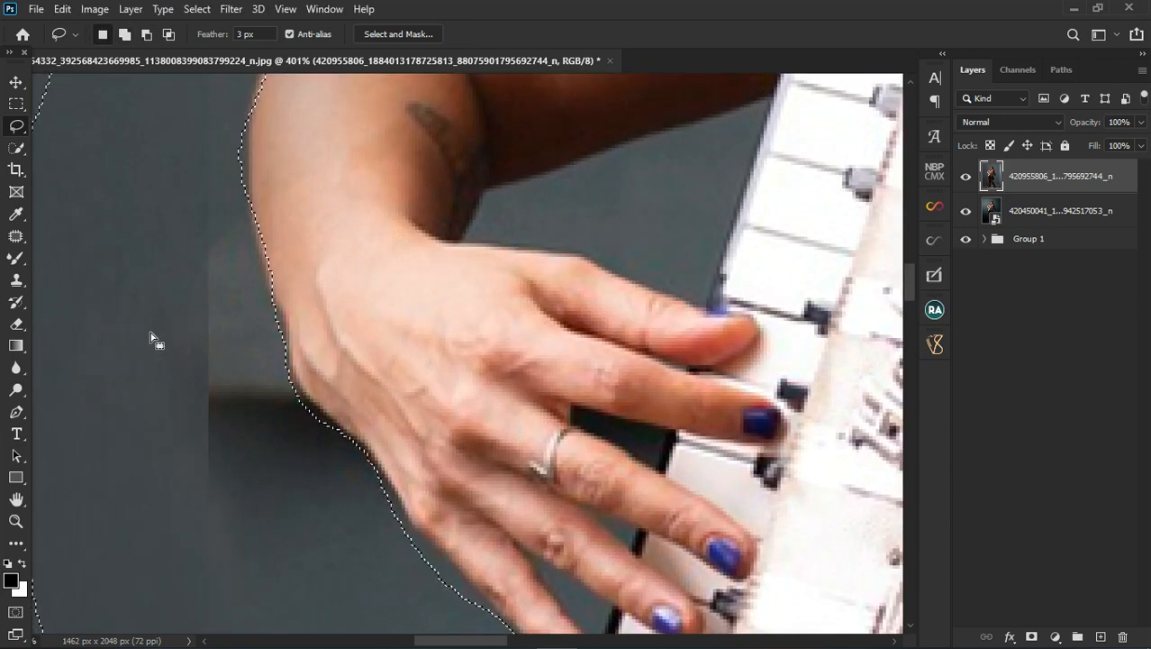
pyautogui.press('shift')
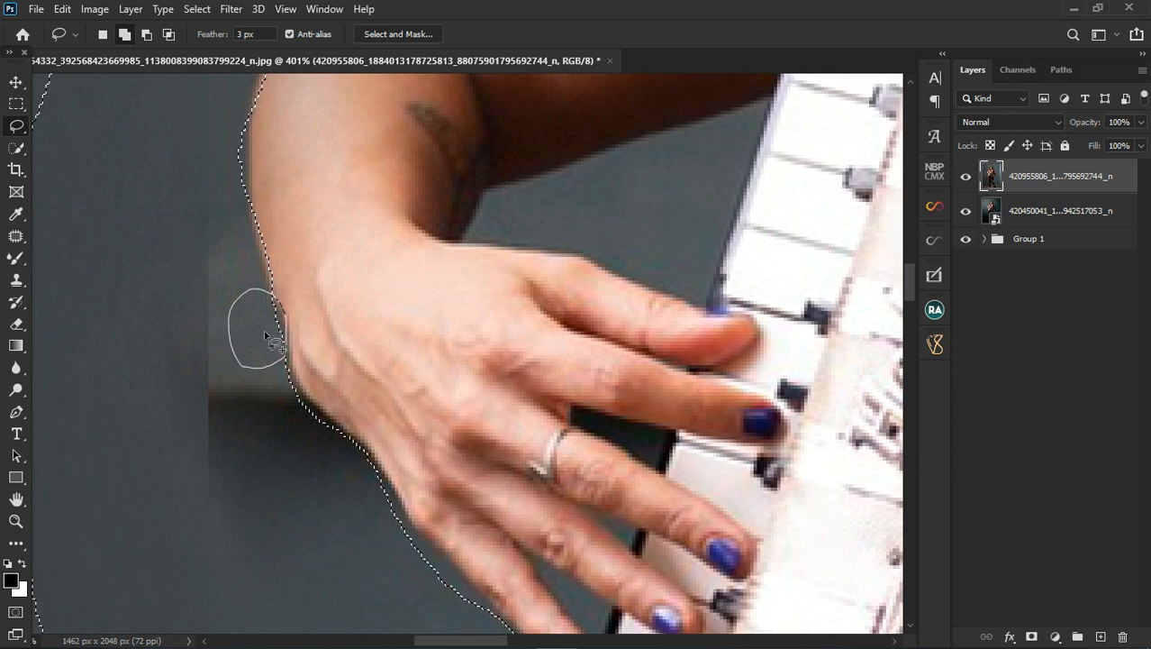
pyautogui.moveTo(283, 364); pyautogui.dragTo(304, 403)
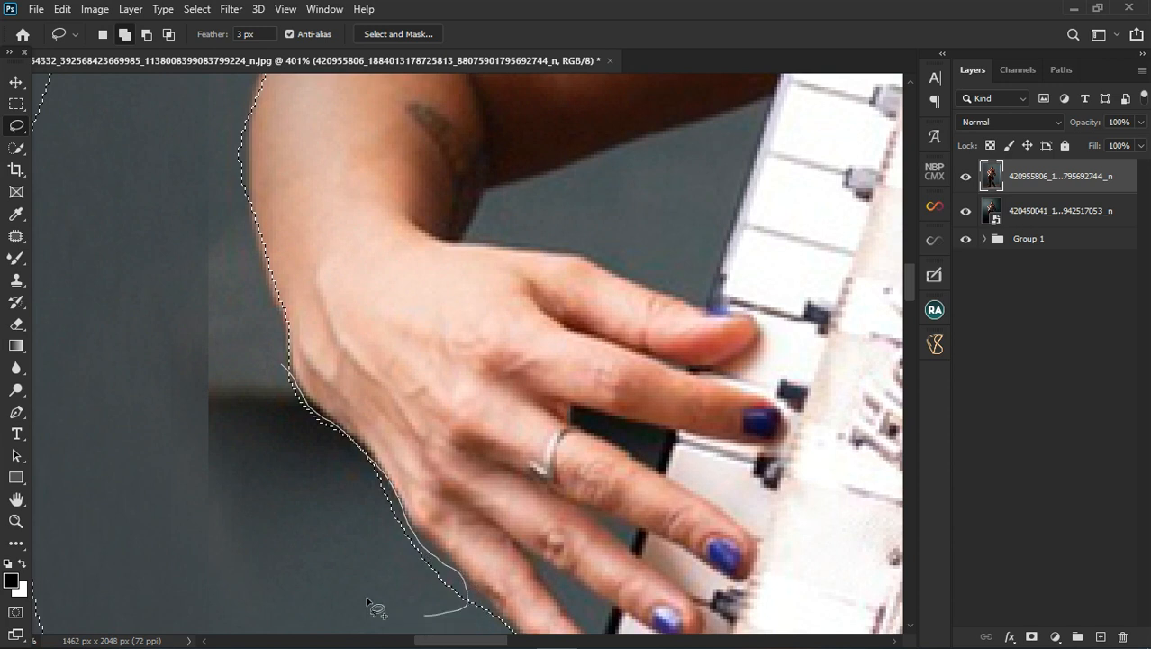
pyautogui.moveTo(366, 599)
pyautogui.mouseDown()
pyautogui.moveTo(245, 499)
pyautogui.moveTo(253, 387)
pyautogui.moveTo(283, 368)
pyautogui.mouseUp()
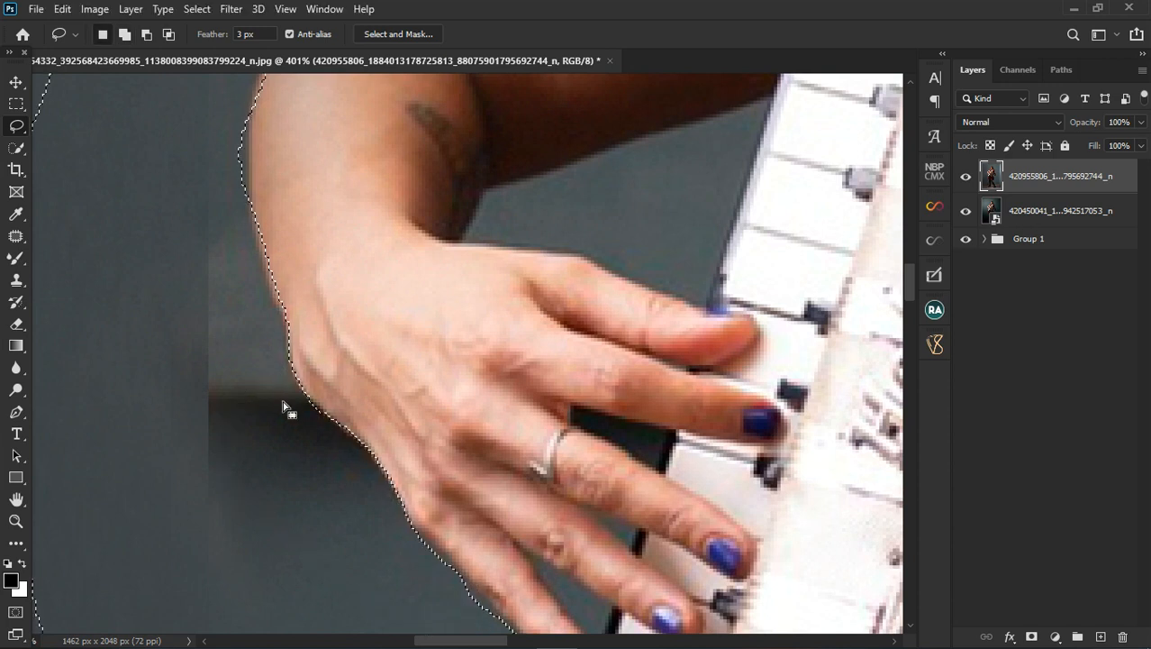
pyautogui.press('alt')
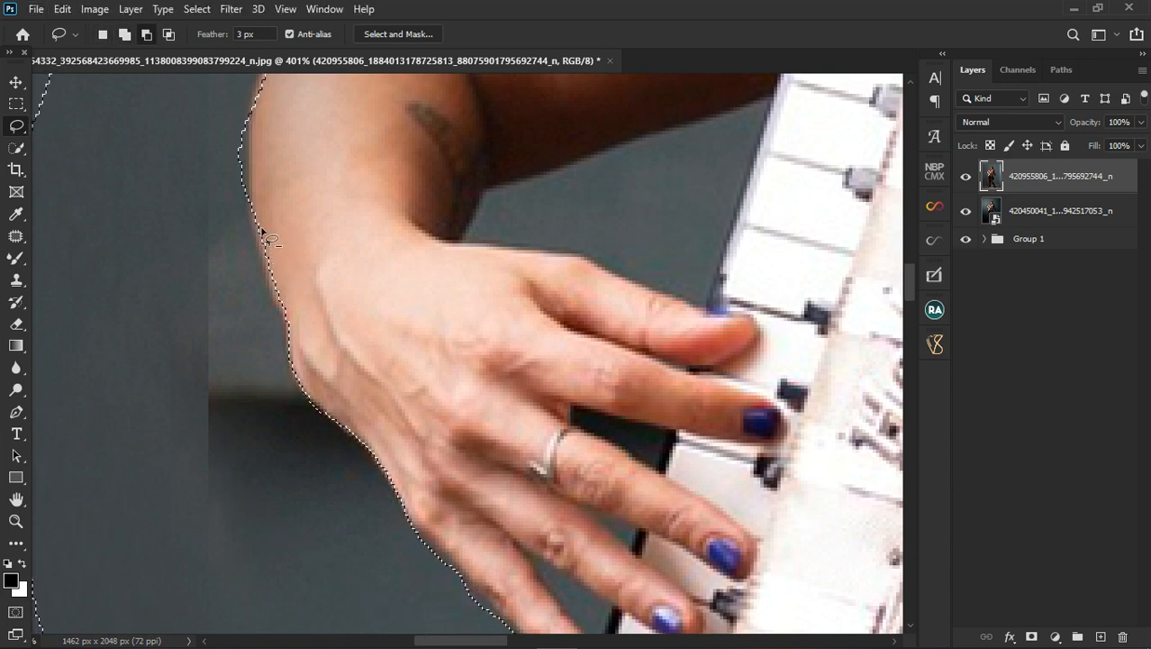
pyautogui.moveTo(251, 206); pyautogui.dragTo(253, 230)
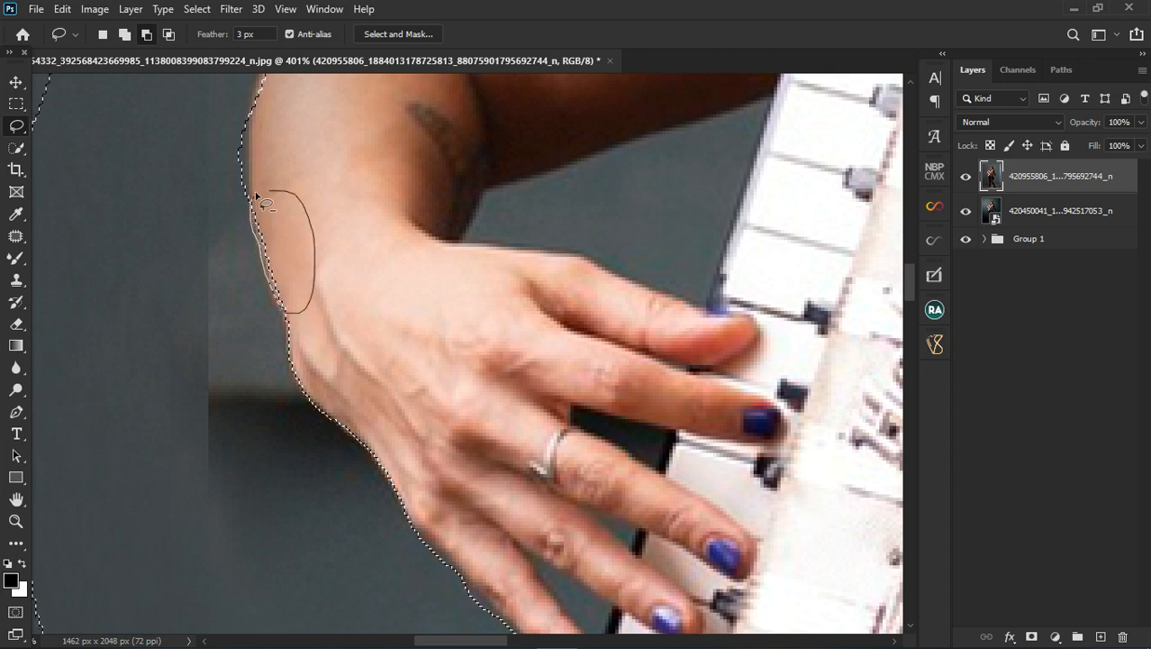
pyautogui.moveTo(256, 196); pyautogui.dragTo(263, 197)
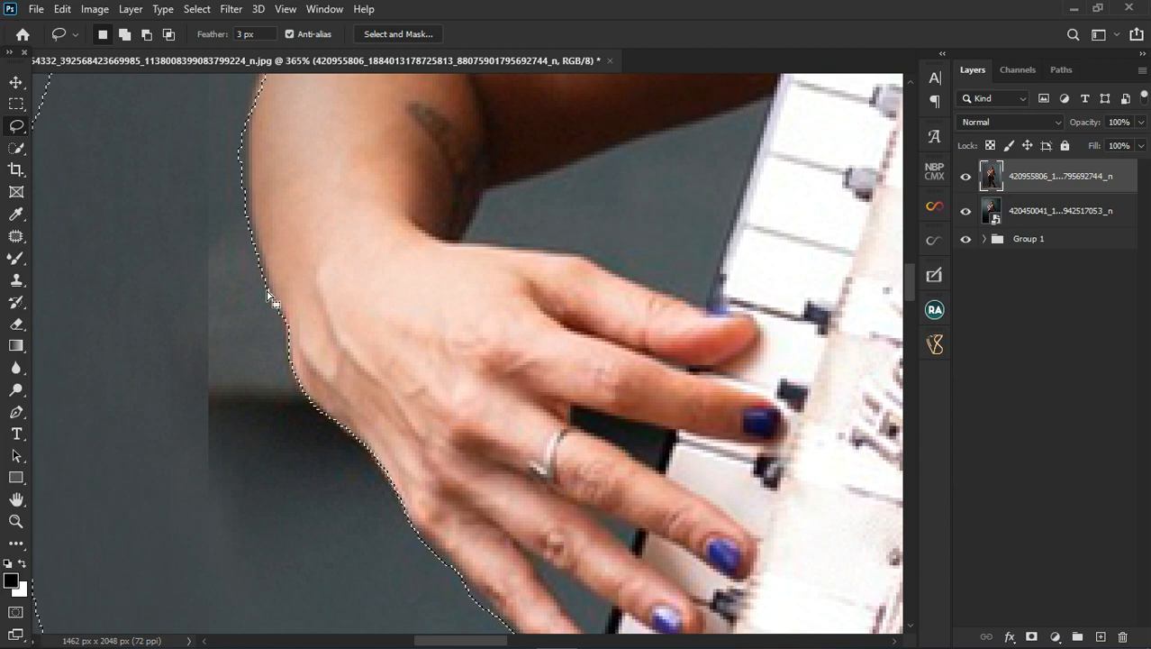
pyautogui.scroll(-5, 268, 296)
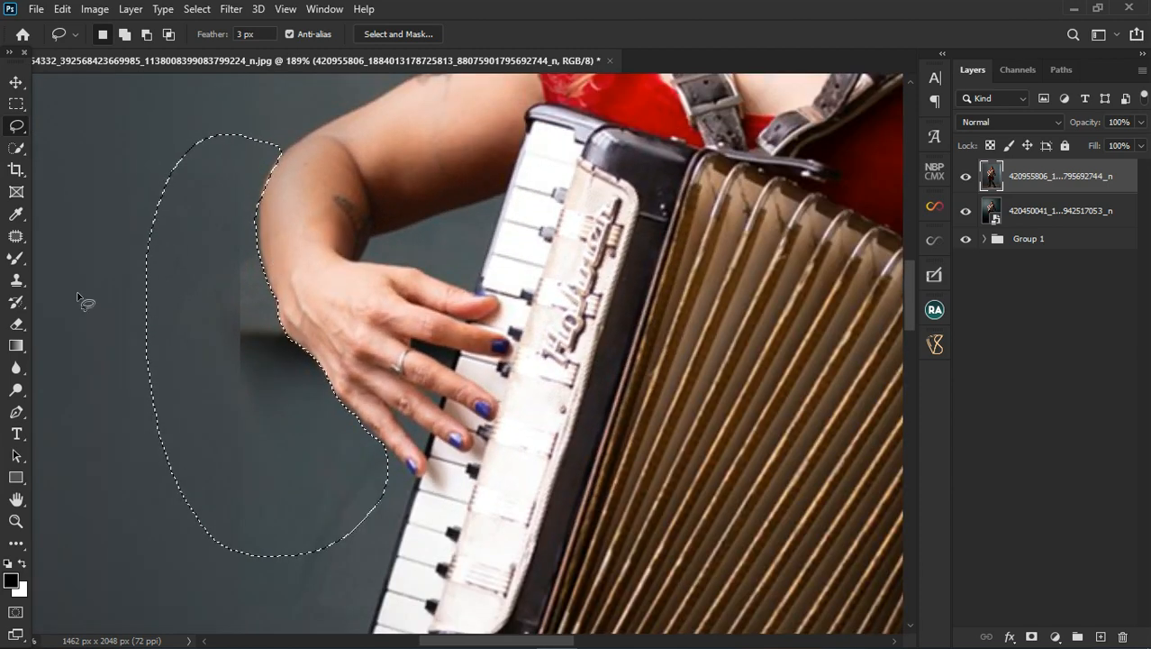
# Step: Sample clean wall with the Clone Stamp and cover the dark mark beside the wrist inside the selection, undoing any stroke over the keys
pyautogui.rightClick(16, 281)
pyautogui.click(65, 283)
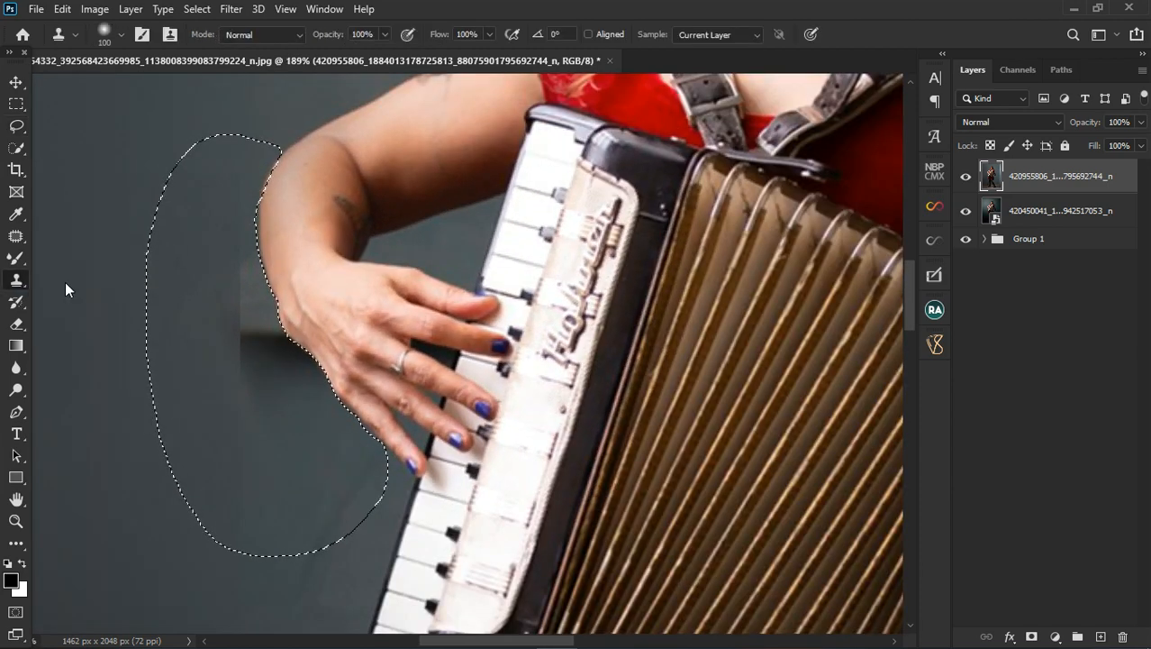
pyautogui.scroll(-2, 154, 290)
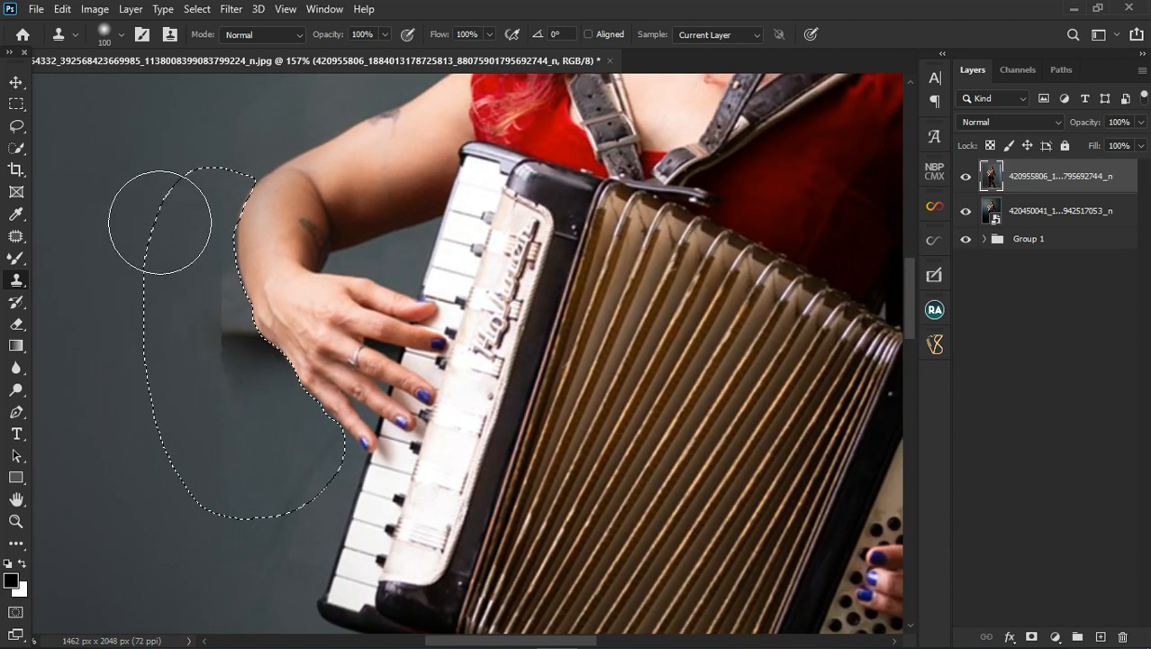
pyautogui.keyDown('alt'); pyautogui.click(113, 161); pyautogui.keyUp('alt')
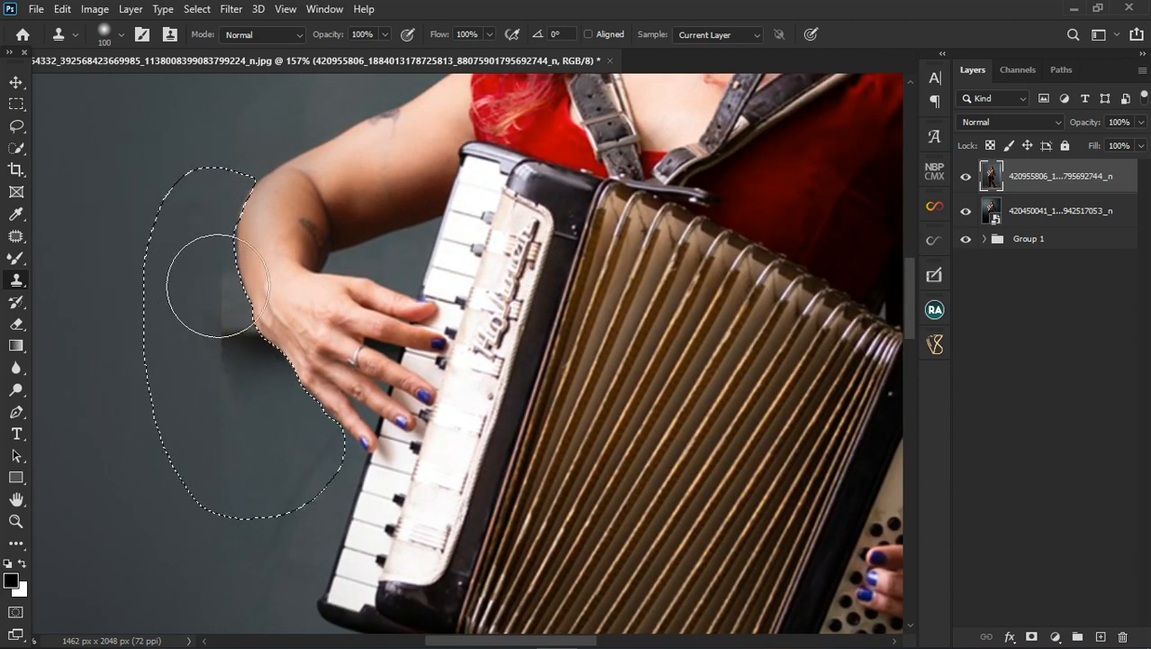
pyautogui.moveTo(251, 262)
pyautogui.mouseDown()
pyautogui.moveTo(236, 326)
pyautogui.moveTo(350, 463)
pyautogui.moveTo(367, 466)
pyautogui.mouseUp()
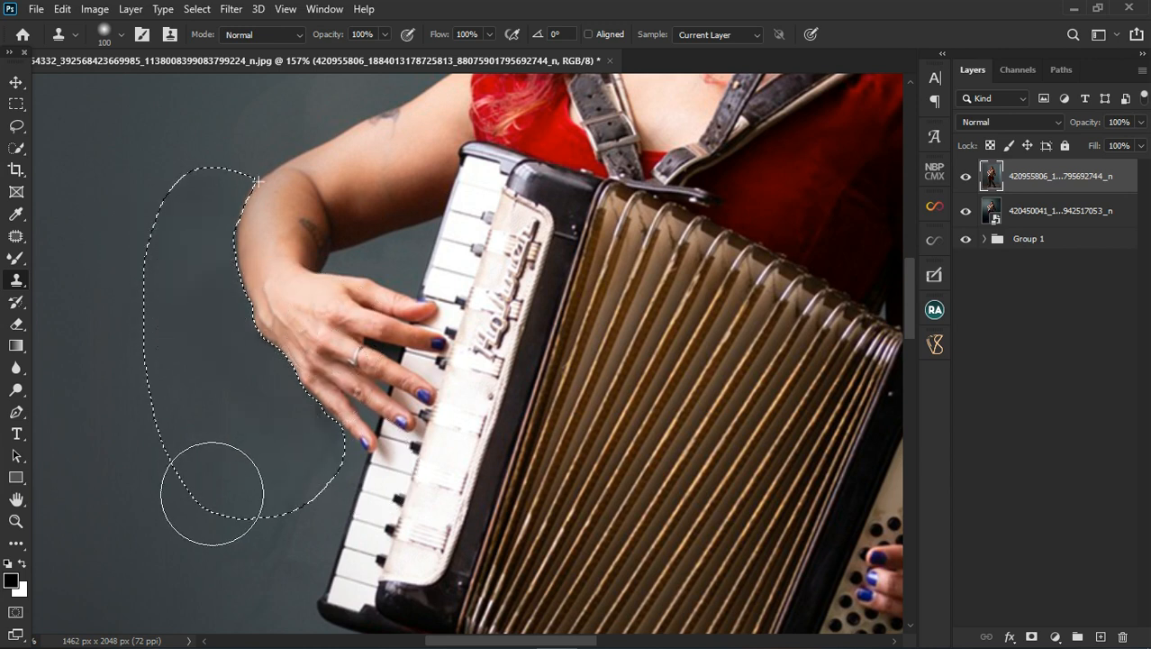
pyautogui.moveTo(311, 397)
pyautogui.mouseDown()
pyautogui.moveTo(275, 369)
pyautogui.moveTo(252, 330)
pyautogui.moveTo(185, 309)
pyautogui.moveTo(303, 362)
pyautogui.moveTo(307, 483)
pyautogui.moveTo(258, 468)
pyautogui.mouseUp()
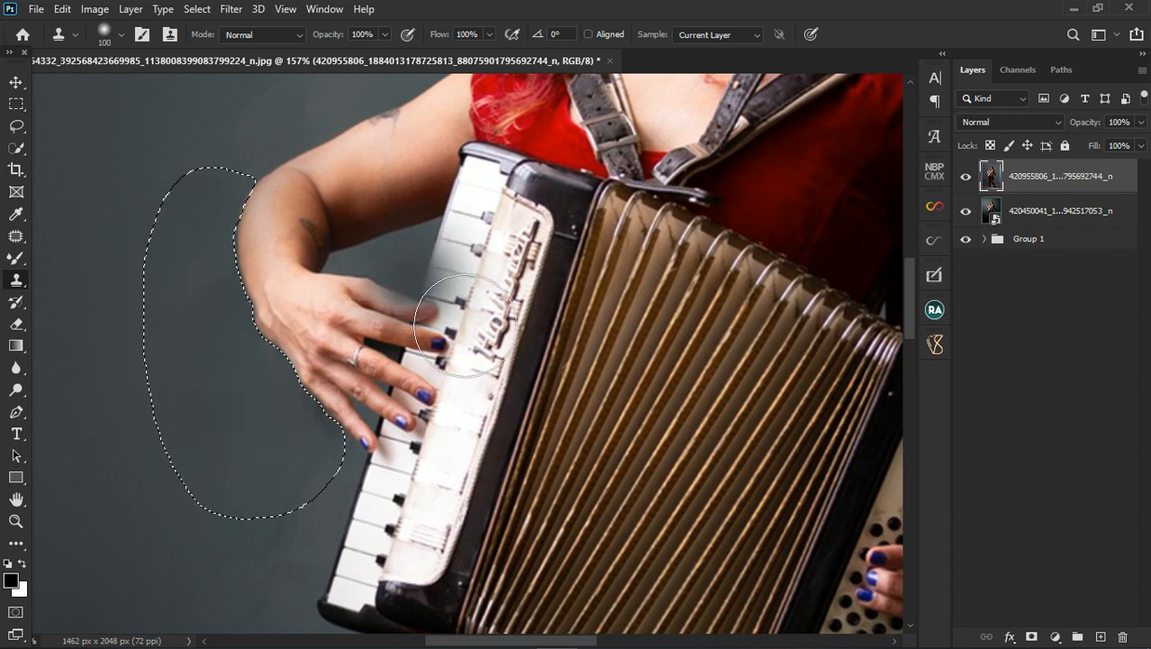
pyautogui.hotkey('ctrl', 'z')
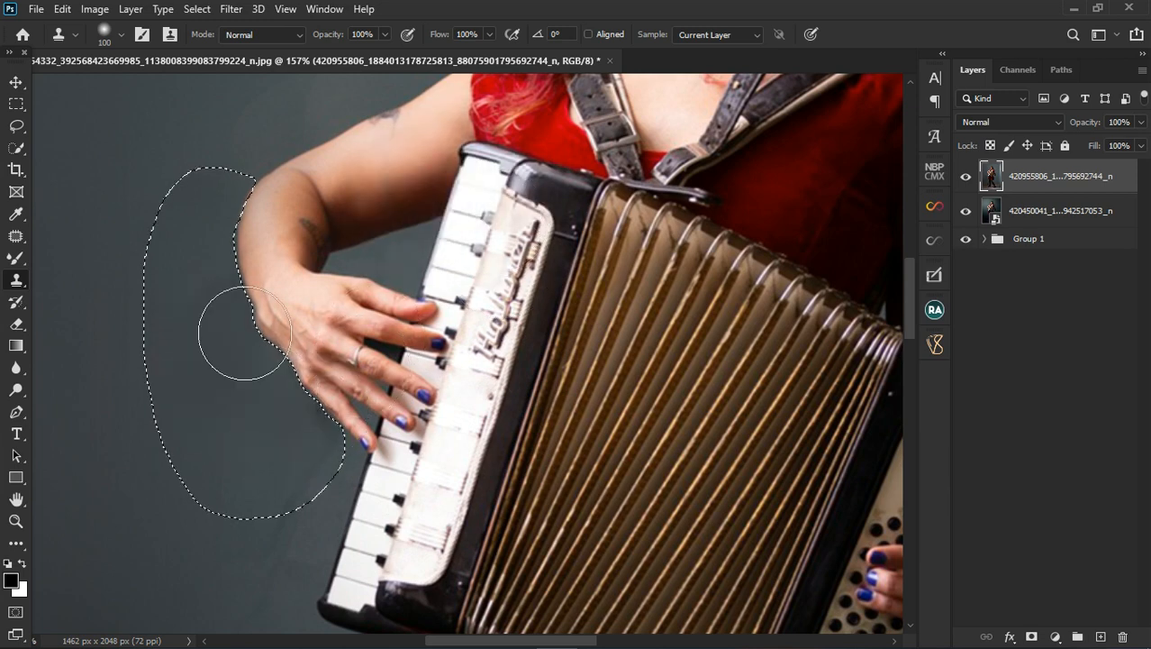
# Step: Examine the cloned wall beside the hand against the whole picture, temporarily clearing the selection
pyautogui.scroll(-2, 243, 333)
pyautogui.scroll(-1, 414, 398)
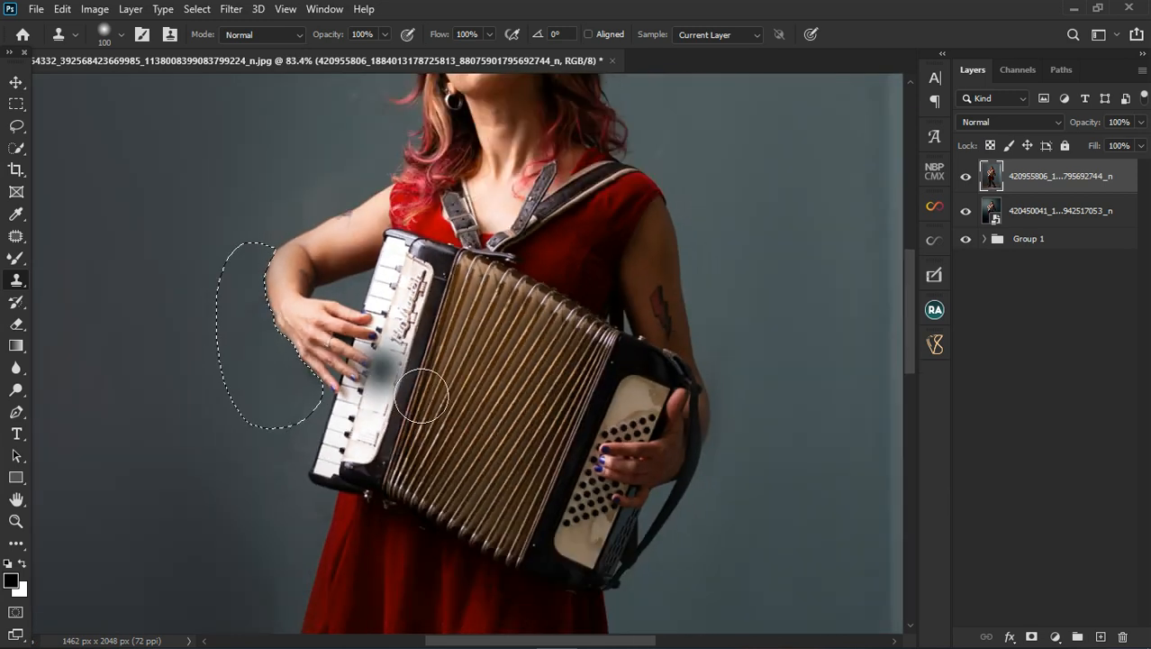
pyautogui.scroll(-1, 421, 397)
pyautogui.scroll(-1, 511, 293)
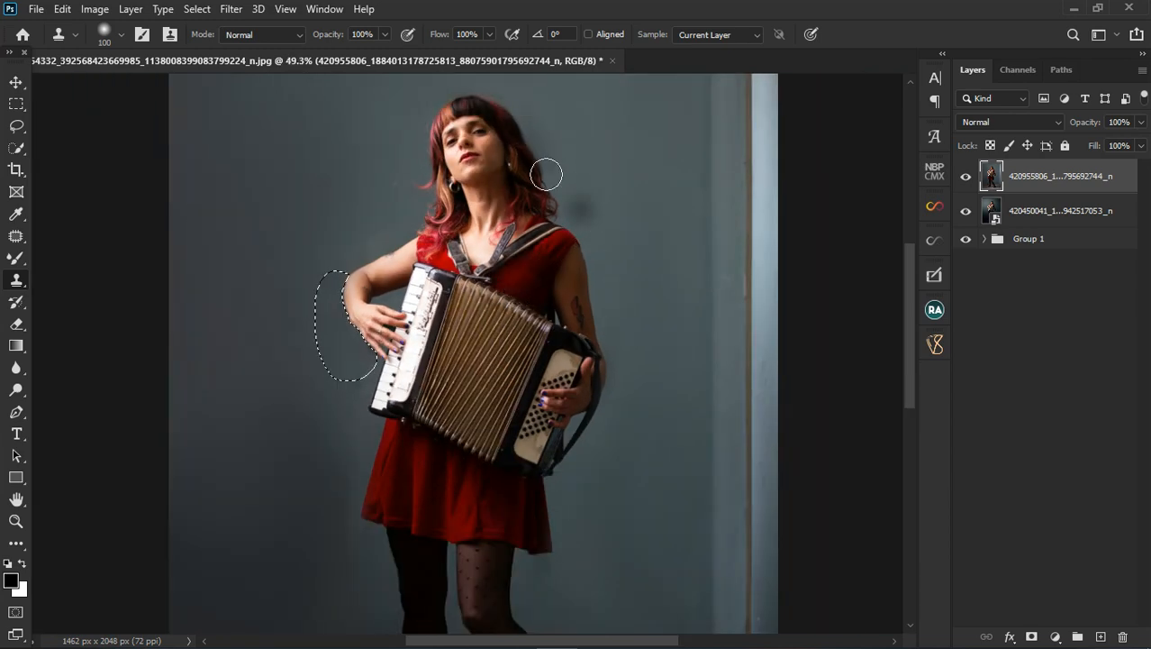
pyautogui.scroll(-1, 453, 385)
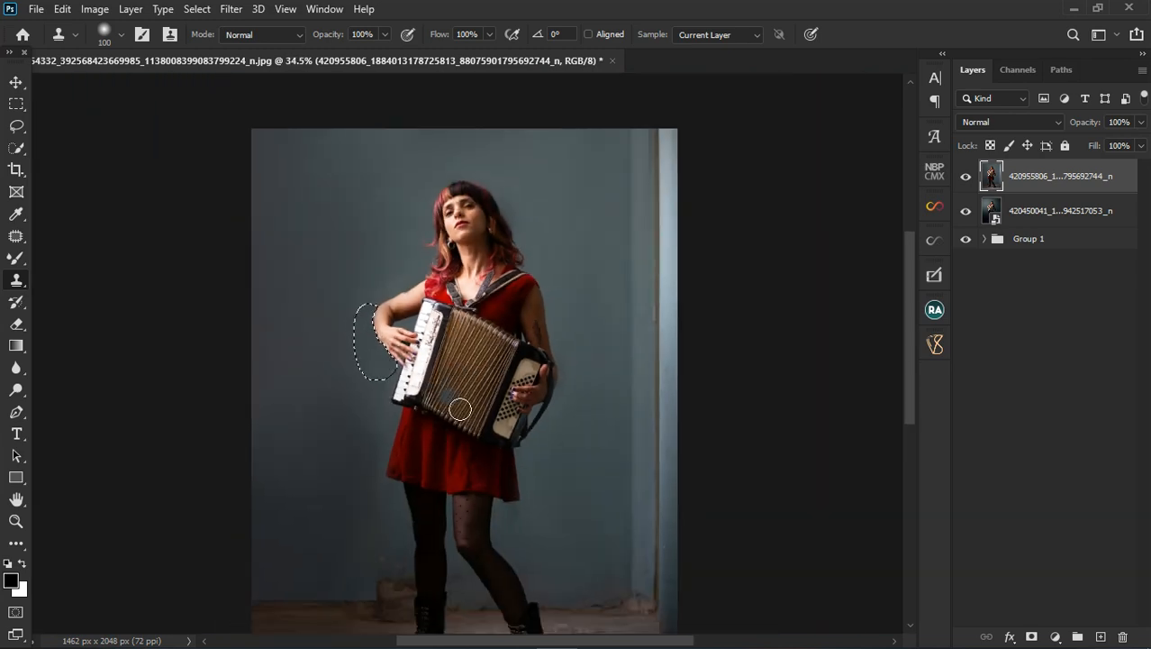
pyautogui.scroll(-1, 437, 584)
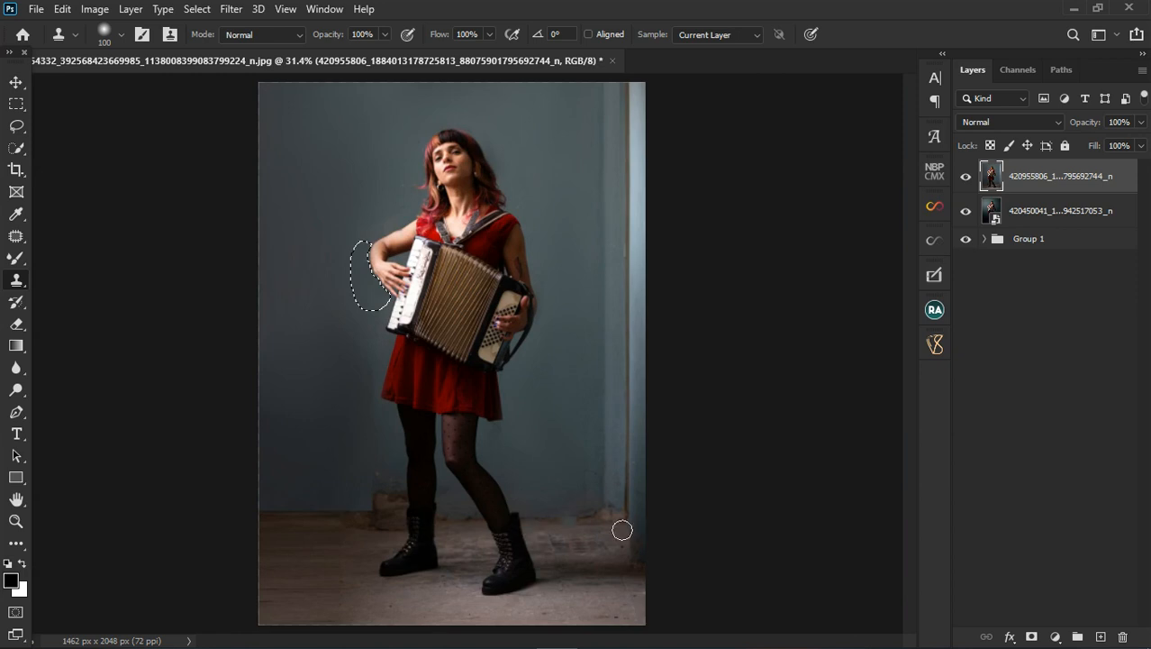
pyautogui.scroll(3, 494, 117)
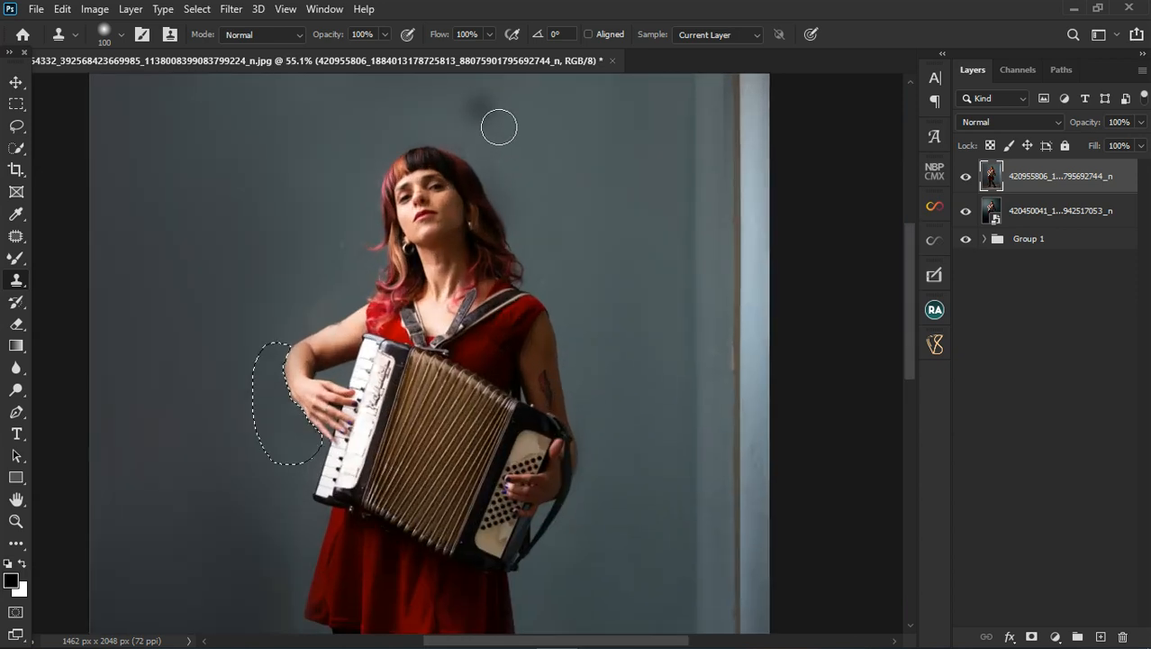
pyautogui.hotkey('ctrl', 'z')
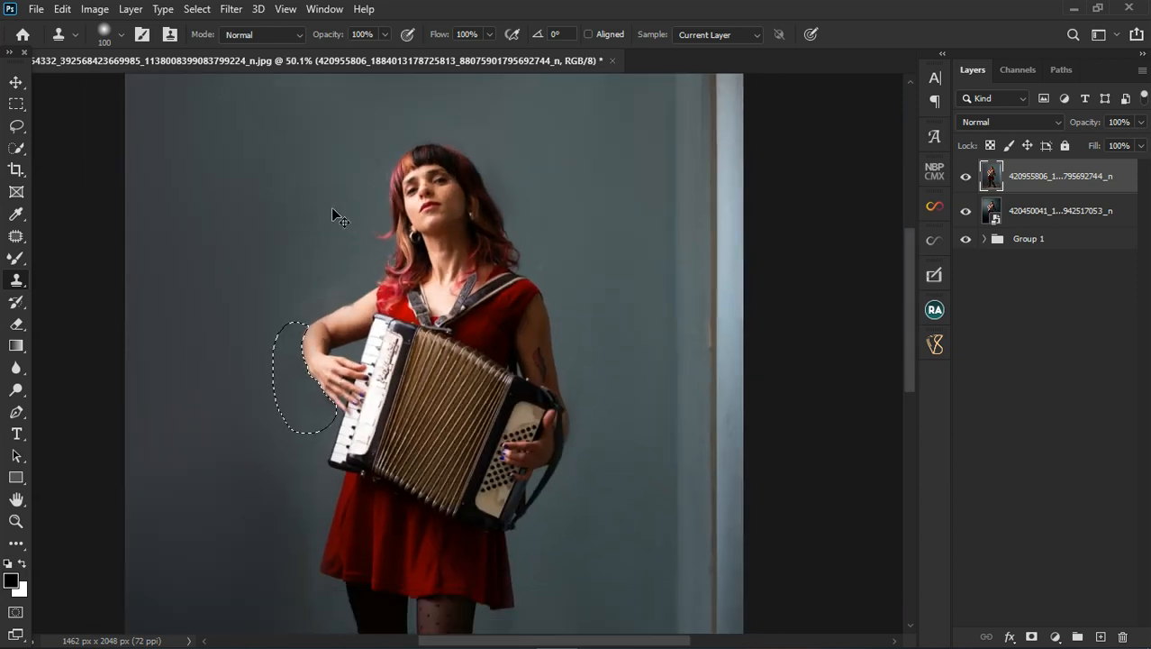
pyautogui.hotkey('ctrl', 'd')
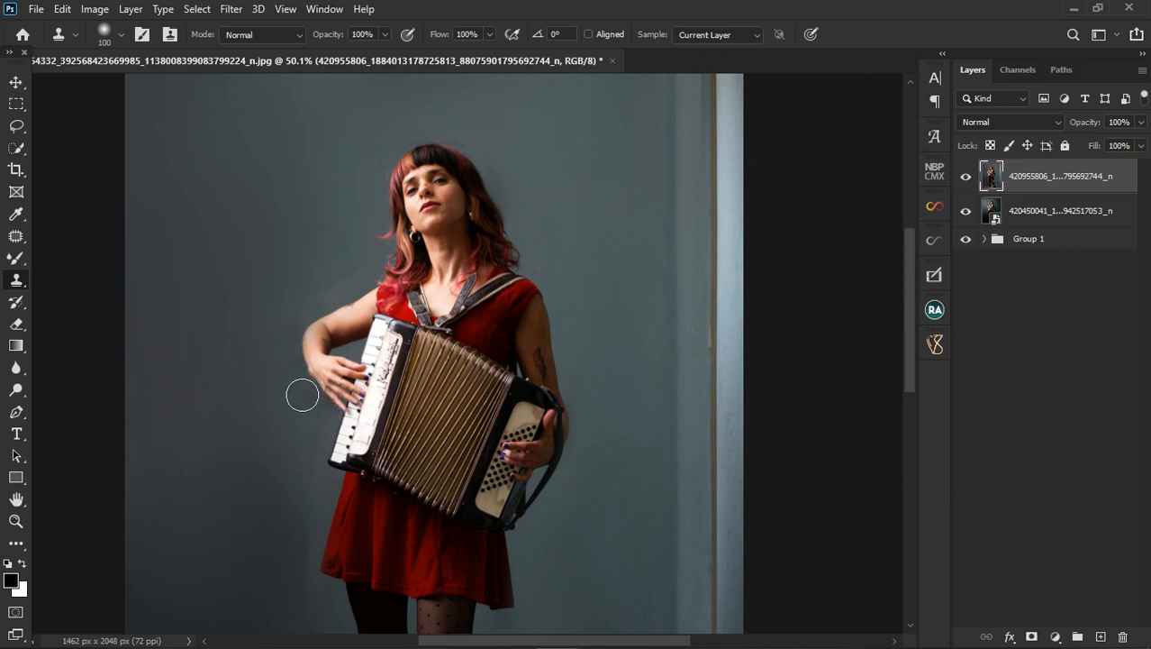
pyautogui.scroll(1, 308, 398)
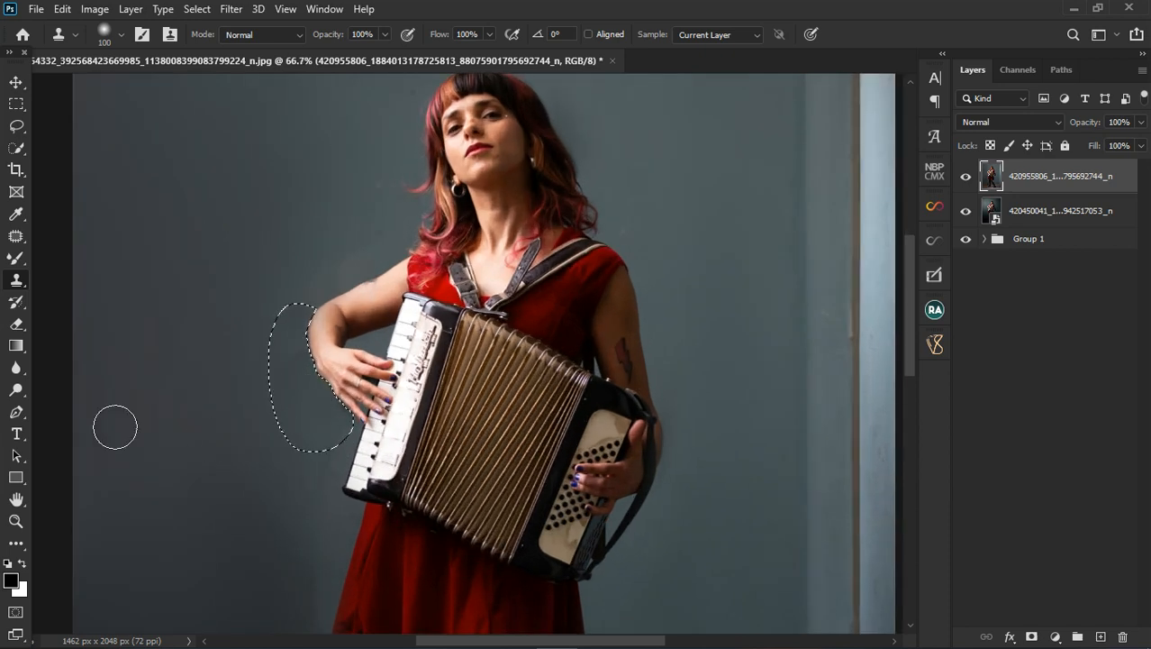
# Step: Blend the cloned wall along the forearm and fingers inside the selection with the Mixer Brush, and deselect the area
pyautogui.click(13, 259)
pyautogui.rightClick(26, 263)
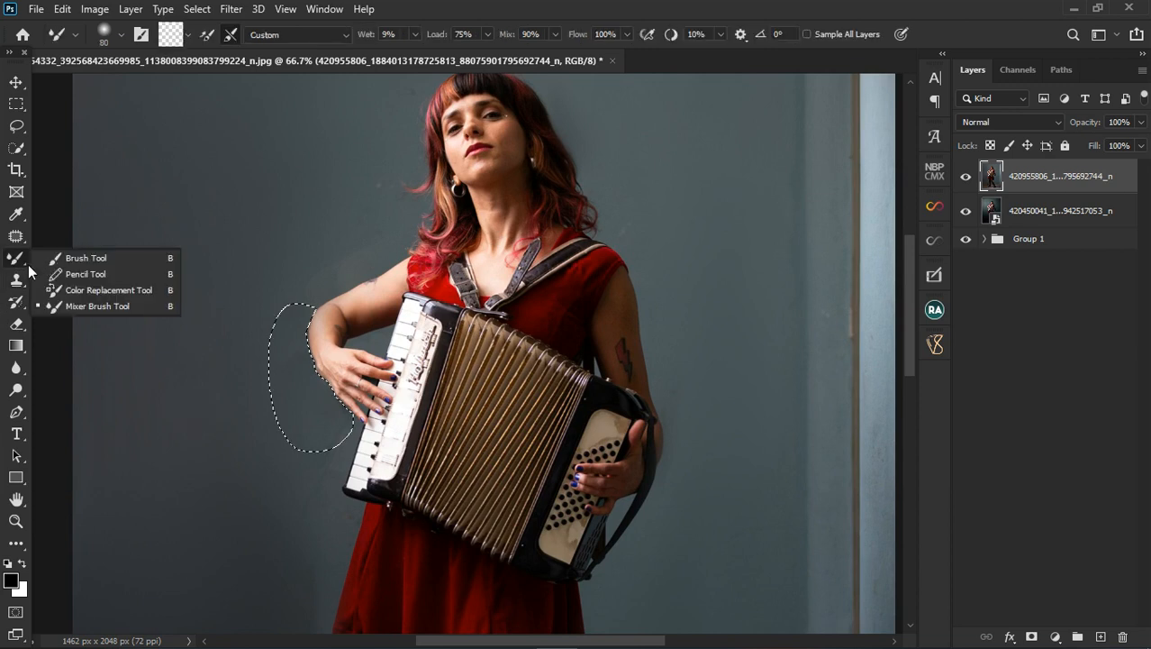
pyautogui.click(73, 305)
pyautogui.scroll(2, 301, 322)
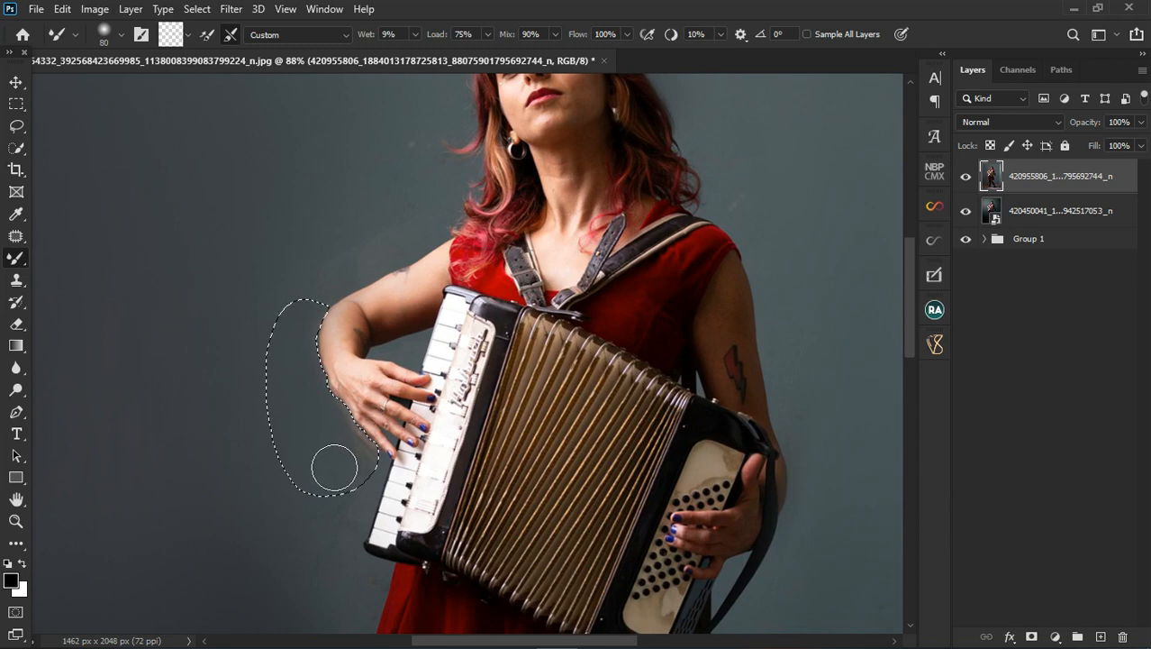
pyautogui.scroll(3, 352, 469)
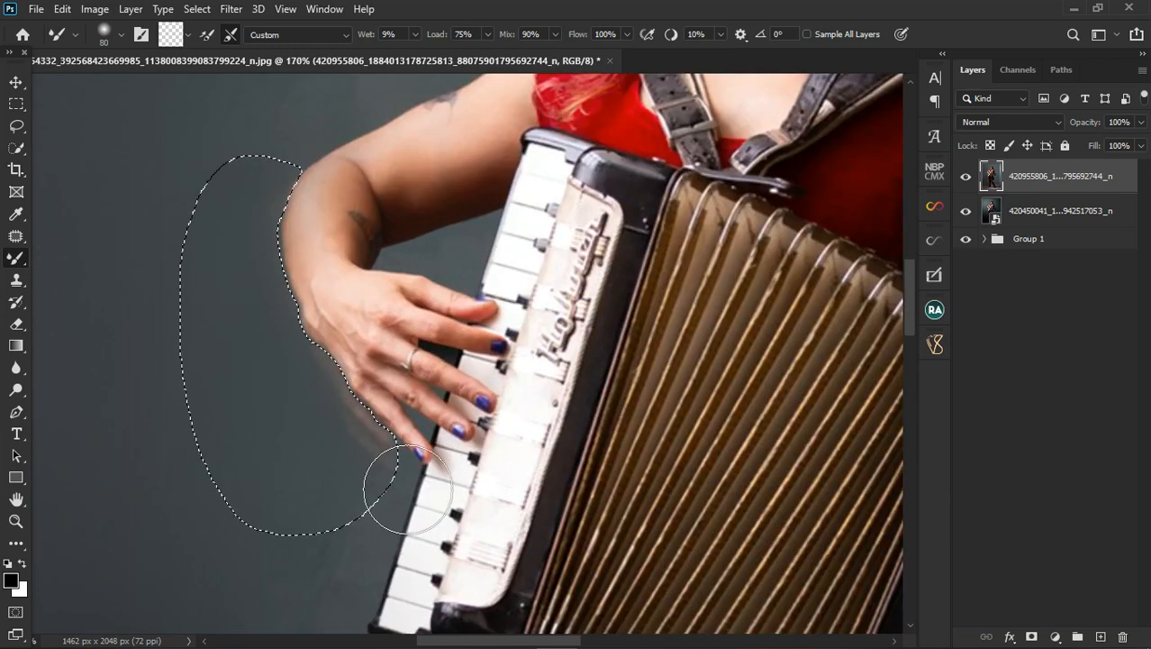
pyautogui.moveTo(412, 478)
pyautogui.mouseDown()
pyautogui.moveTo(351, 455)
pyautogui.moveTo(285, 304)
pyautogui.moveTo(266, 390)
pyautogui.moveTo(264, 326)
pyautogui.moveTo(275, 308)
pyautogui.moveTo(265, 402)
pyautogui.moveTo(287, 365)
pyautogui.mouseUp()
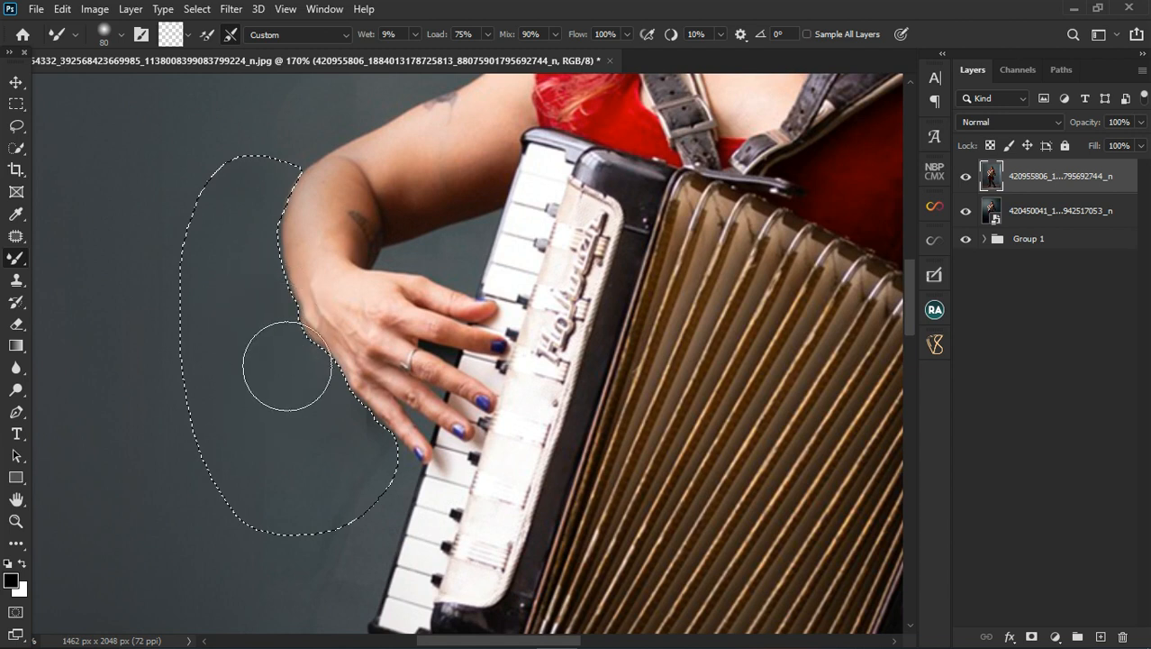
pyautogui.moveTo(315, 443)
pyautogui.mouseDown()
pyautogui.moveTo(202, 543)
pyautogui.moveTo(228, 507)
pyautogui.moveTo(460, 431)
pyautogui.moveTo(522, 389)
pyautogui.moveTo(389, 529)
pyautogui.moveTo(329, 552)
pyautogui.moveTo(476, 446)
pyautogui.moveTo(217, 585)
pyautogui.moveTo(471, 439)
pyautogui.moveTo(369, 531)
pyautogui.moveTo(430, 449)
pyautogui.moveTo(484, 403)
pyautogui.moveTo(222, 480)
pyautogui.moveTo(456, 345)
pyautogui.moveTo(262, 387)
pyautogui.moveTo(379, 331)
pyautogui.moveTo(314, 414)
pyautogui.moveTo(201, 489)
pyautogui.moveTo(291, 425)
pyautogui.moveTo(318, 473)
pyautogui.moveTo(292, 519)
pyautogui.moveTo(484, 414)
pyautogui.moveTo(332, 510)
pyautogui.moveTo(470, 373)
pyautogui.moveTo(186, 472)
pyautogui.moveTo(226, 433)
pyautogui.moveTo(506, 312)
pyautogui.moveTo(347, 349)
pyautogui.moveTo(250, 341)
pyautogui.moveTo(339, 313)
pyautogui.moveTo(226, 233)
pyautogui.moveTo(394, 240)
pyautogui.moveTo(329, 491)
pyautogui.moveTo(548, 382)
pyautogui.moveTo(337, 484)
pyautogui.moveTo(326, 509)
pyautogui.moveTo(371, 632)
pyautogui.moveTo(384, 528)
pyautogui.moveTo(386, 590)
pyautogui.moveTo(388, 562)
pyautogui.moveTo(365, 549)
pyautogui.moveTo(371, 619)
pyautogui.mouseUp()
pyautogui.scroll(-5, 334, 540)
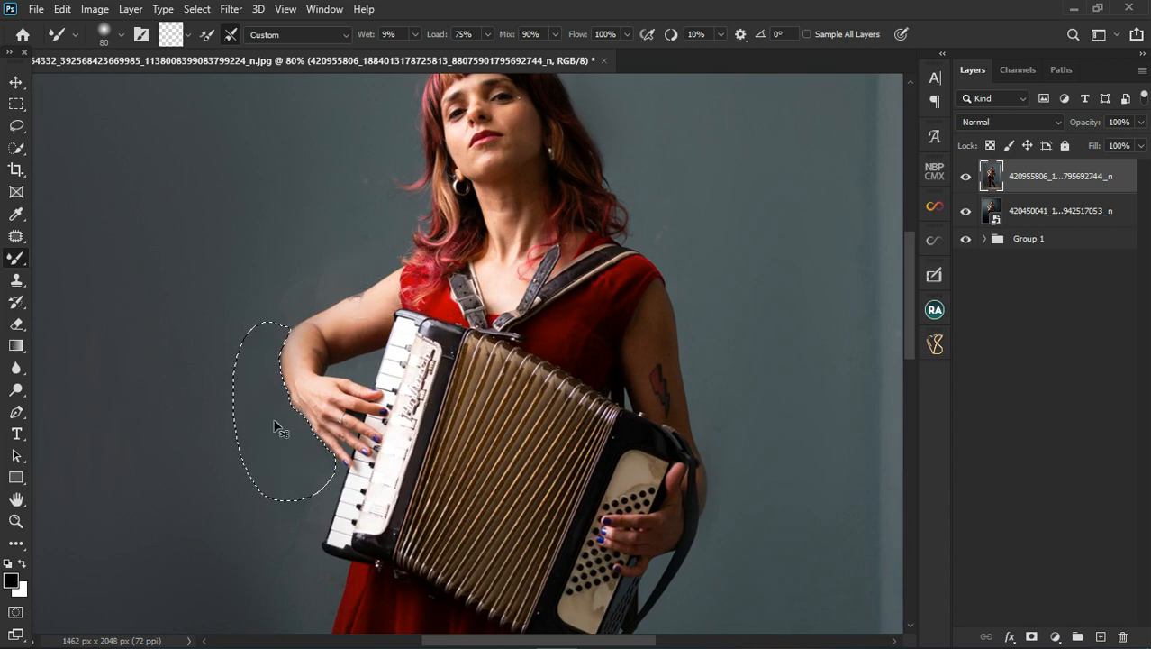
pyautogui.scroll(-2, 311, 408)
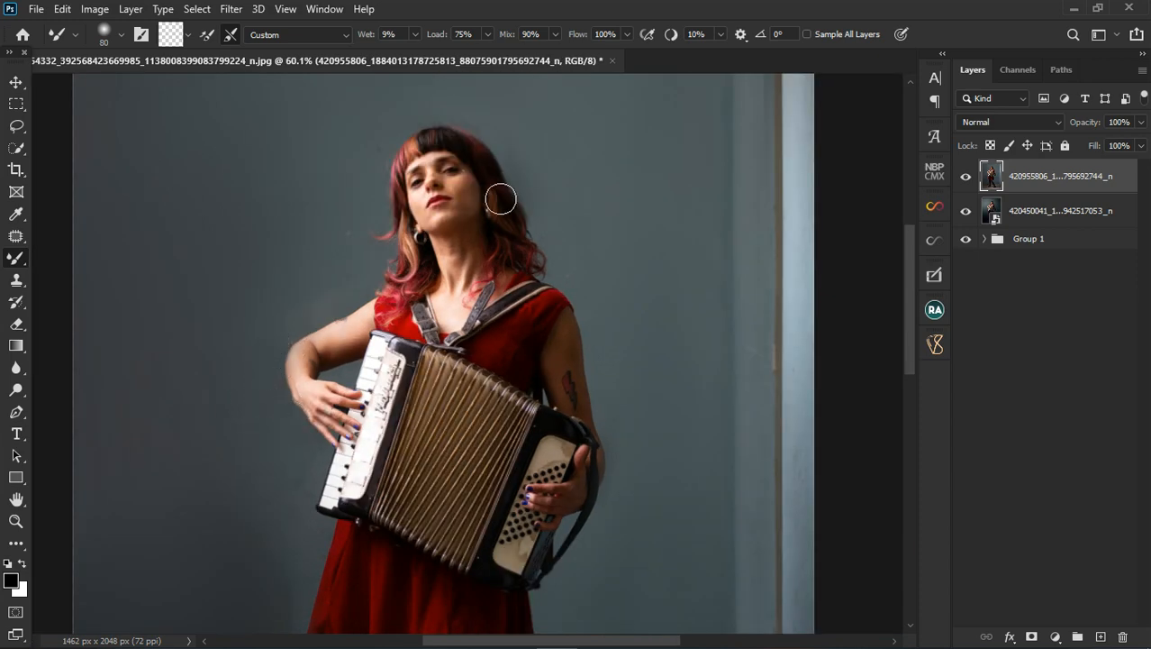
pyautogui.scroll(-3, 602, 167)
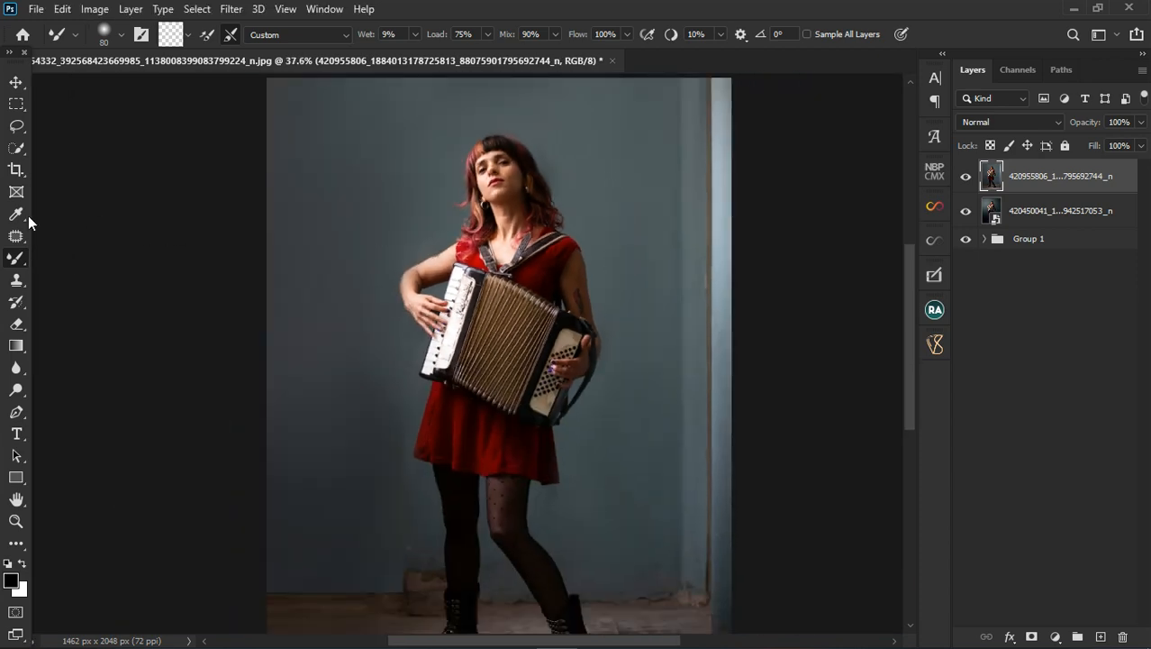
# Step: Marquee-select a tall strip of clean wall beside the door frame and stretch it to about 492% width over the frame and image edge
pyautogui.click(16, 109)
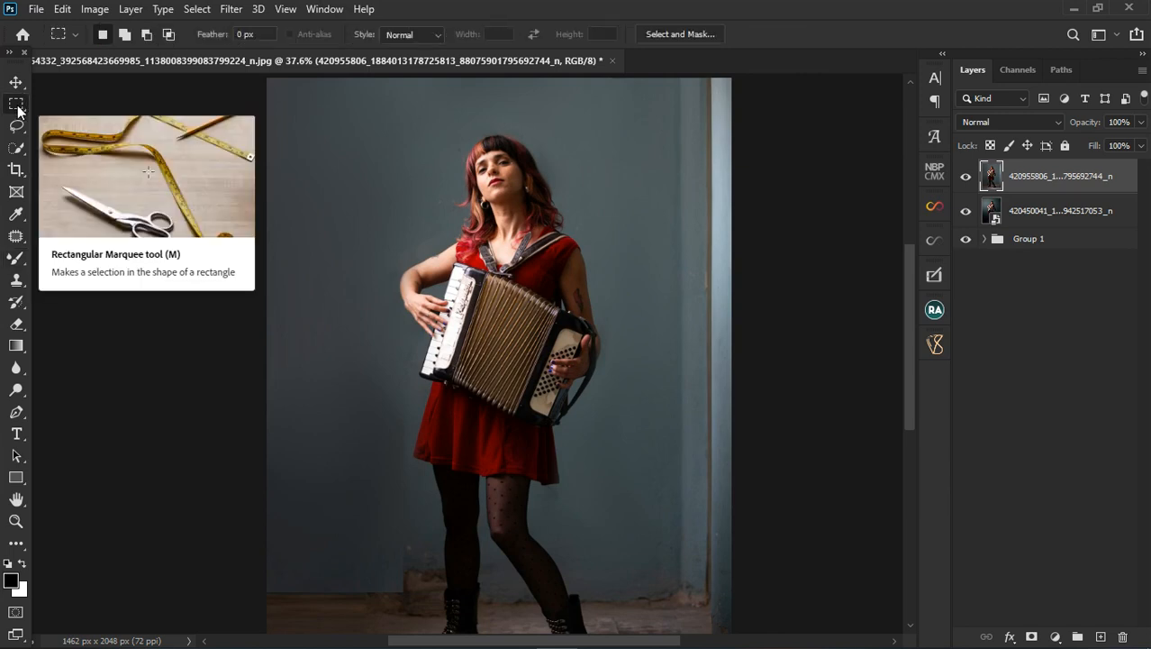
pyautogui.rightClick(20, 109)
pyautogui.click(60, 107)
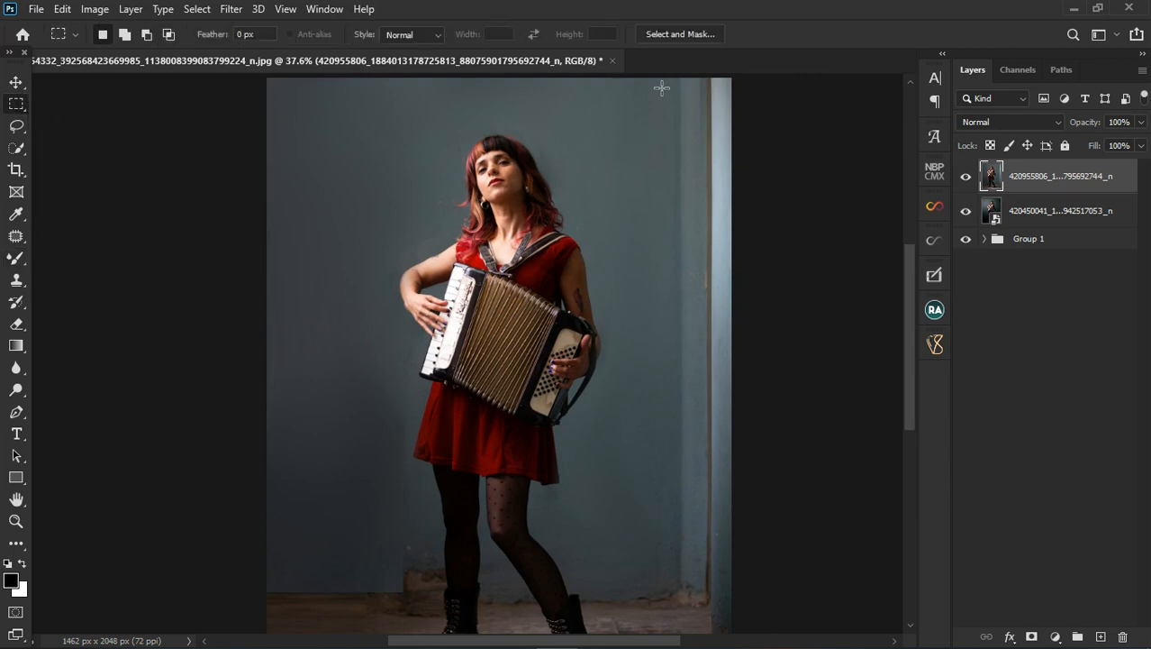
pyautogui.moveTo(645, 77); pyautogui.dragTo(615, 626)
pyautogui.scroll(-2, 615, 433)
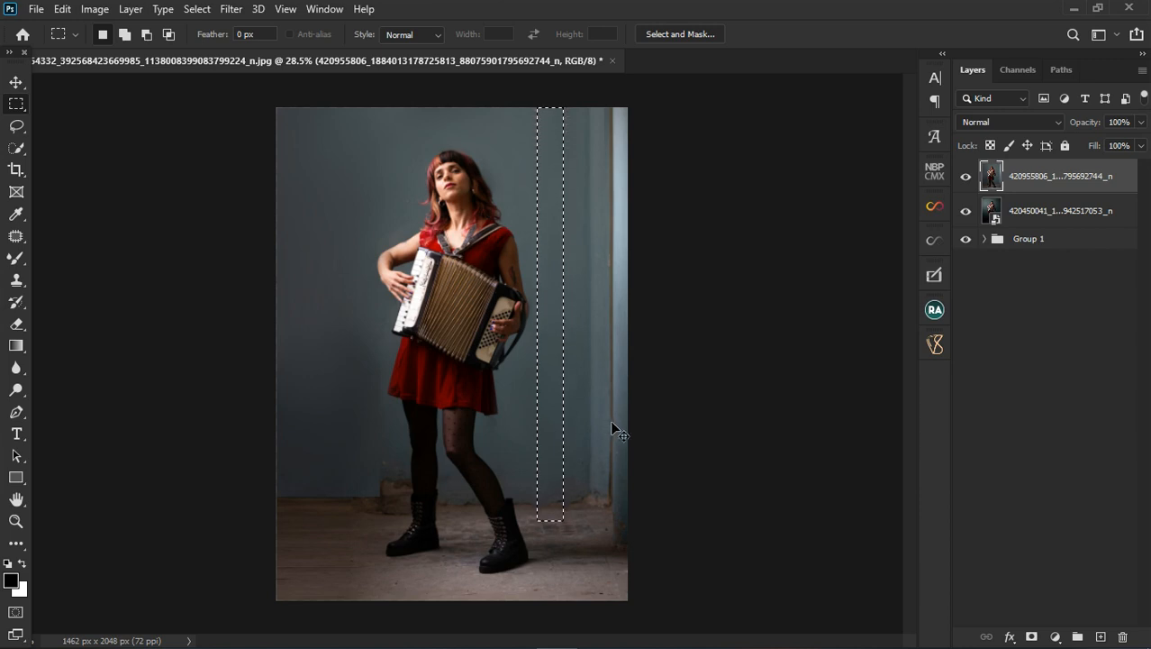
pyautogui.hotkey('ctrl', 't')
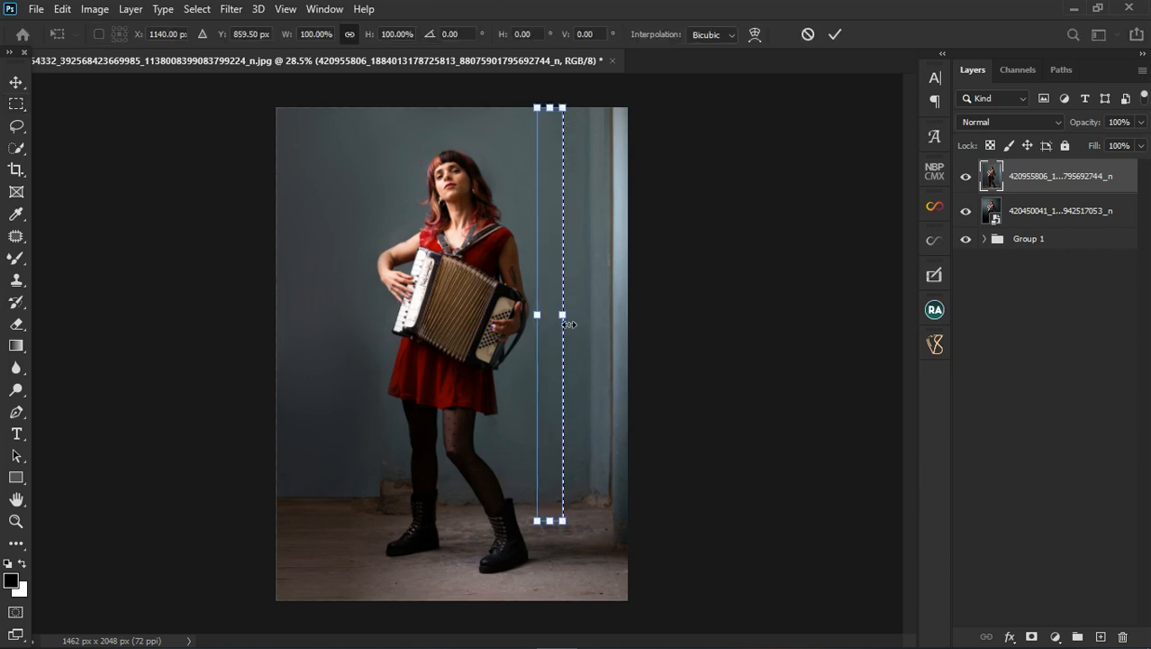
pyautogui.moveTo(570, 324); pyautogui.dragTo(672, 323)
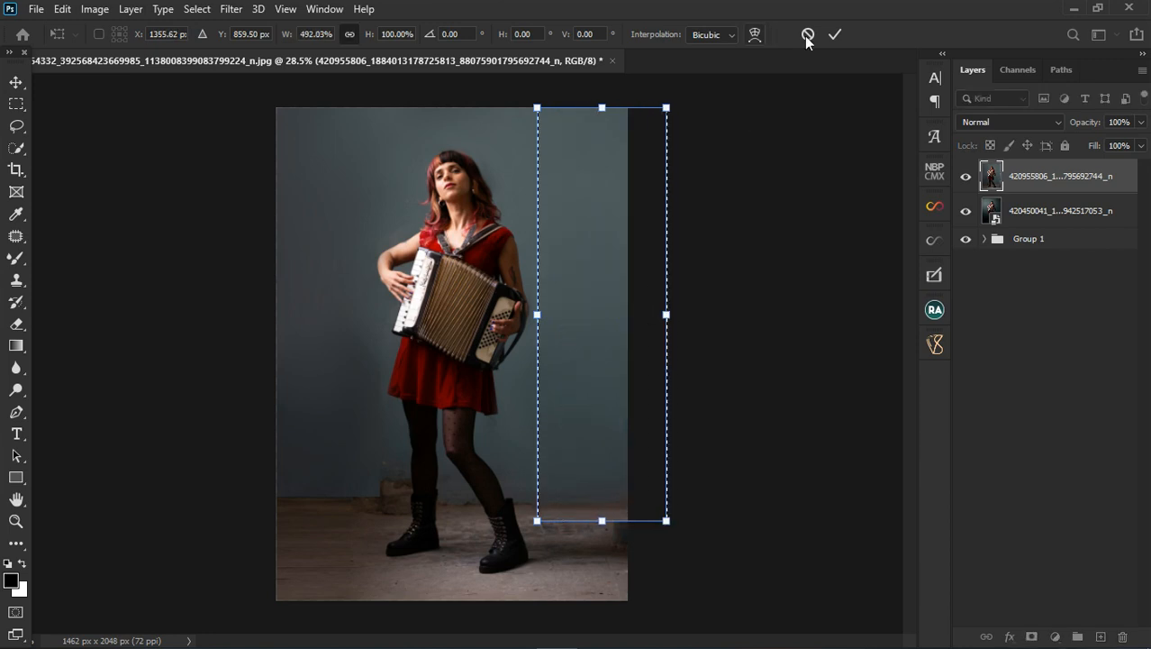
pyautogui.click(835, 34)
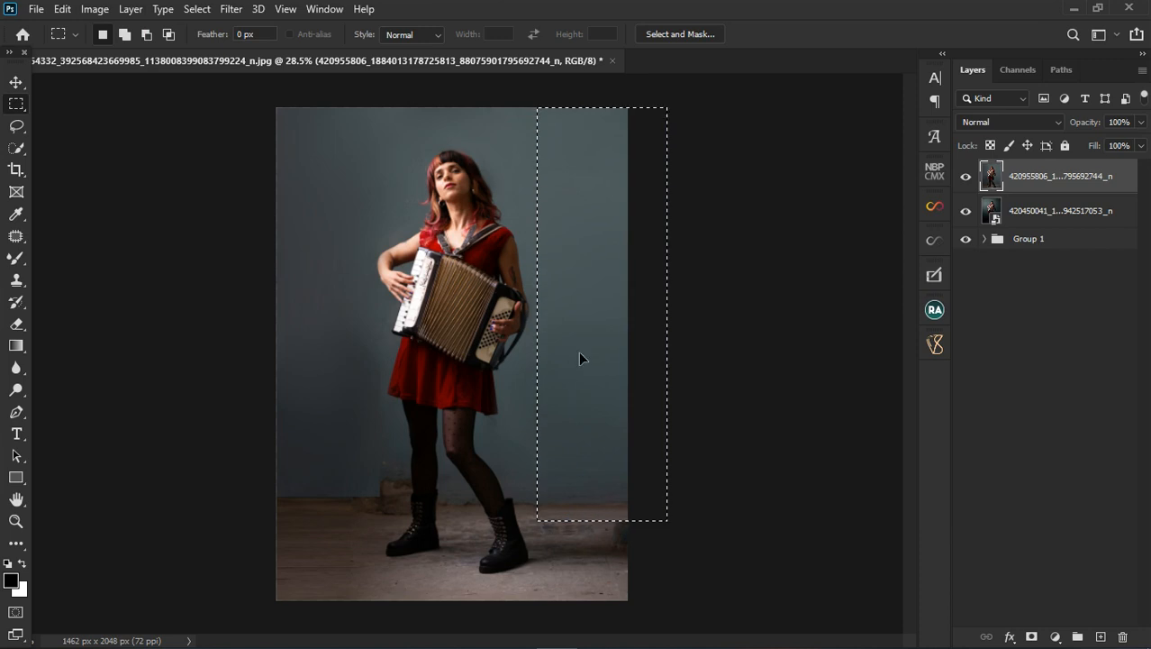
# Step: Draw a rectangular selection about 205 px high around the damaged plaster patch on the wall beside the straight leg
pyautogui.scroll(2, 299, 567)
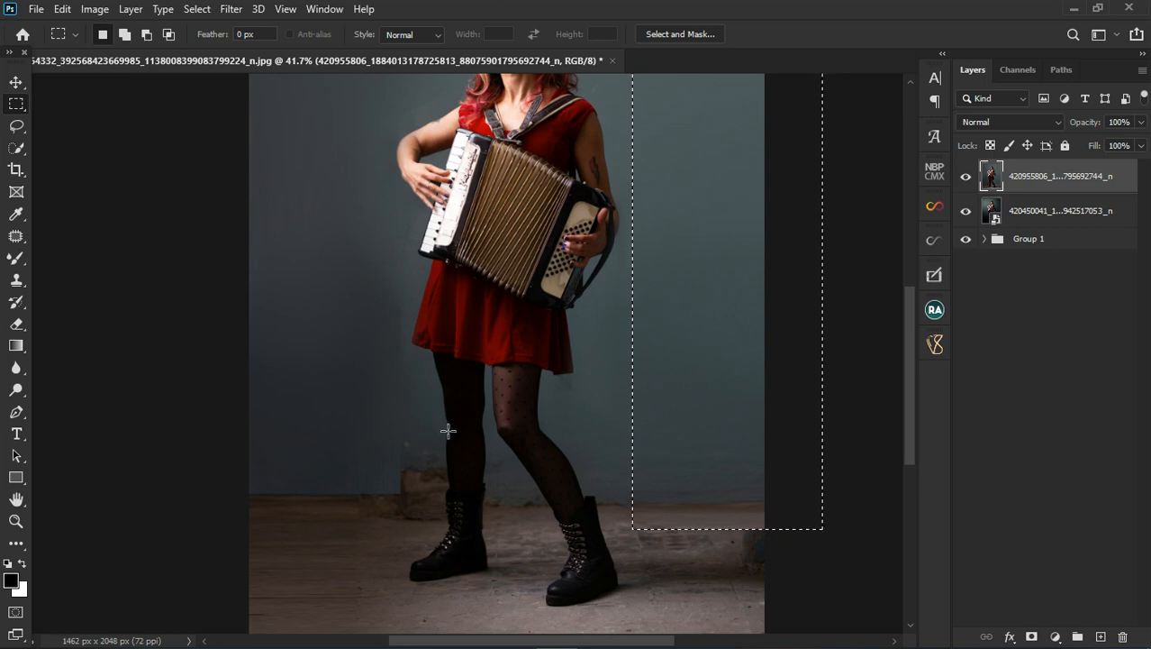
pyautogui.moveTo(442, 426); pyautogui.dragTo(399, 501)
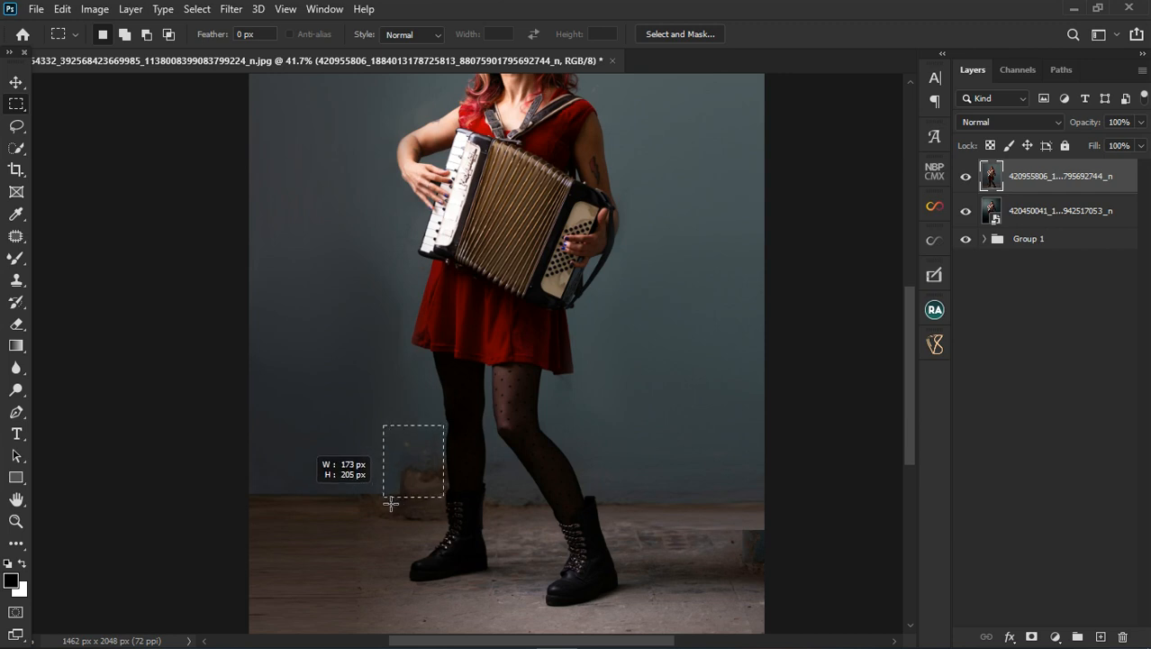
pyautogui.moveTo(390, 503); pyautogui.dragTo(394, 503)
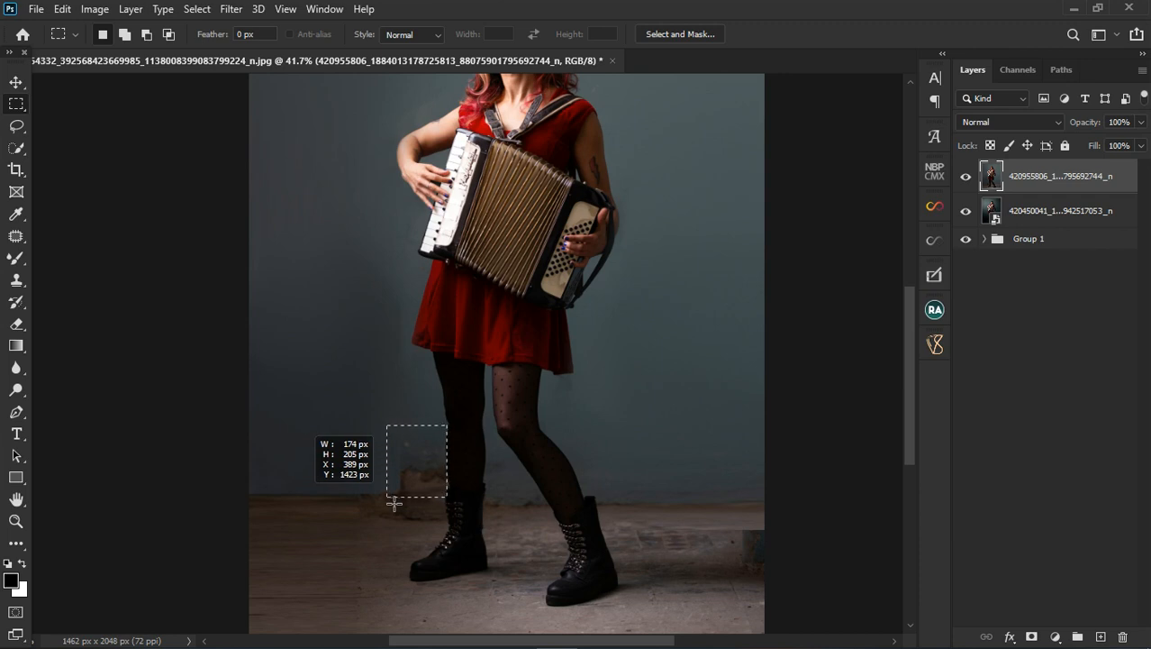
pyautogui.moveTo(394, 504); pyautogui.dragTo(385, 504)
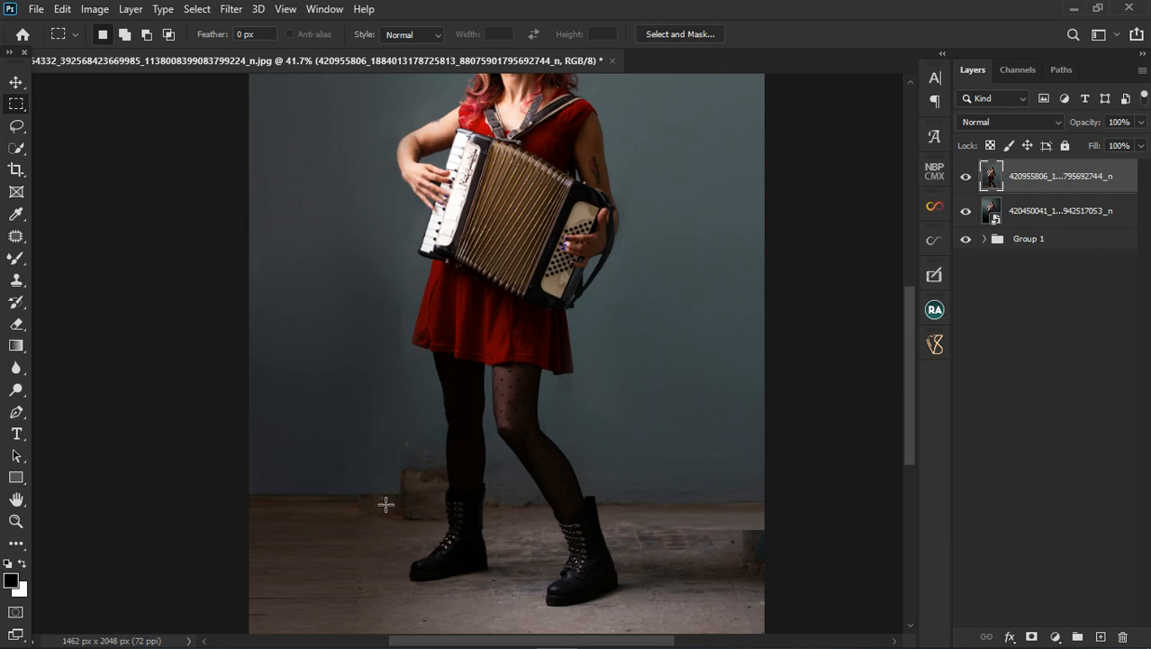
# Step: Patch the selected plaster damage with clean wall from the other side of the legs using the Patch Tool, and deselect
pyautogui.click(16, 237)
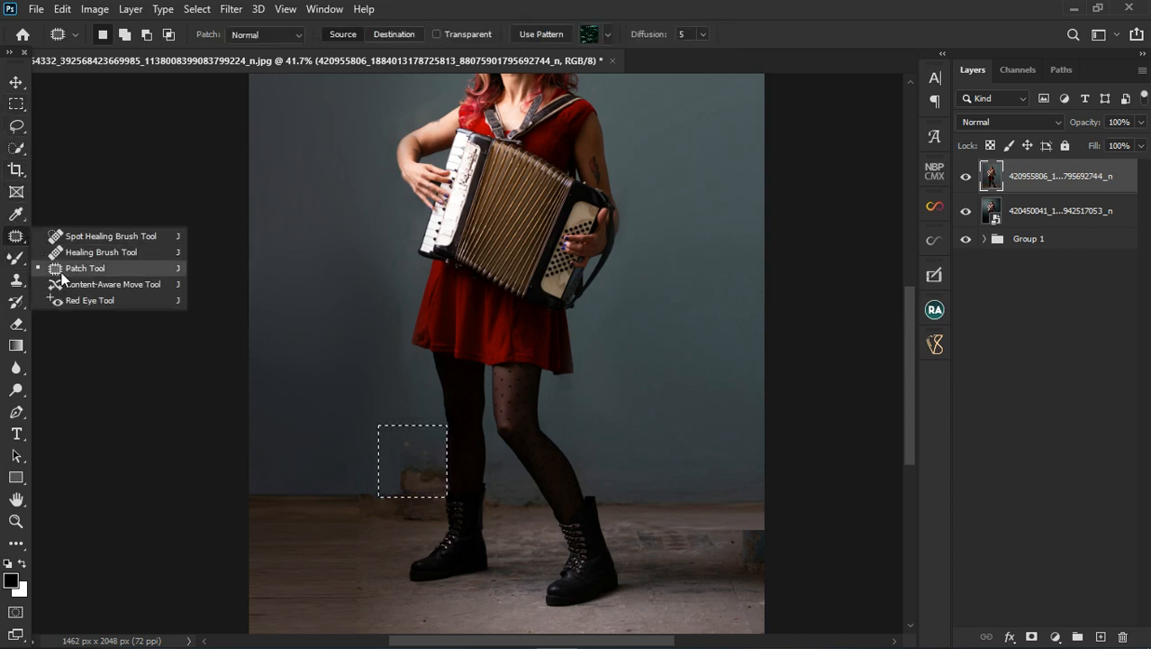
pyautogui.click(62, 278)
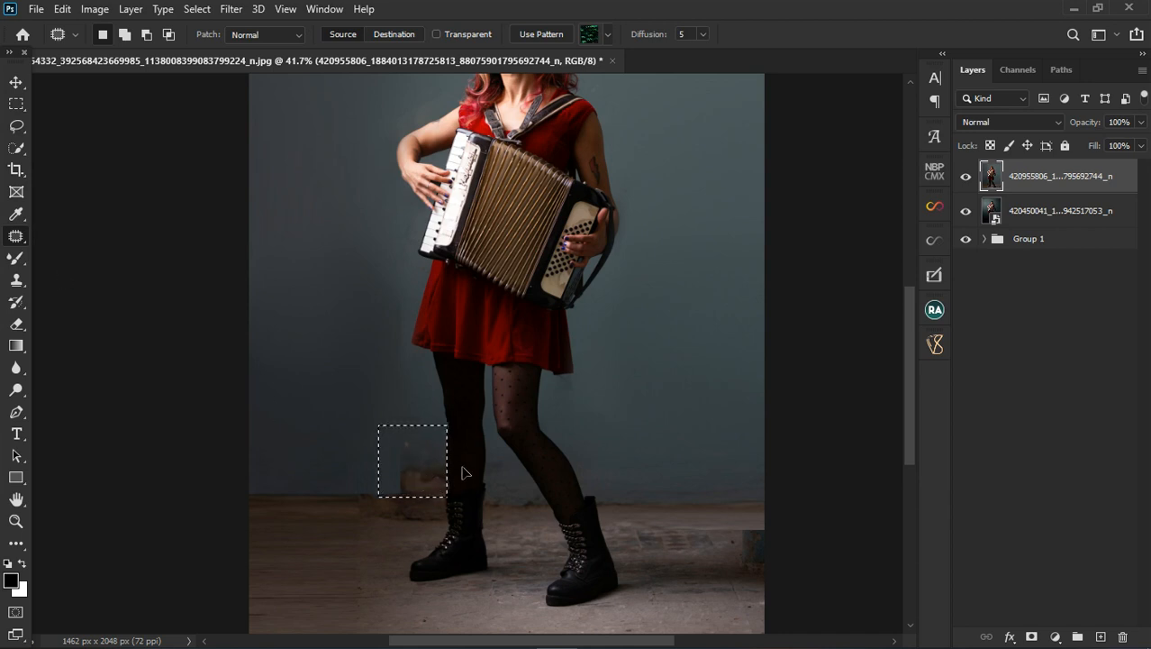
pyautogui.moveTo(461, 472); pyautogui.dragTo(684, 469)
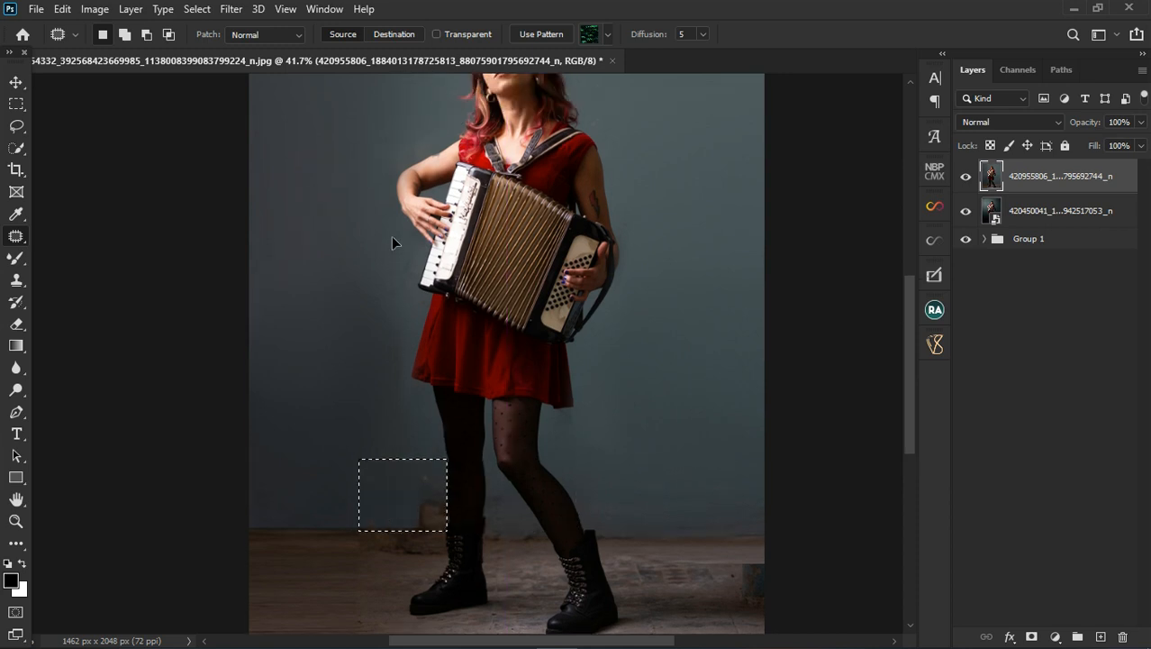
pyautogui.moveTo(437, 468); pyautogui.dragTo(674, 463)
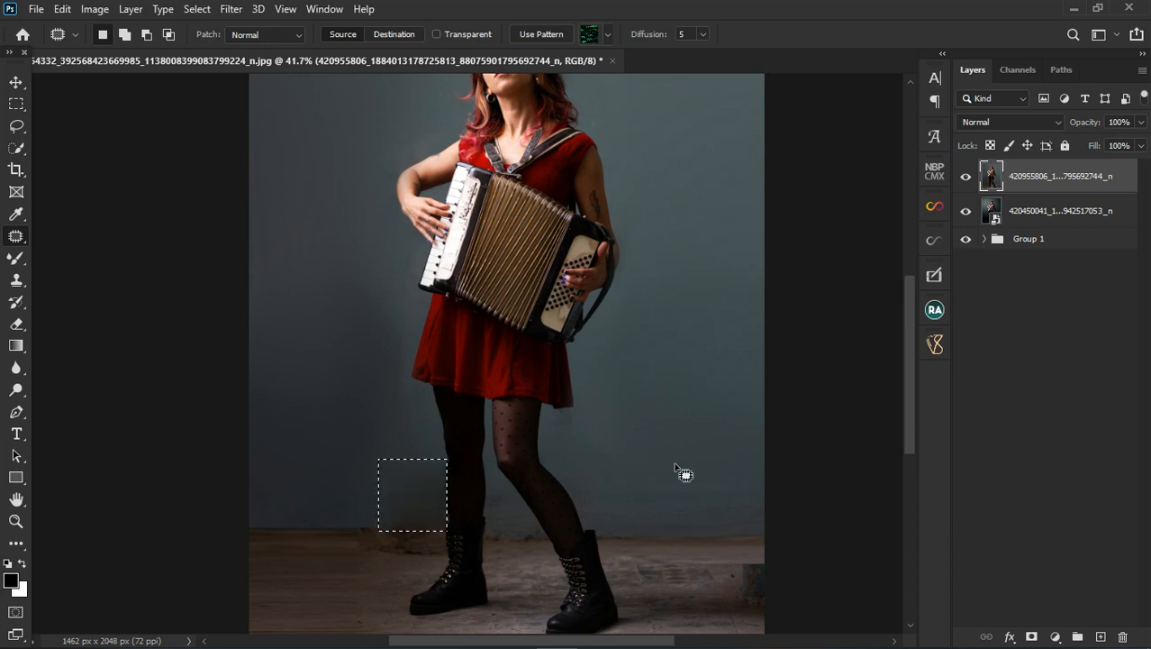
pyautogui.hotkey('ctrl', 'd')
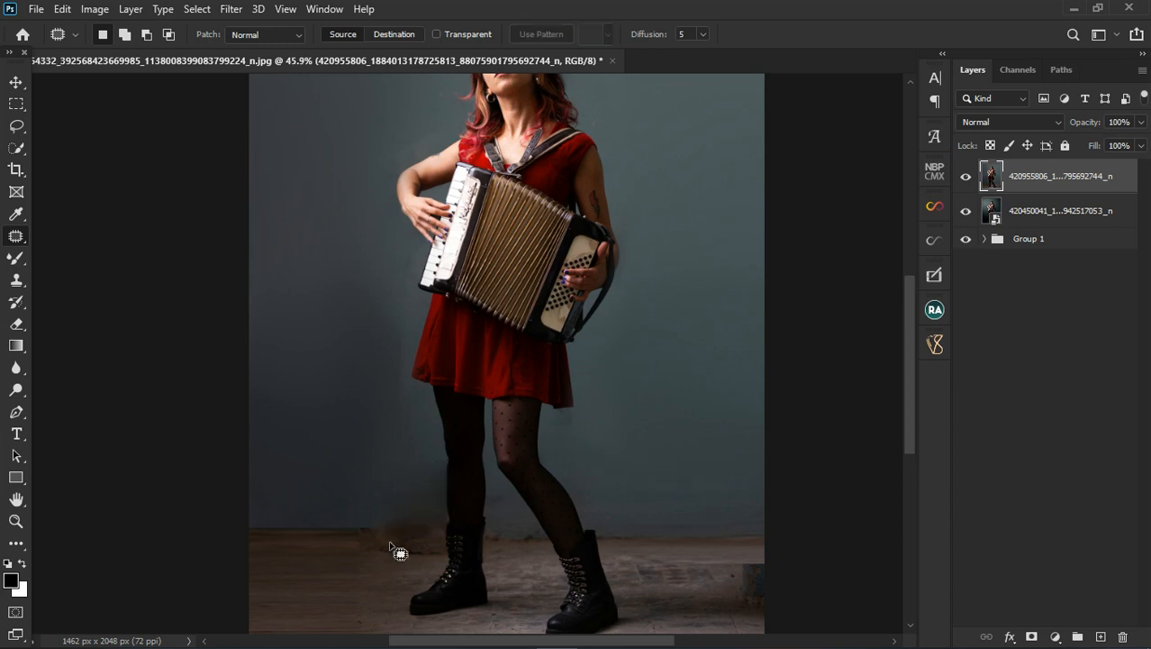
# Step: Lasso the smudged wall area beside the straight leg, following the leg edge and the floor line with a 3 px feather
pyautogui.scroll(2, 398, 548)
pyautogui.scroll(1, 416, 544)
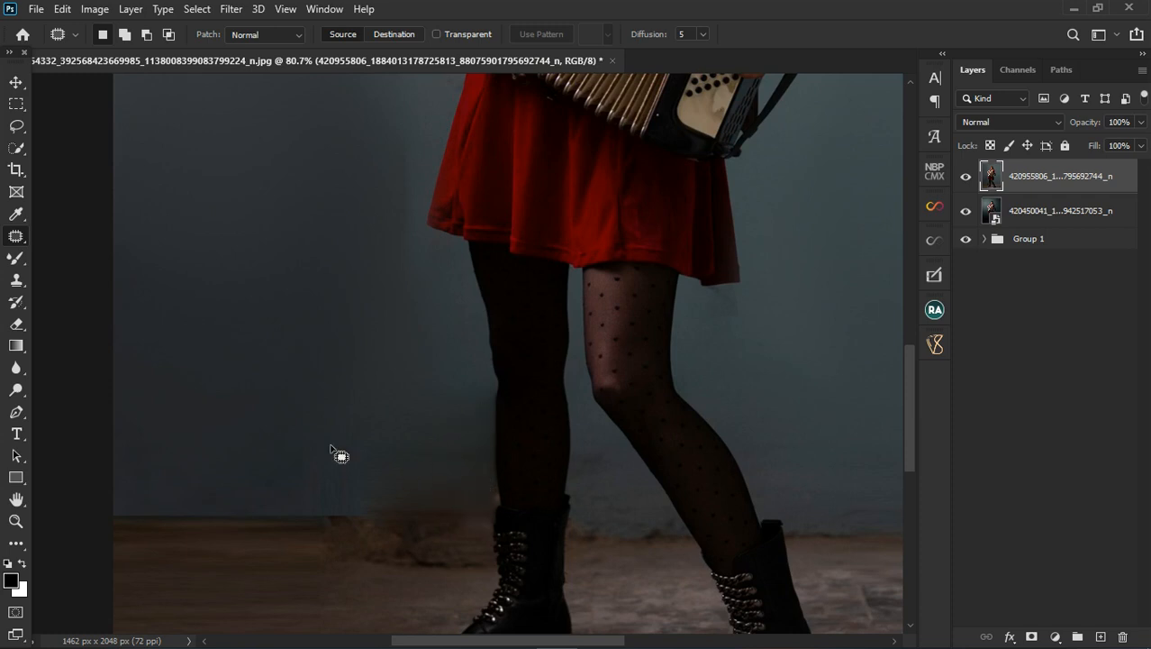
pyautogui.click(13, 129)
pyautogui.rightClick(14, 131)
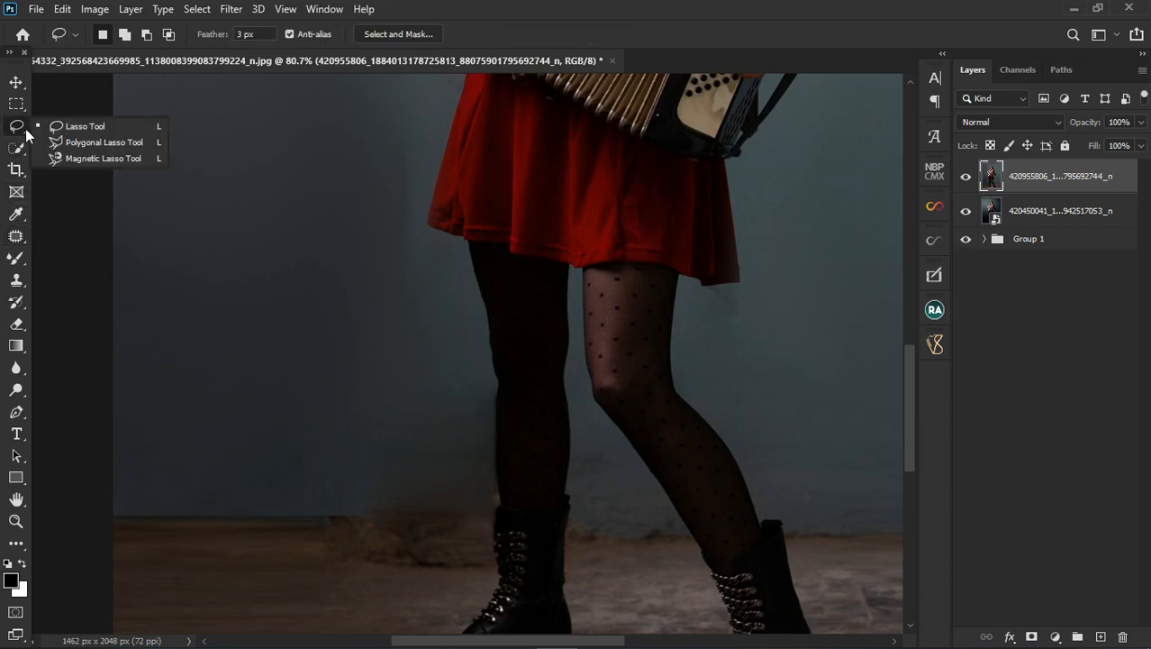
pyautogui.click(63, 127)
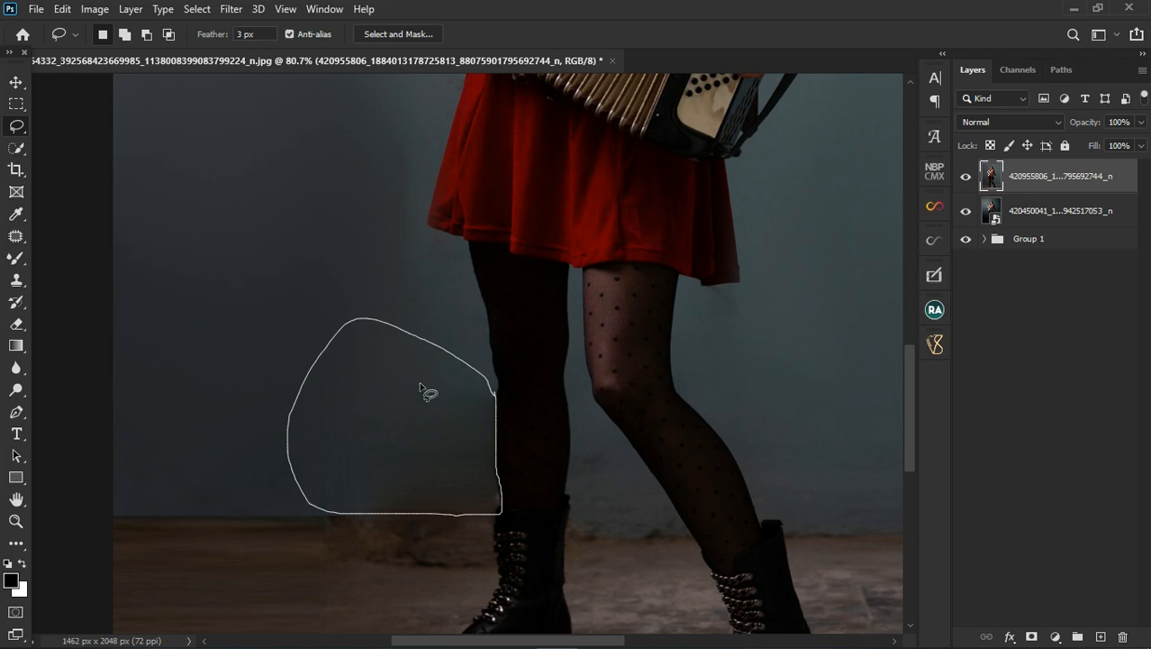
# Step: Sample clean wall above the selection with a 200 px Clone Stamp and paint over the dark smudge beside the leg
pyautogui.click(17, 257)
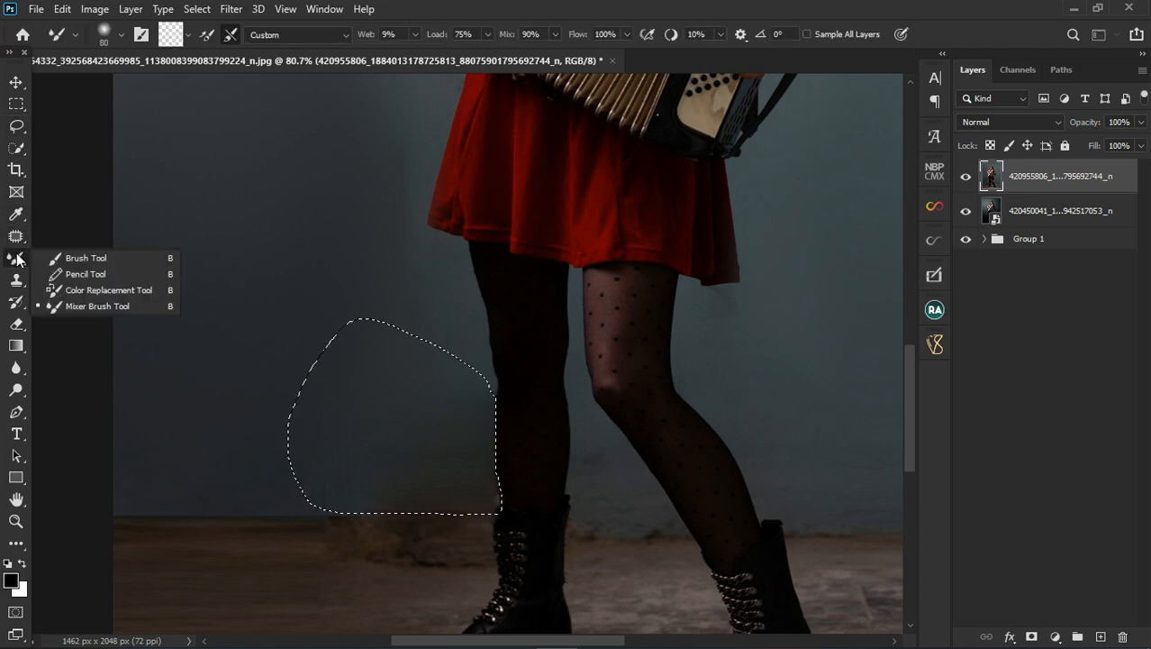
pyautogui.click(16, 281)
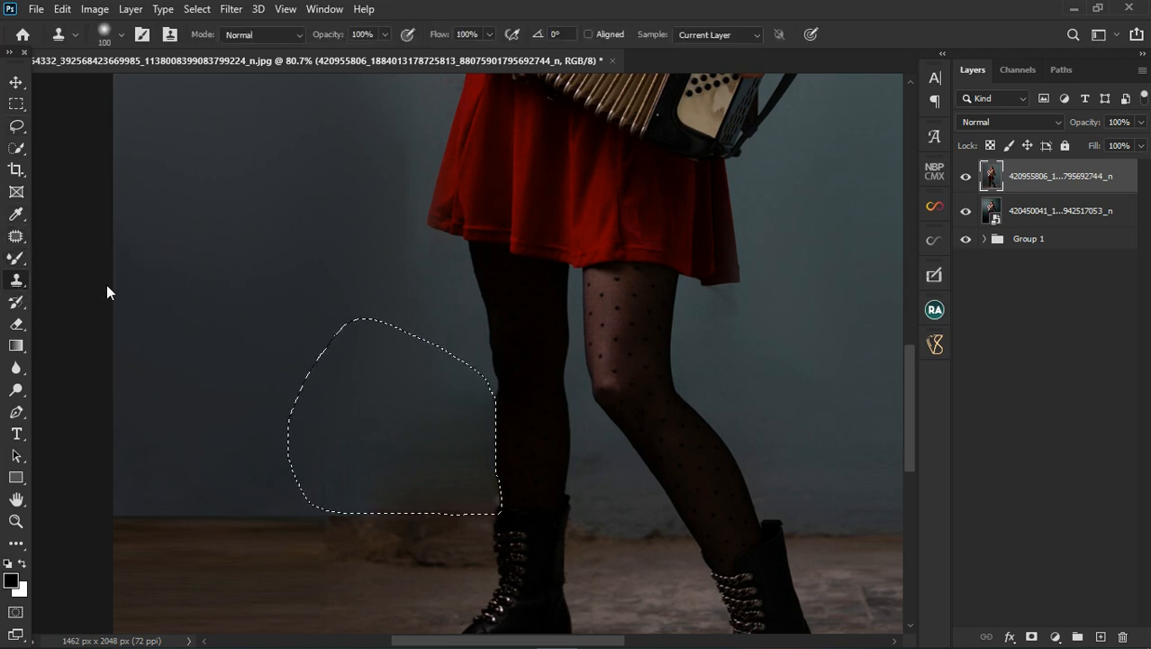
pyautogui.press(']')
pyautogui.press(']')
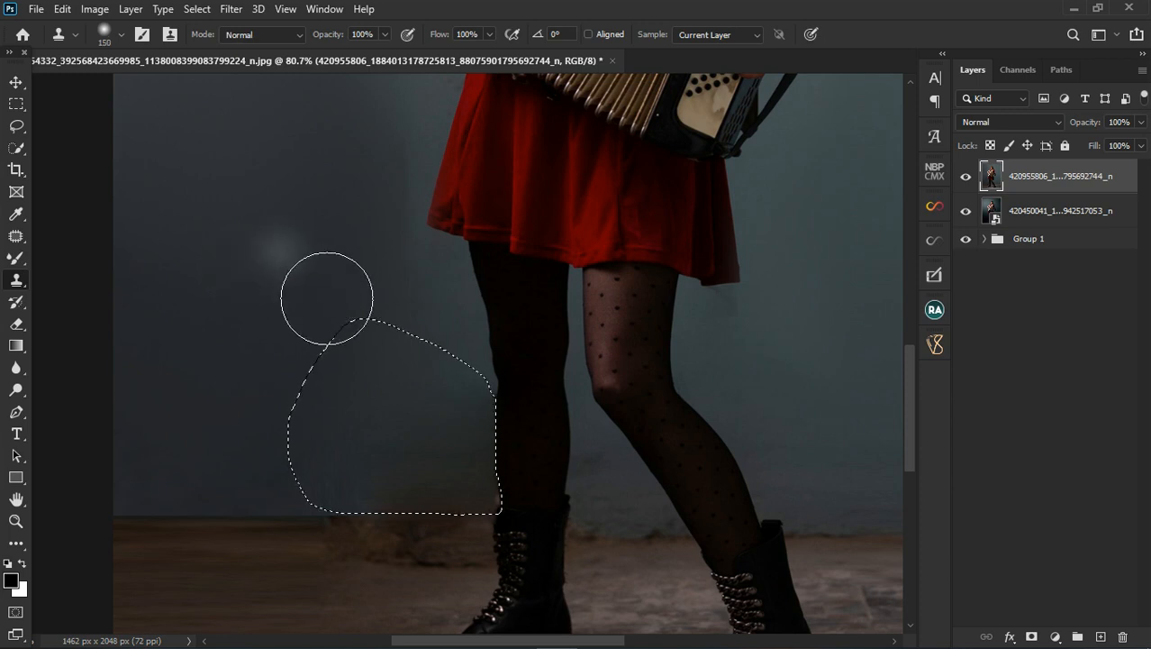
pyautogui.press(']')
pyautogui.press(']')
pyautogui.keyDown('alt'); pyautogui.click(231, 244); pyautogui.keyUp('alt')
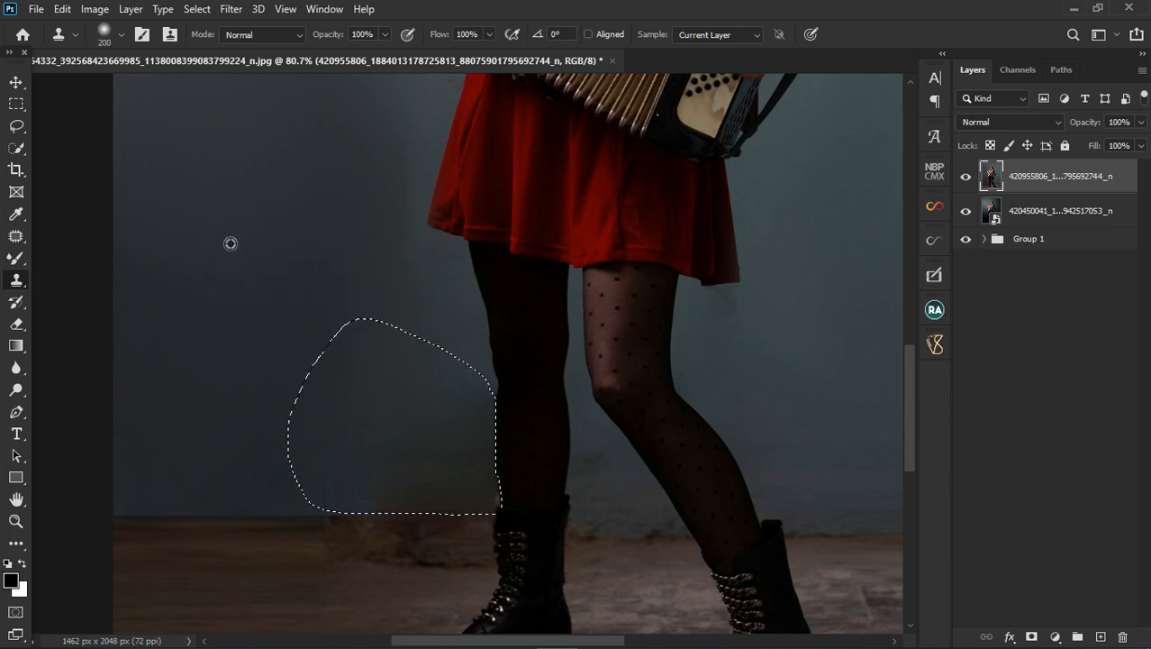
pyautogui.moveTo(437, 431)
pyautogui.mouseDown()
pyautogui.moveTo(452, 468)
pyautogui.moveTo(527, 504)
pyautogui.moveTo(387, 479)
pyautogui.moveTo(462, 500)
pyautogui.moveTo(410, 514)
pyautogui.moveTo(477, 531)
pyautogui.mouseUp()
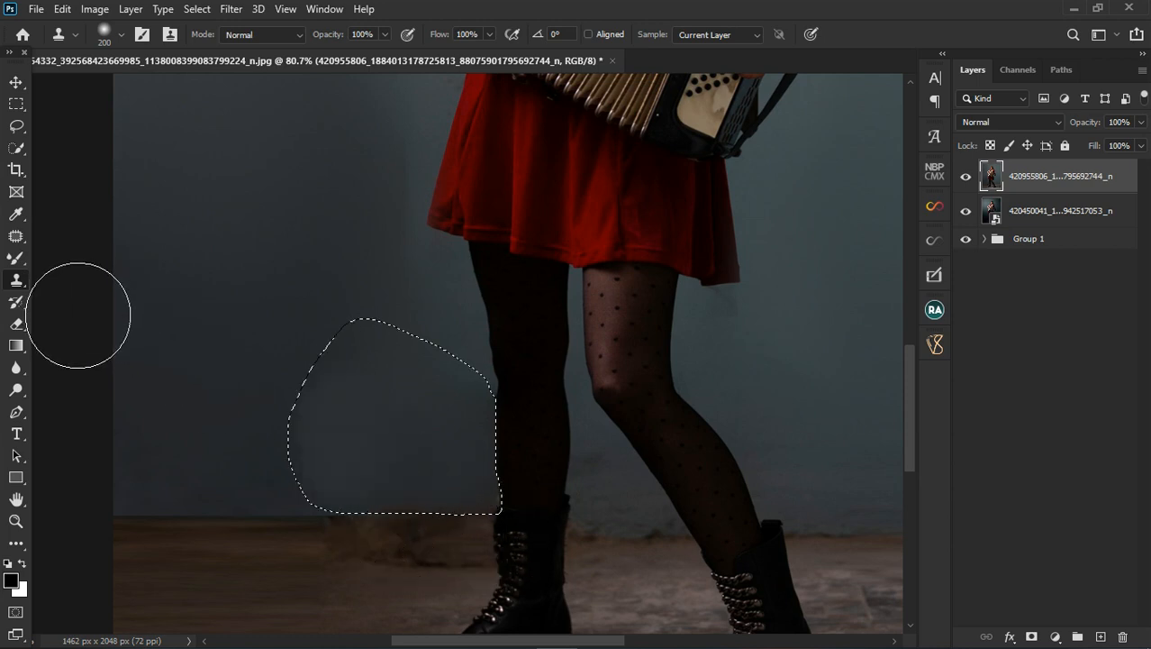
# Step: Blend the cloned wall inside the selection with the Mixer Brush at size 150, and deselect the area
pyautogui.click(17, 259)
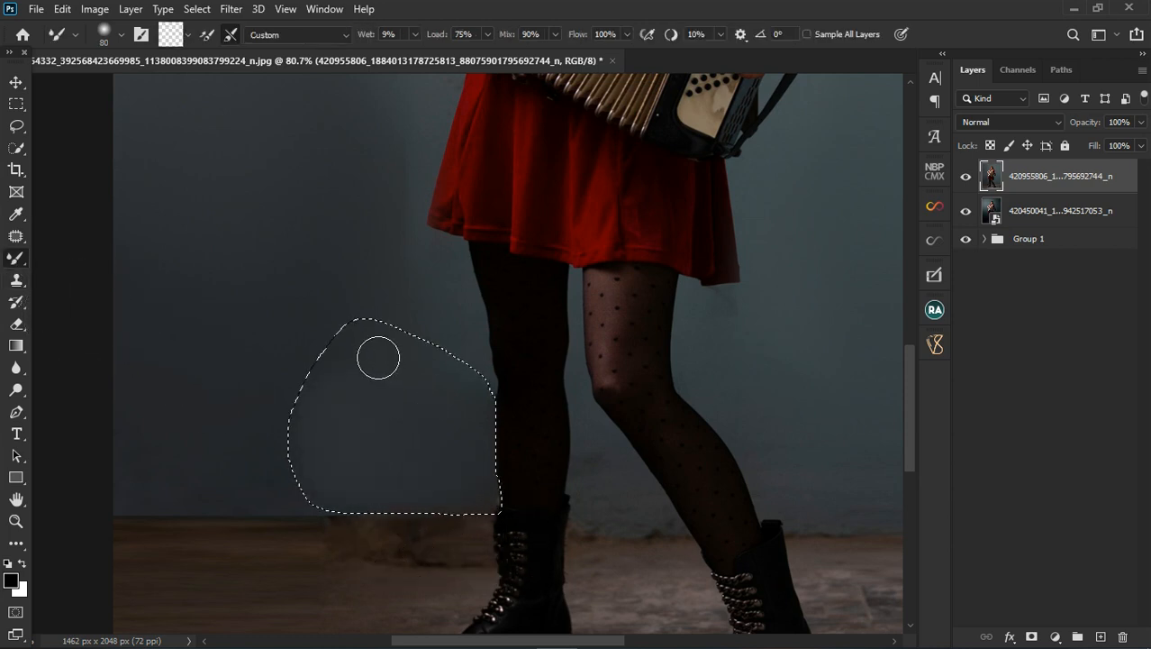
pyautogui.press(']')
pyautogui.press(']')
pyautogui.press(']')
pyautogui.press(']')
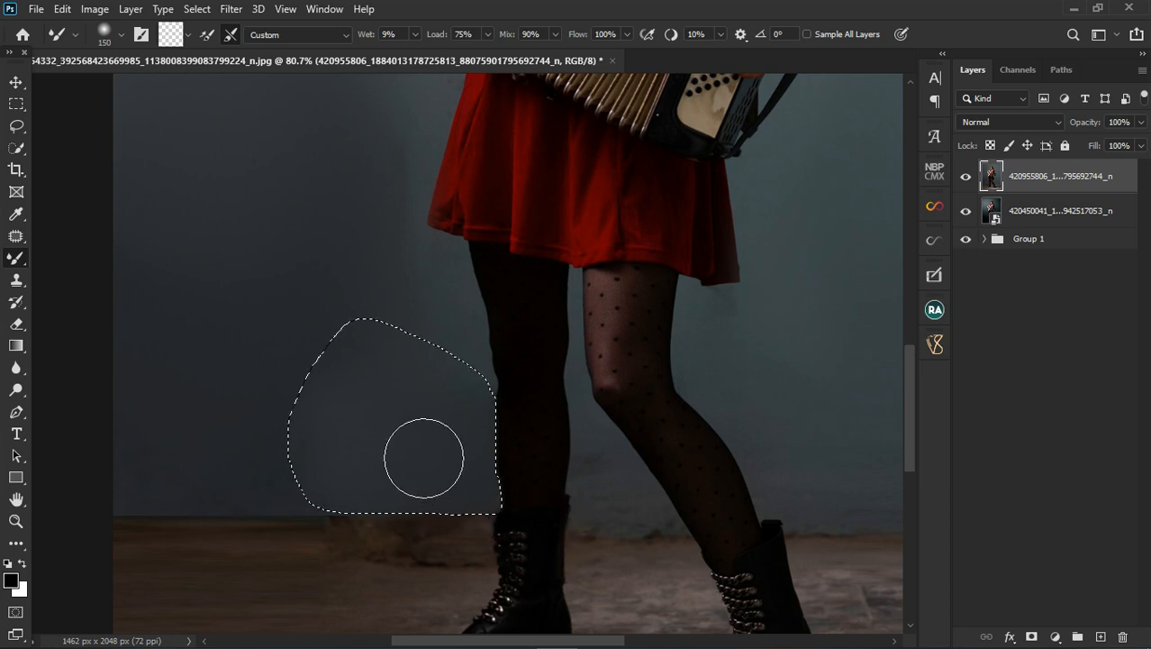
pyautogui.hotkey('ctrl', 'd')
# Step: Lasso the dark floor corner beside the boots, from the wall line down to the bottom edge of the picture
pyautogui.scroll(-3, 423, 455)
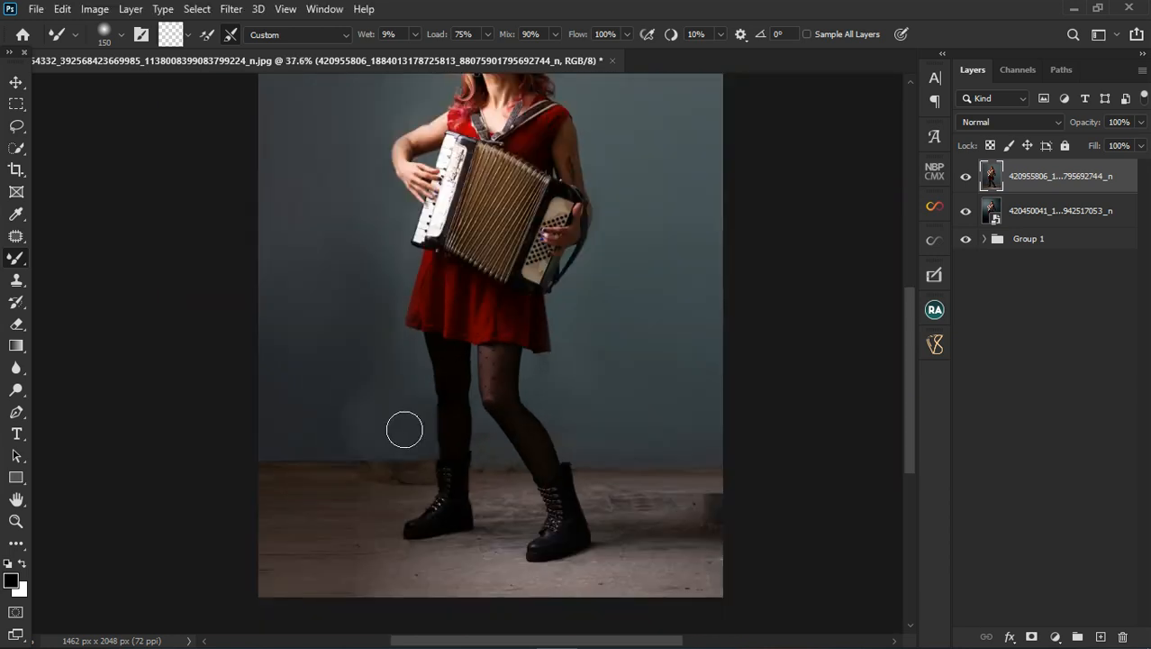
pyautogui.scroll(-1, 371, 450)
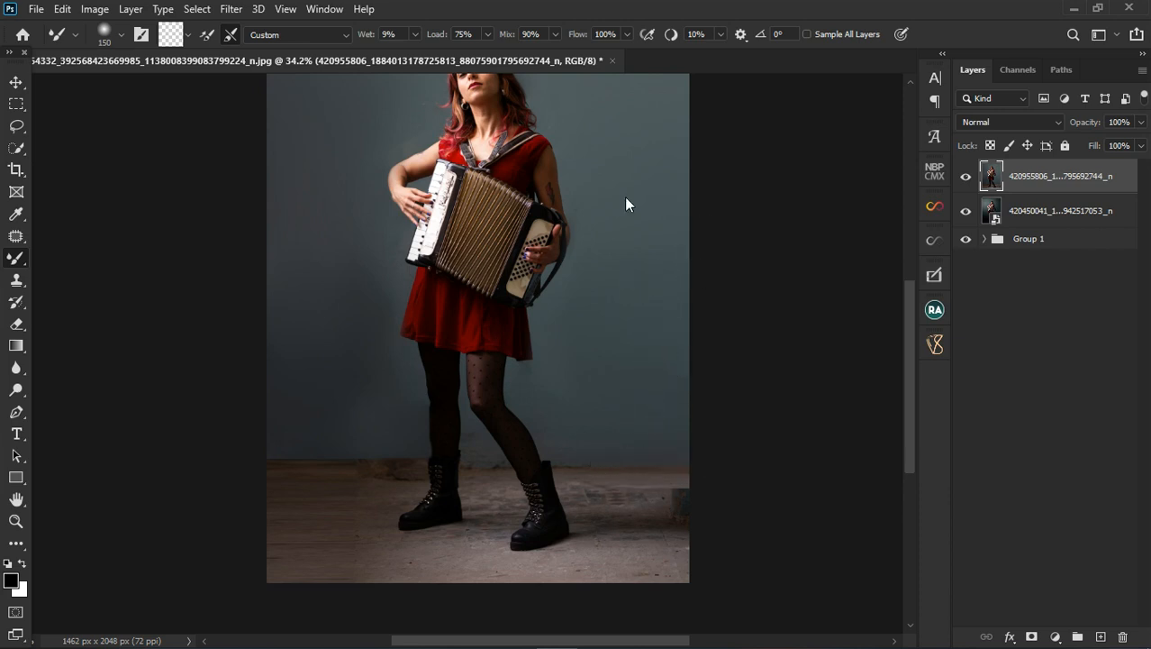
pyautogui.hotkey('ctrl', '-')
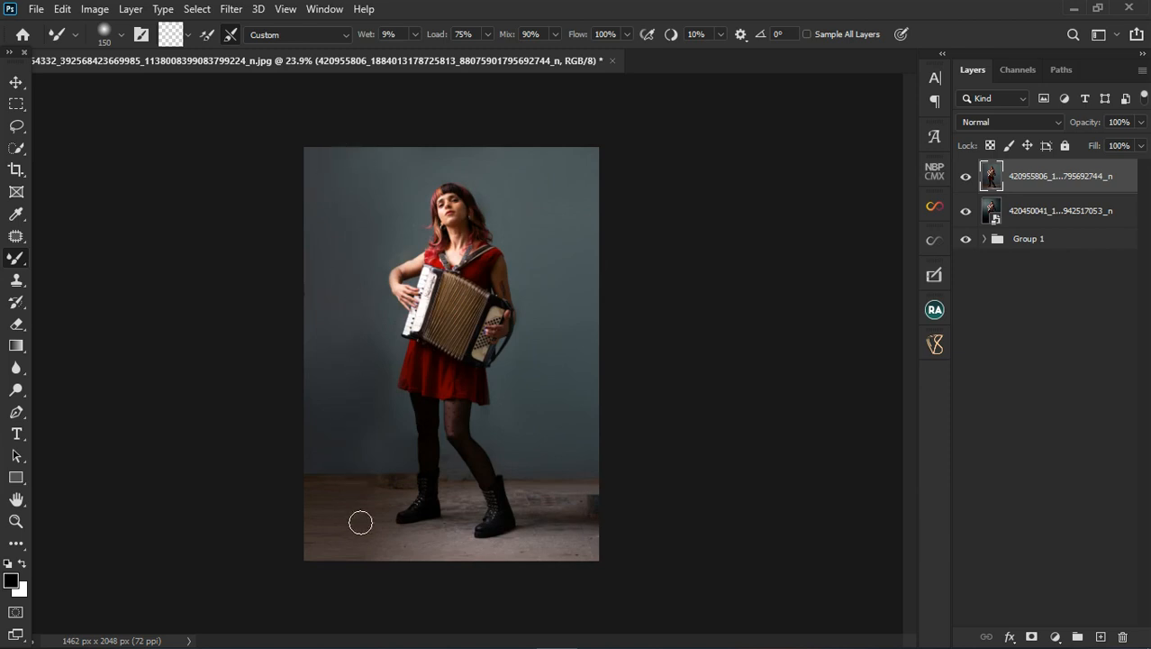
pyautogui.scroll(3, 372, 563)
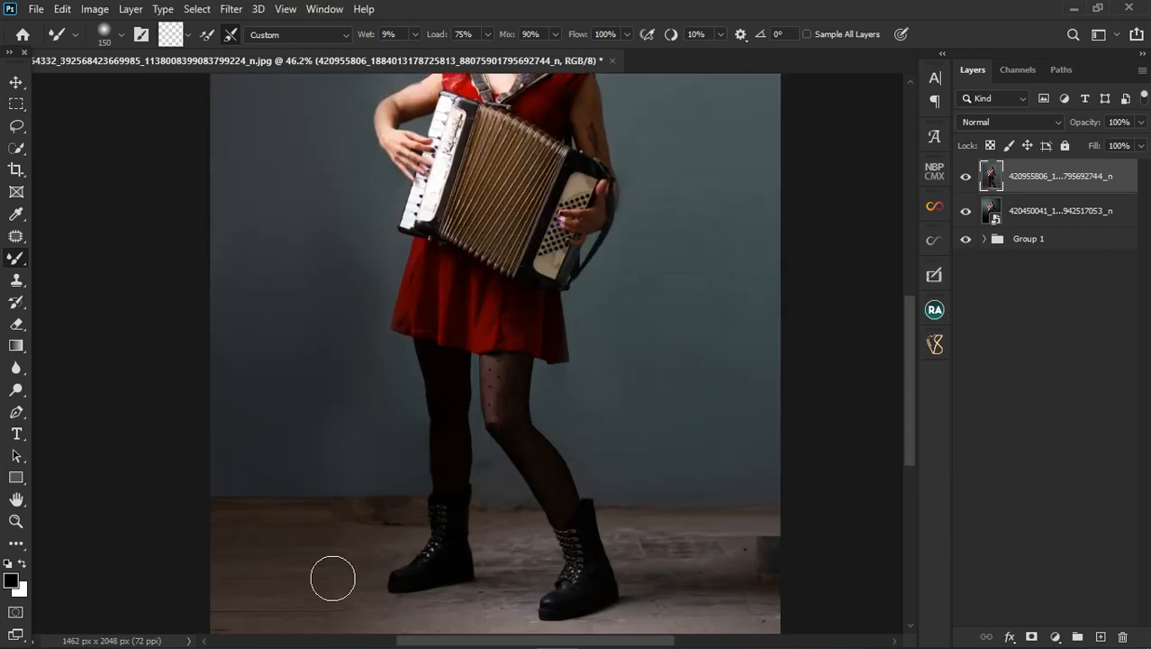
pyautogui.scroll(-1, 326, 541)
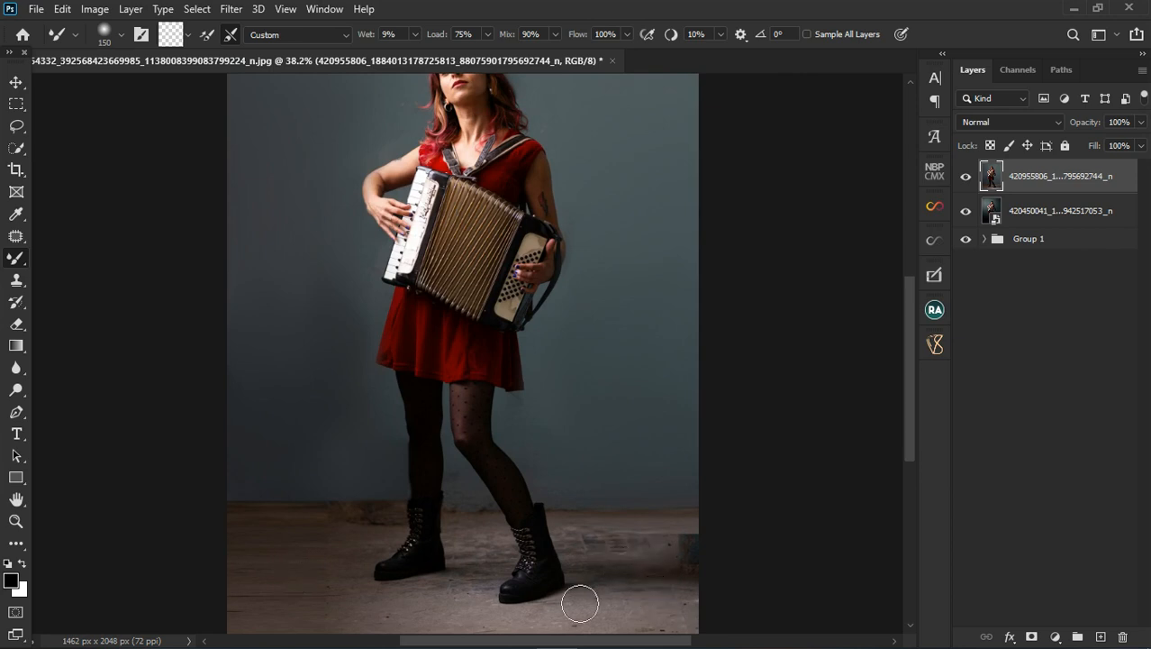
pyautogui.click(14, 131)
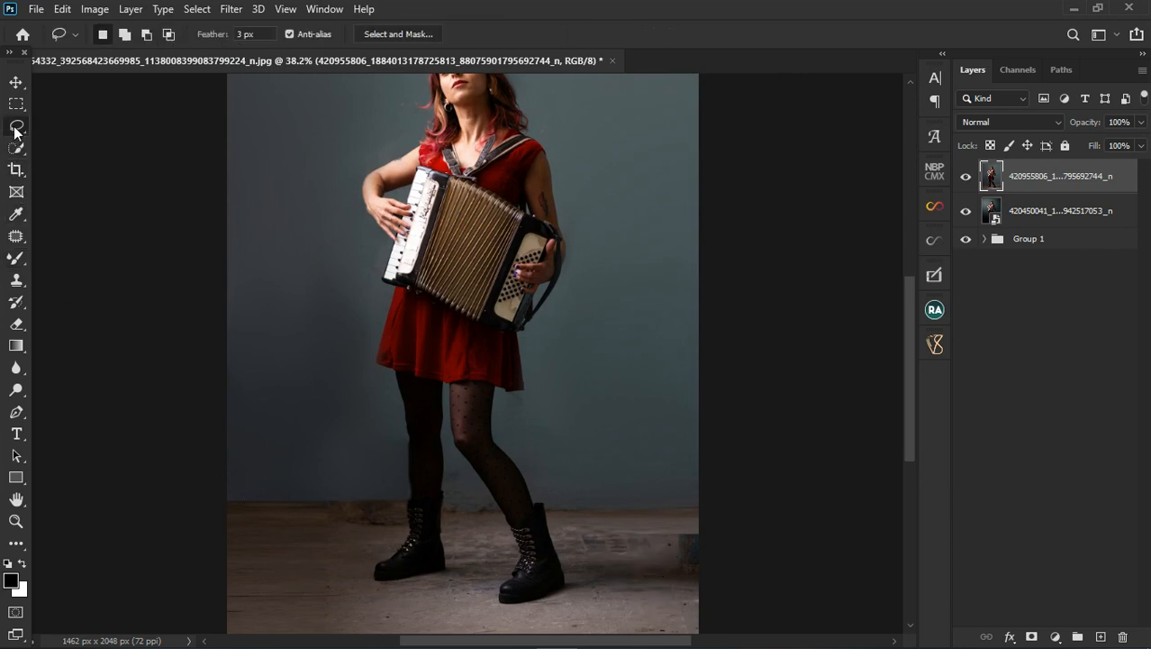
pyautogui.moveTo(302, 506)
pyautogui.mouseDown()
pyautogui.moveTo(338, 514)
pyautogui.moveTo(352, 629)
pyautogui.mouseUp()
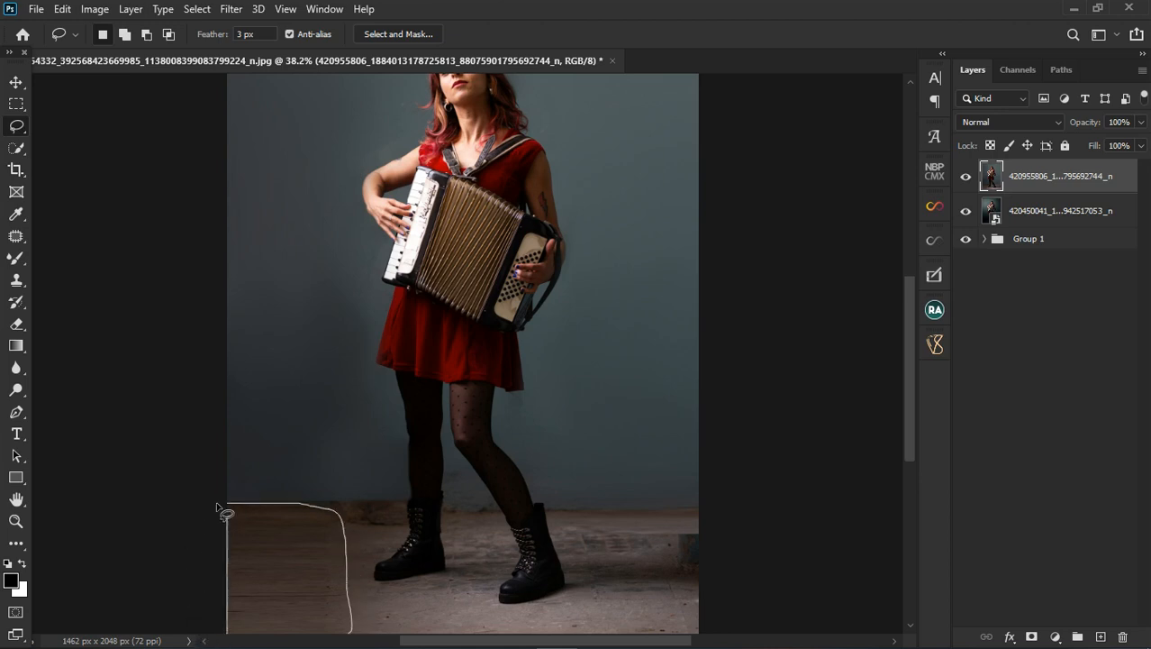
pyautogui.moveTo(217, 503); pyautogui.dragTo(219, 498)
pyautogui.hotkey('ctrl', '0')
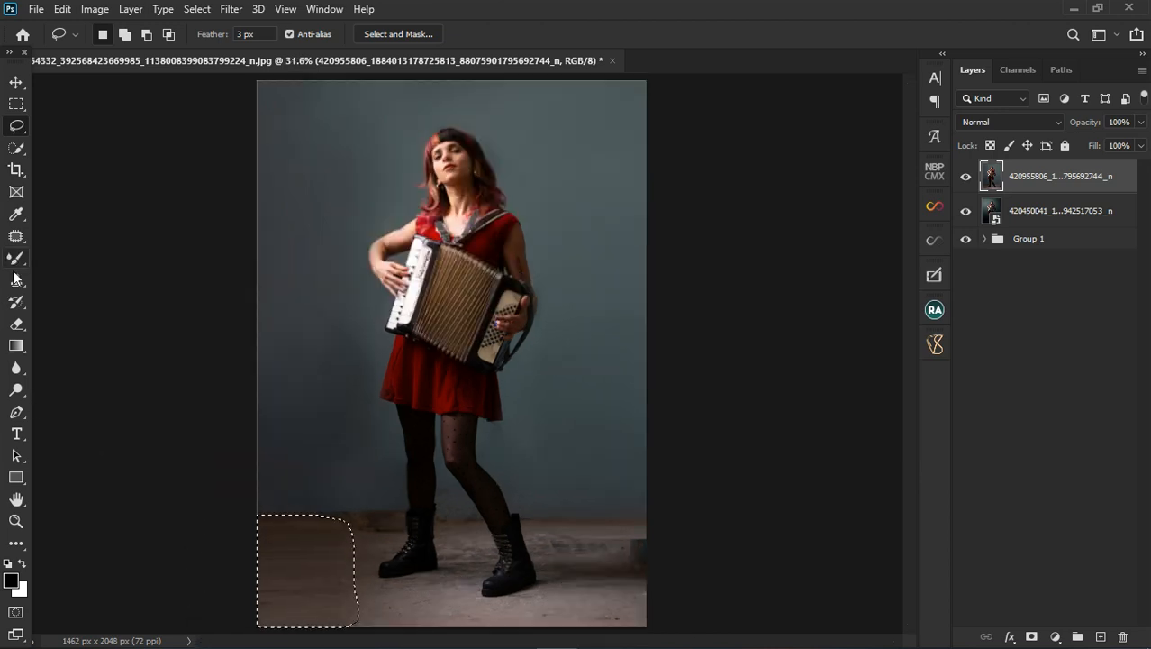
# Step: Clone lighter floor texture over the selected dark floor corner with the Clone Stamp at size 300
pyautogui.click(15, 280)
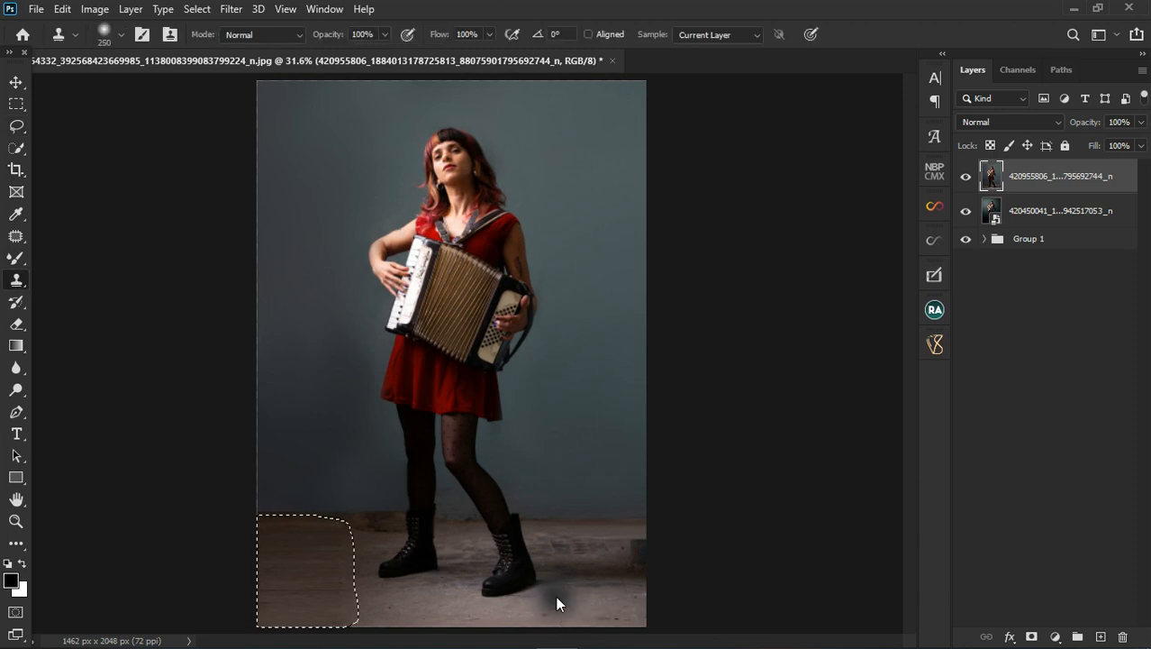
pyautogui.press(']')
pyautogui.moveTo(308, 628)
pyautogui.mouseDown()
pyautogui.moveTo(359, 582)
pyautogui.moveTo(303, 572)
pyautogui.moveTo(303, 586)
pyautogui.moveTo(368, 613)
pyautogui.moveTo(326, 622)
pyautogui.moveTo(329, 638)
pyautogui.moveTo(289, 622)
pyautogui.moveTo(387, 627)
pyautogui.mouseUp()
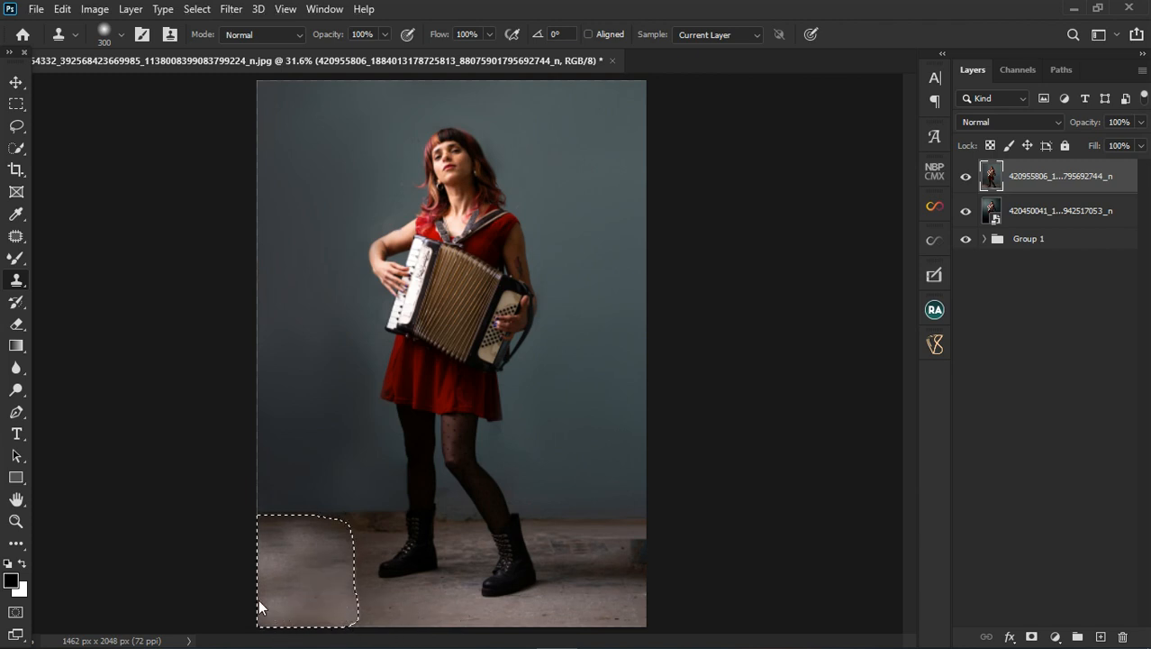
# Step: Clone more floor texture sampled near the boots over the selected floor corner with the 300 px Clone Stamp
pyautogui.moveTo(286, 627); pyautogui.dragTo(309, 648)
pyautogui.keyDown('alt'); pyautogui.click(426, 614); pyautogui.keyUp('alt')
pyautogui.moveTo(360, 606)
pyautogui.mouseDown()
pyautogui.moveTo(357, 587)
pyautogui.moveTo(270, 597)
pyautogui.moveTo(353, 598)
pyautogui.mouseUp()
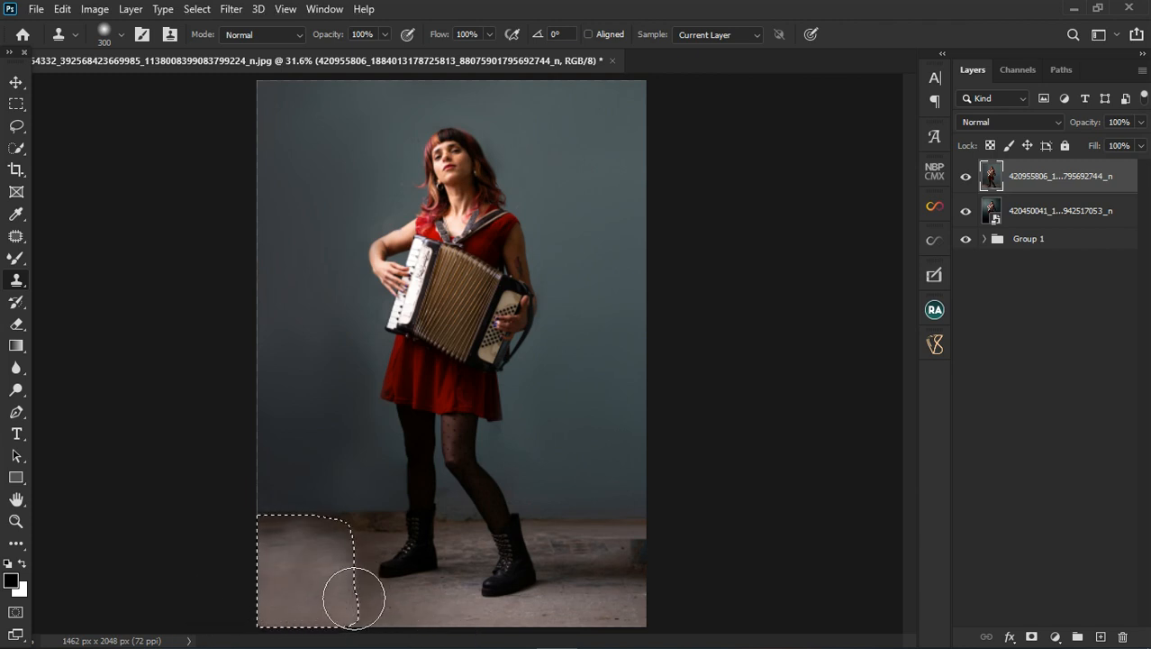
pyautogui.moveTo(274, 595)
pyautogui.mouseDown()
pyautogui.moveTo(250, 574)
pyautogui.moveTo(294, 603)
pyautogui.mouseUp()
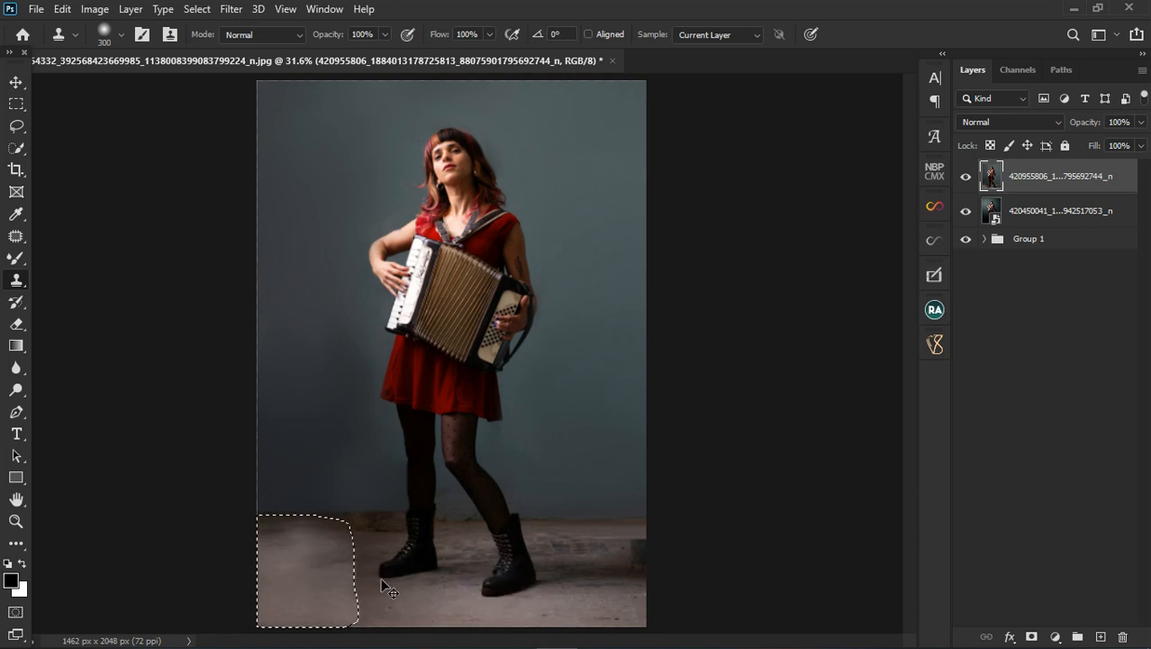
# Step: Undo the light clone strokes over the selected floor corner
pyautogui.hotkey('ctrl', 'z')
pyautogui.hotkey('ctrl', 'z')
pyautogui.hotkey('ctrl', 'z')
pyautogui.hotkey('ctrl', 'z')
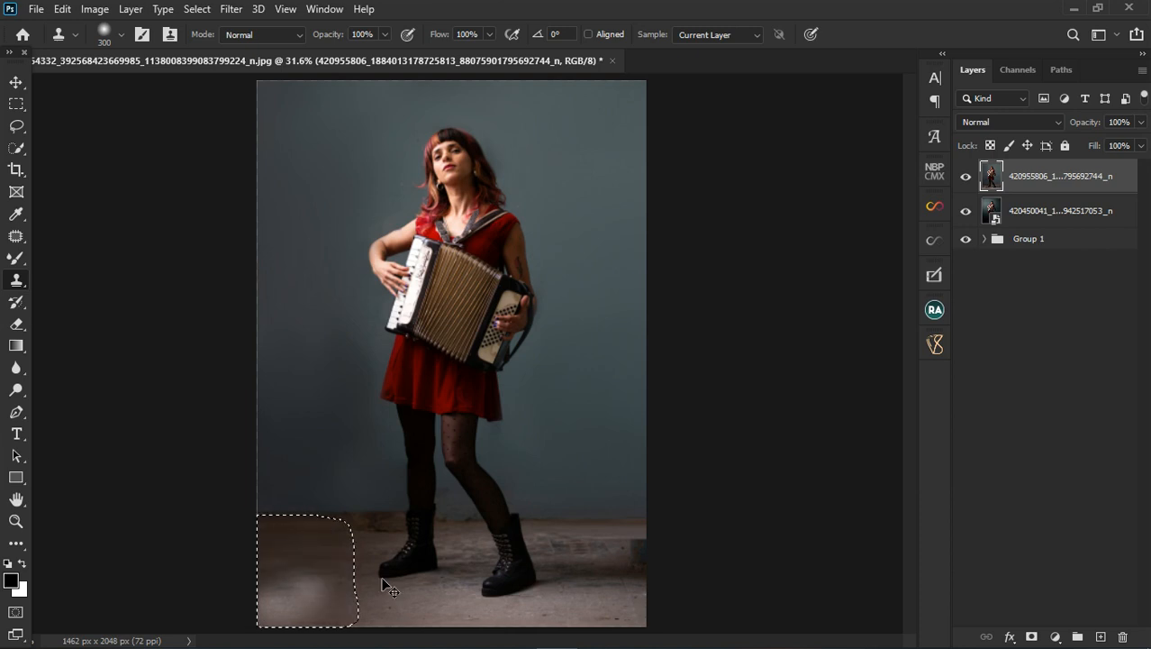
pyautogui.hotkey('ctrl', 'z')
pyautogui.hotkey('ctrl', 'z')
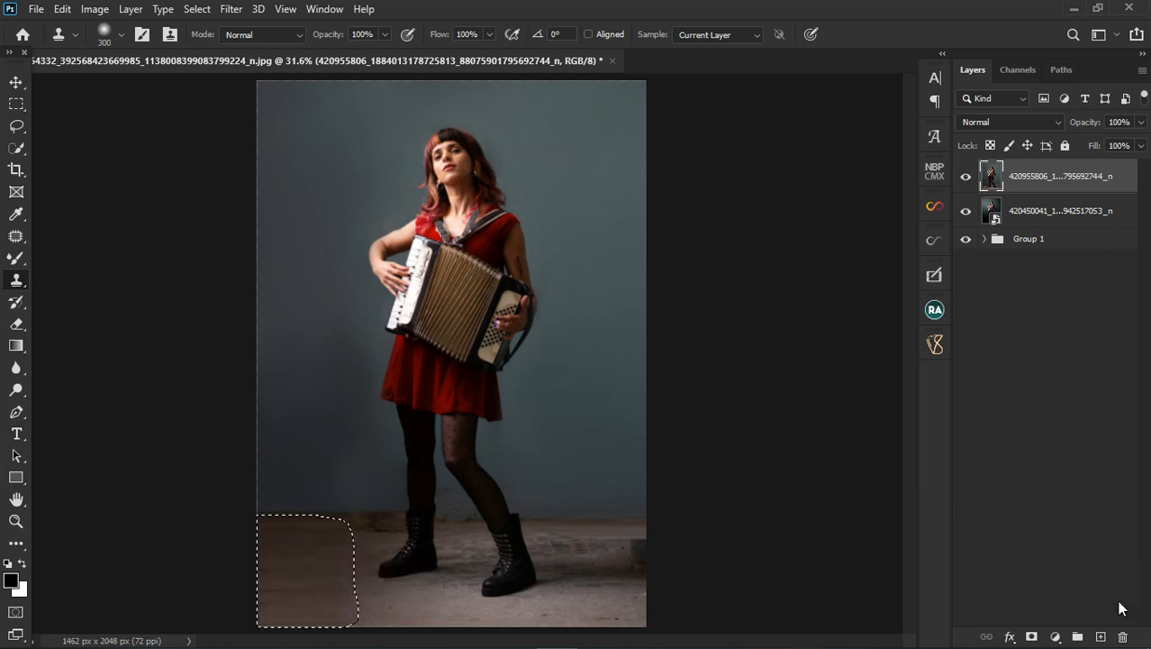
# Step: Deselect the floor corner and add a new empty layer above the retouched photo
pyautogui.hotkey('ctrl', 'd')
pyautogui.click(1101, 636)
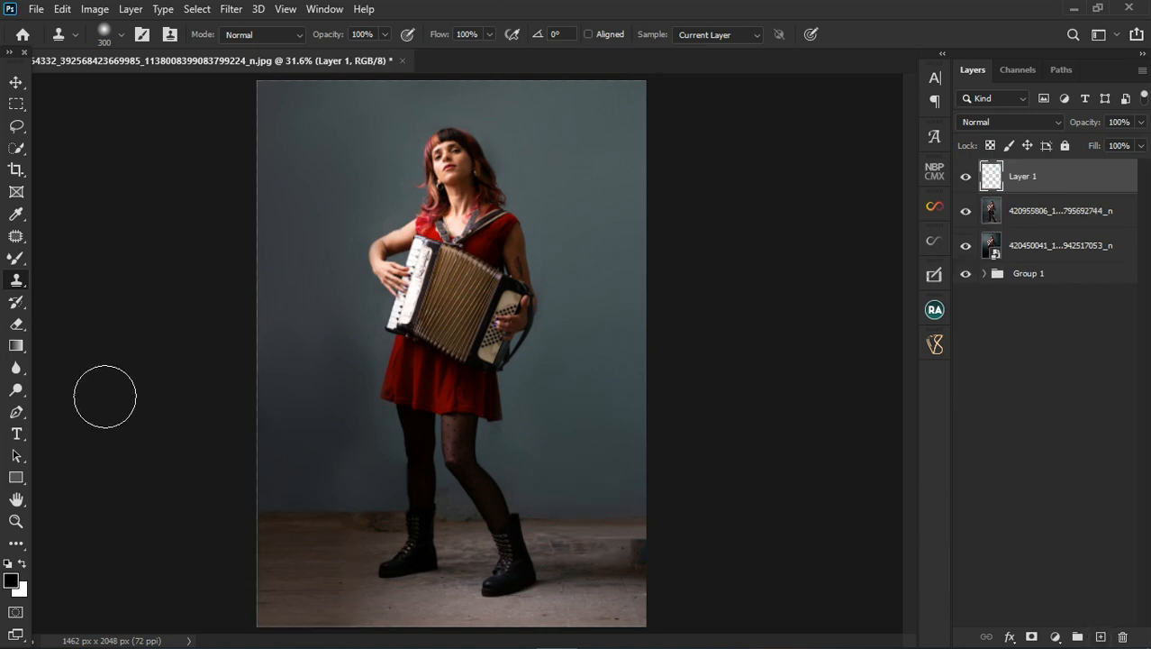
# Step: Lasso the dark floor corner beside the boots, from the wall line down to the picture's bottom edge
pyautogui.click(16, 124)
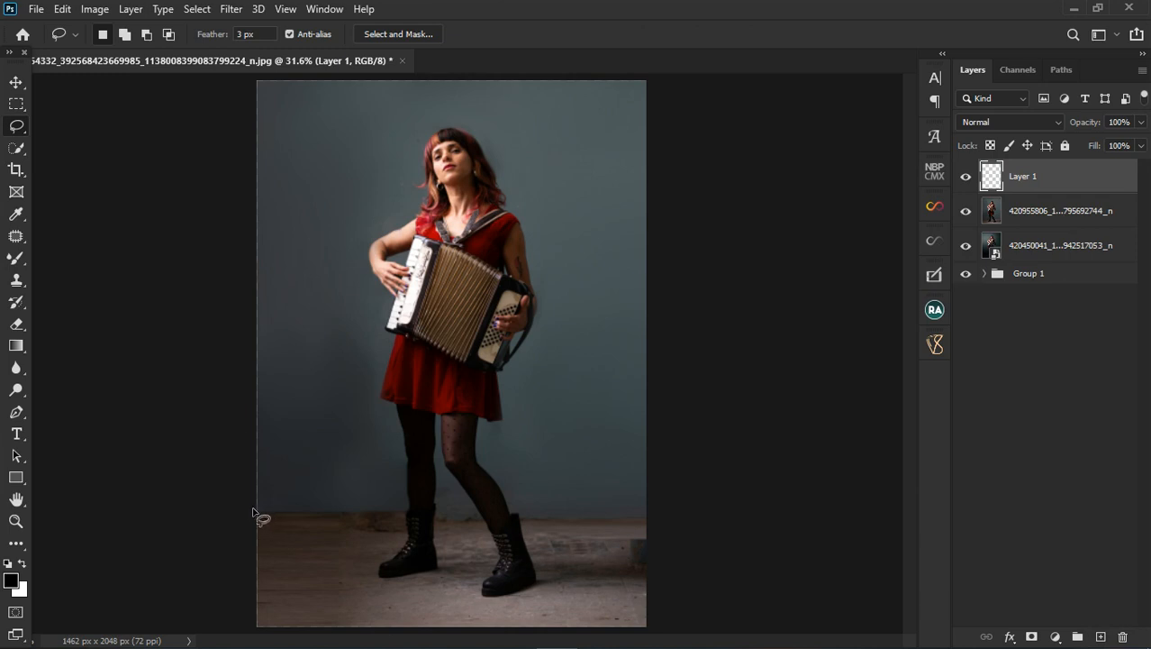
pyautogui.moveTo(281, 512)
pyautogui.mouseDown()
pyautogui.moveTo(325, 509)
pyautogui.moveTo(357, 532)
pyautogui.mouseUp()
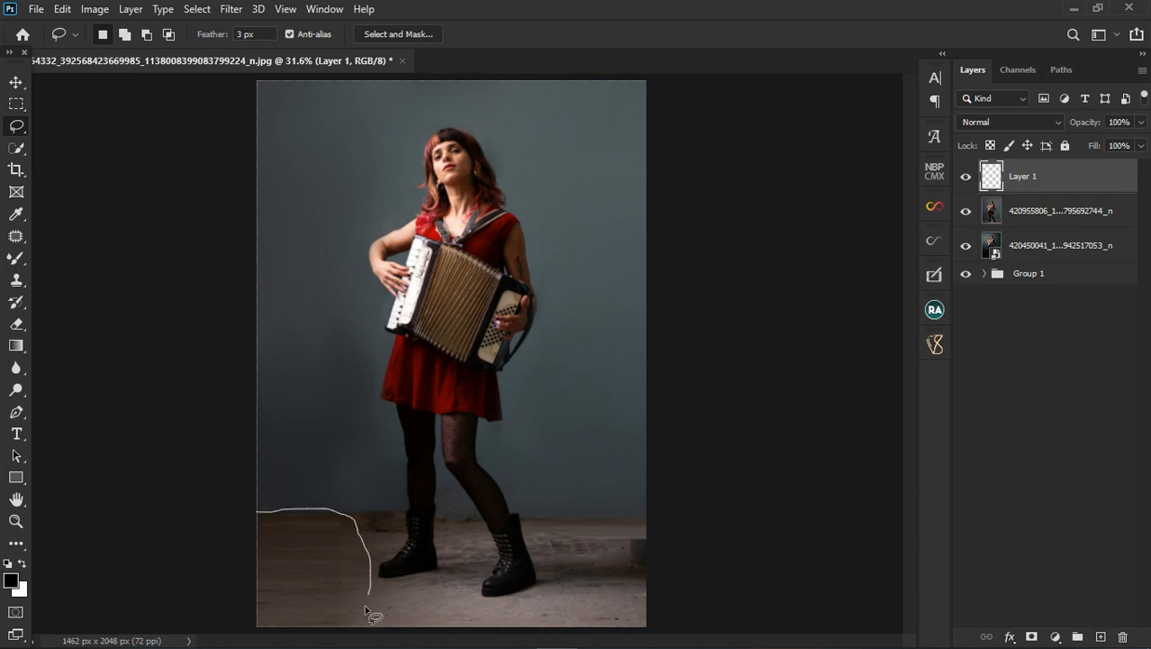
pyautogui.moveTo(365, 607)
pyautogui.mouseDown()
pyautogui.moveTo(320, 622)
pyautogui.moveTo(258, 593)
pyautogui.mouseUp()
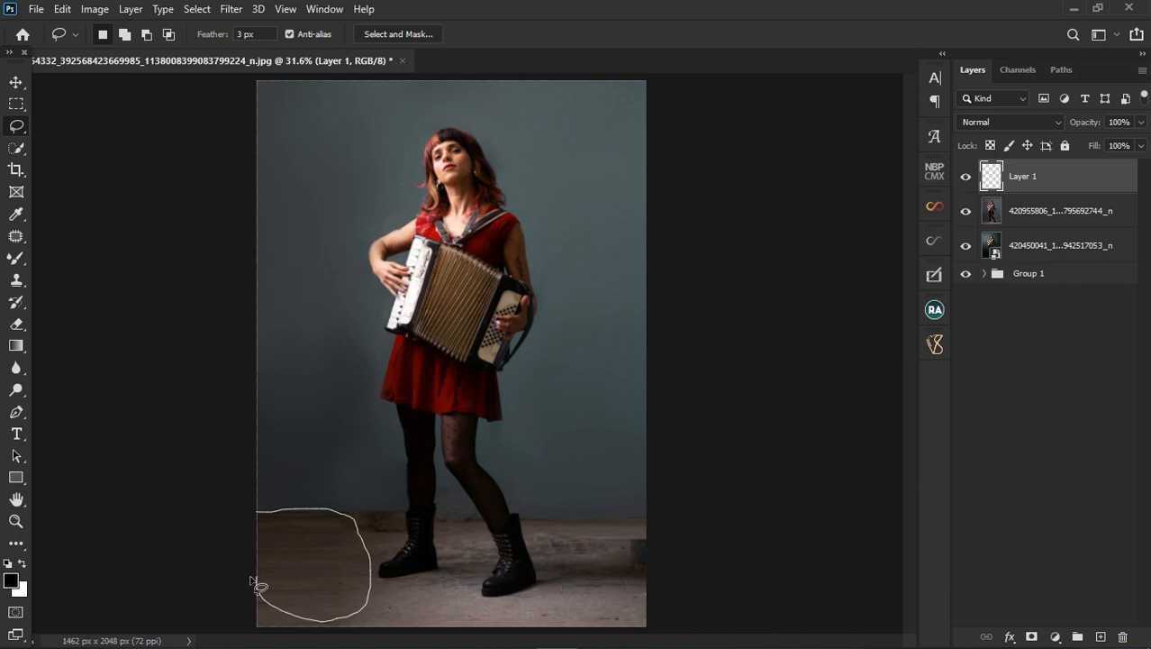
pyautogui.moveTo(252, 574); pyautogui.dragTo(252, 522)
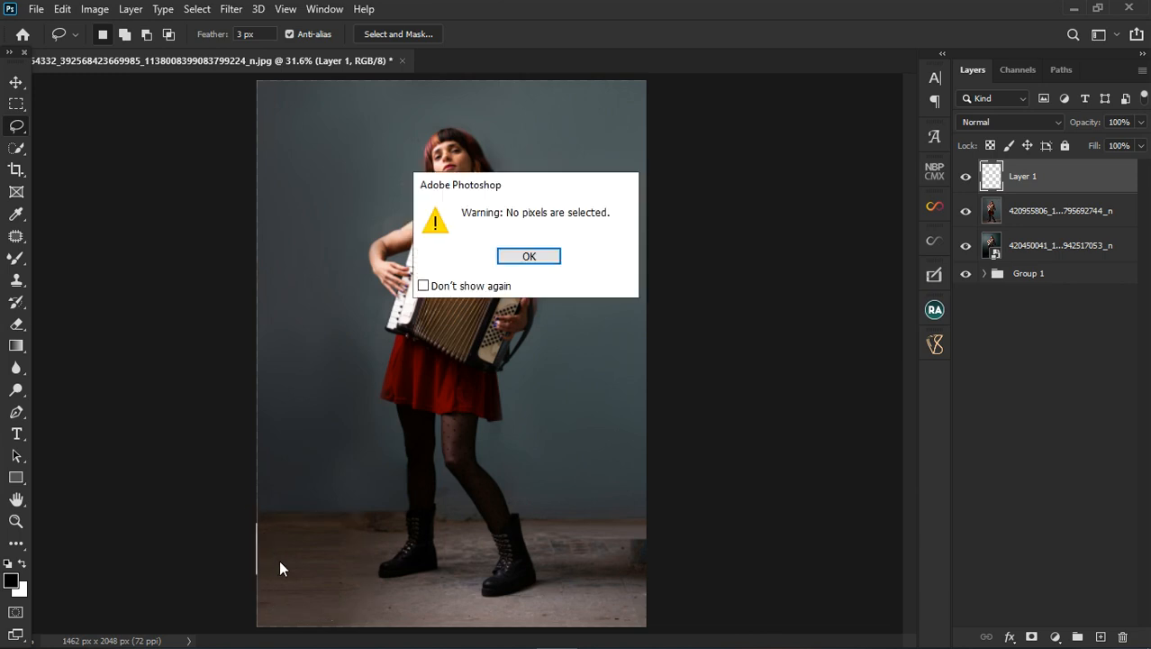
pyautogui.click(529, 256)
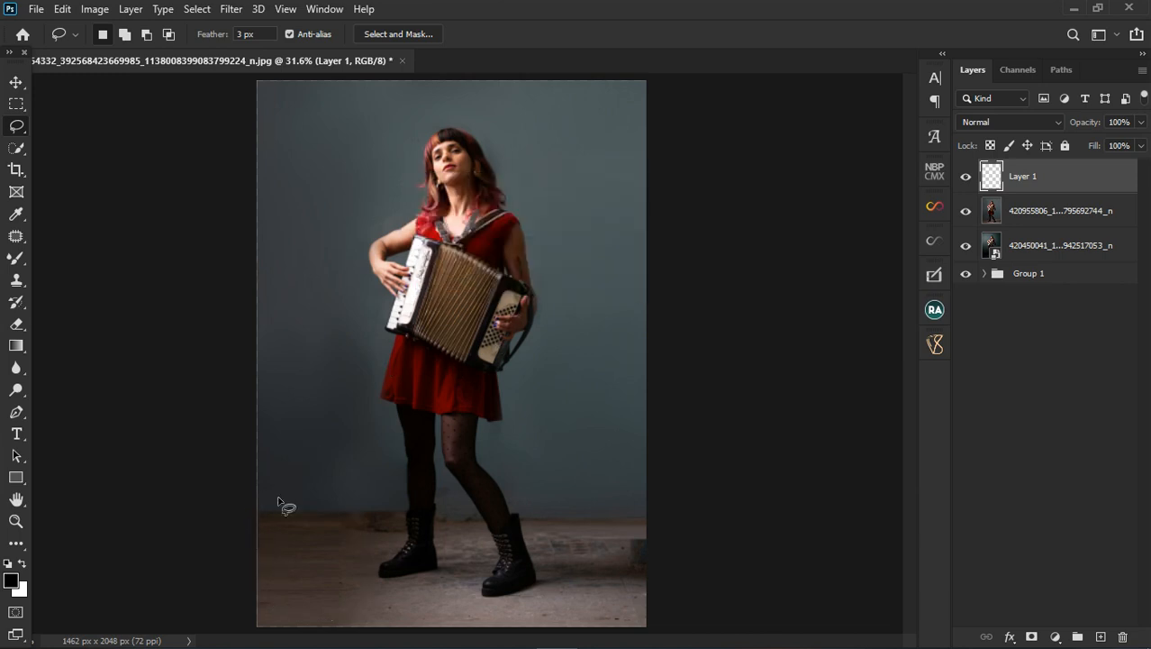
pyautogui.moveTo(322, 511)
pyautogui.mouseDown()
pyautogui.moveTo(387, 619)
pyautogui.moveTo(357, 631)
pyautogui.moveTo(237, 625)
pyautogui.moveTo(219, 582)
pyautogui.moveTo(224, 507)
pyautogui.mouseUp()
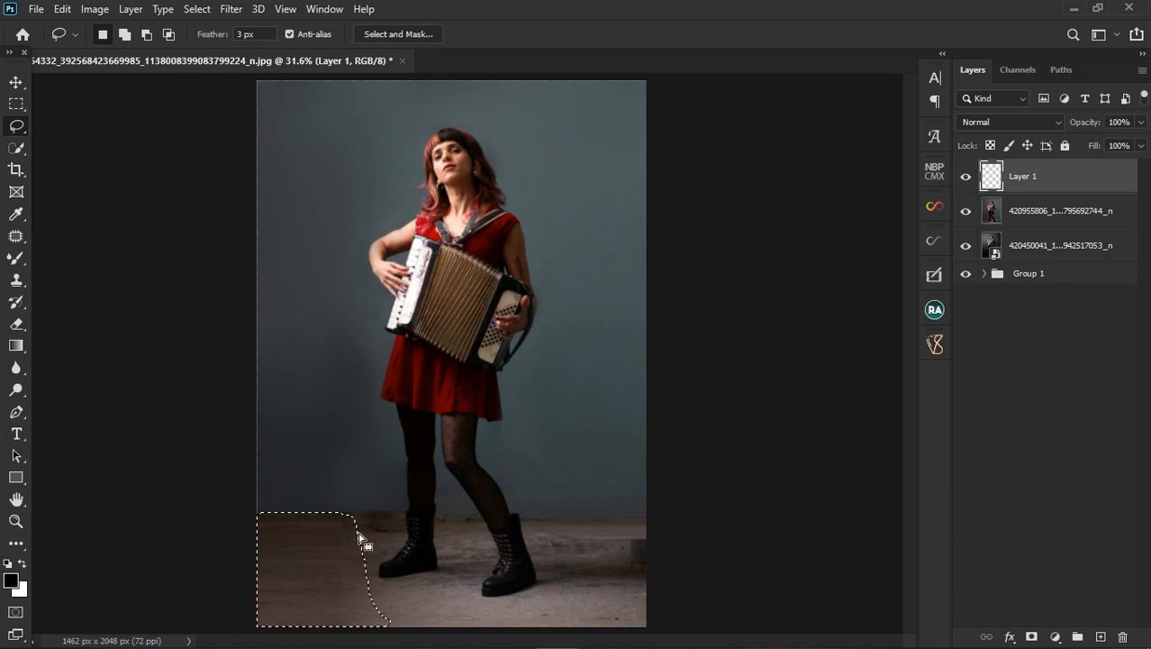
# Step: With the Clone Stamp sampling Current & Below, paint lighter floor texture over the selected corner on the new layer, and deselect
pyautogui.click(16, 280)
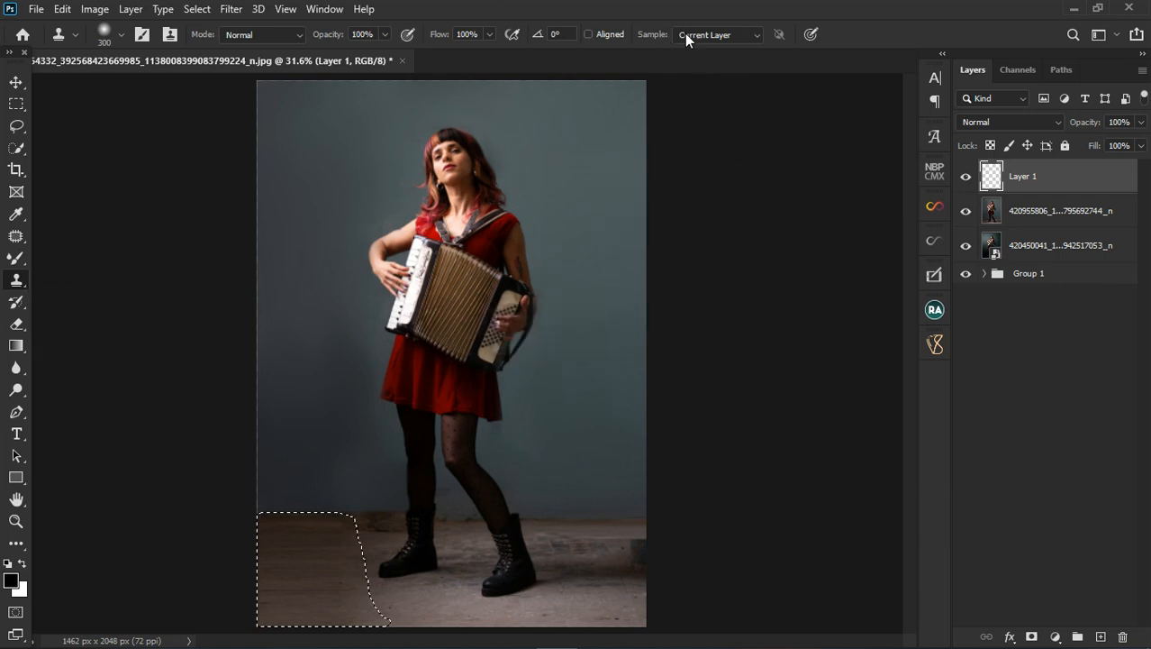
pyautogui.click(756, 35)
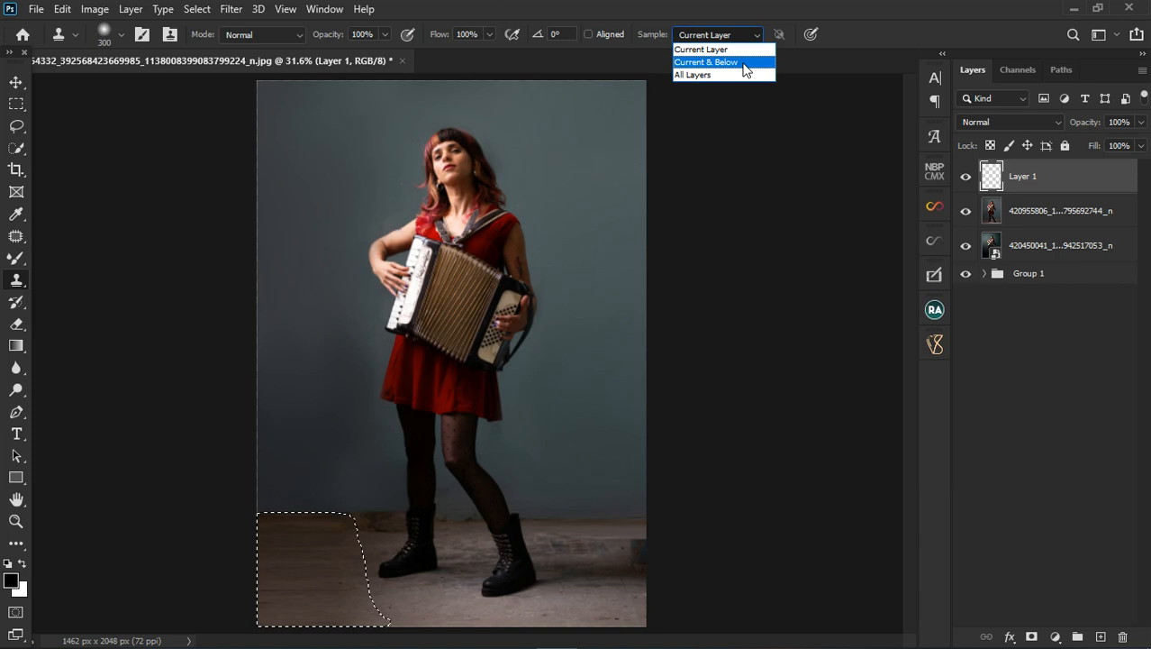
pyautogui.click(745, 63)
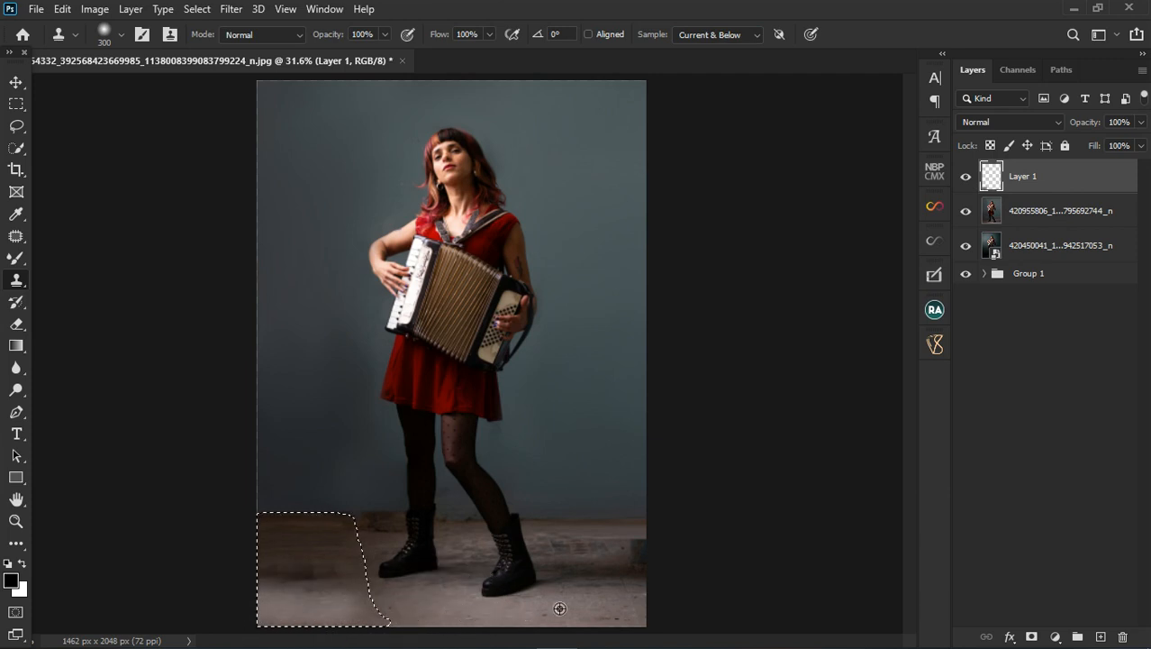
pyautogui.moveTo(302, 553)
pyautogui.mouseDown()
pyautogui.moveTo(245, 563)
pyautogui.moveTo(279, 560)
pyautogui.mouseUp()
pyautogui.moveTo(335, 598)
pyautogui.mouseDown()
pyautogui.moveTo(288, 543)
pyautogui.moveTo(301, 544)
pyautogui.moveTo(309, 619)
pyautogui.moveTo(298, 584)
pyautogui.moveTo(311, 596)
pyautogui.moveTo(278, 608)
pyautogui.mouseUp()
pyautogui.keyDown('alt'); pyautogui.click(449, 610); pyautogui.keyUp('alt')
pyautogui.moveTo(375, 634)
pyautogui.mouseDown()
pyautogui.moveTo(358, 617)
pyautogui.moveTo(373, 617)
pyautogui.mouseUp()
pyautogui.click(344, 589)
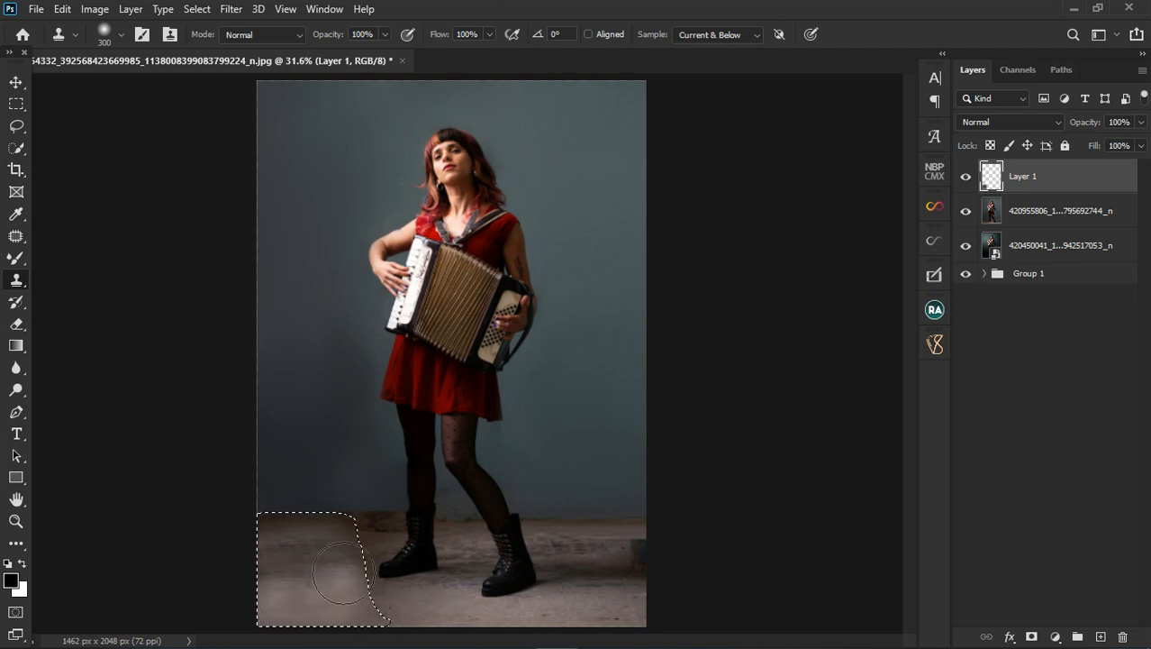
pyautogui.click(345, 569)
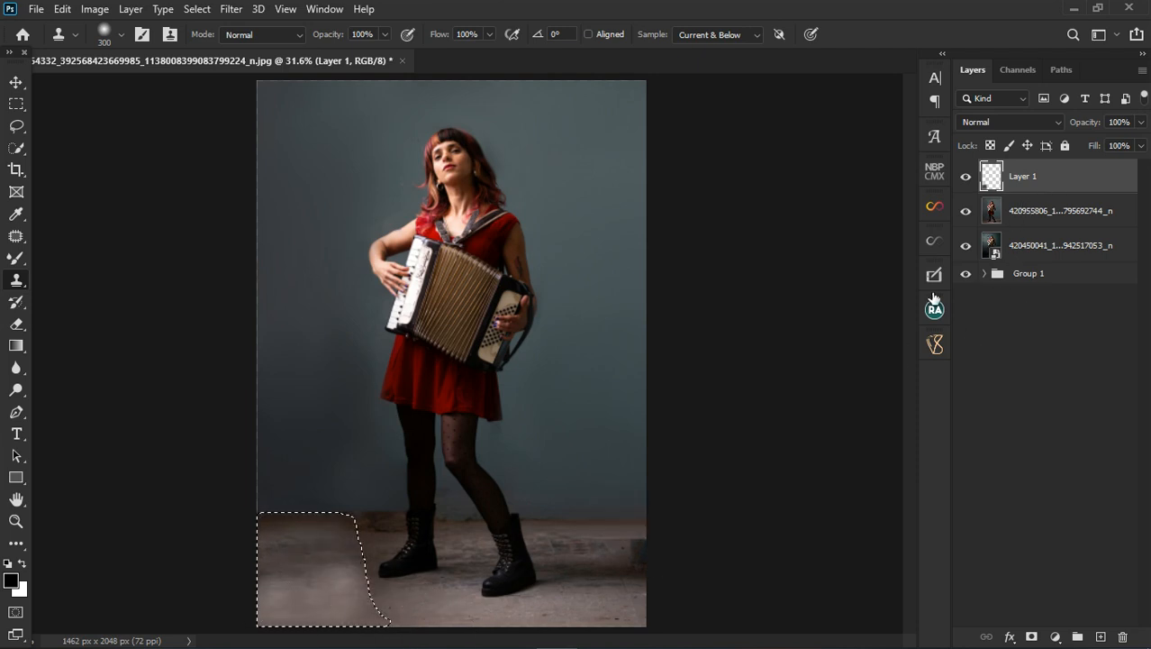
pyautogui.hotkey('ctrl', 'd')
# Step: Lower the cloned floor layer's opacity to 55% and toggle its visibility to compare the floor with and without it
pyautogui.click(1139, 122)
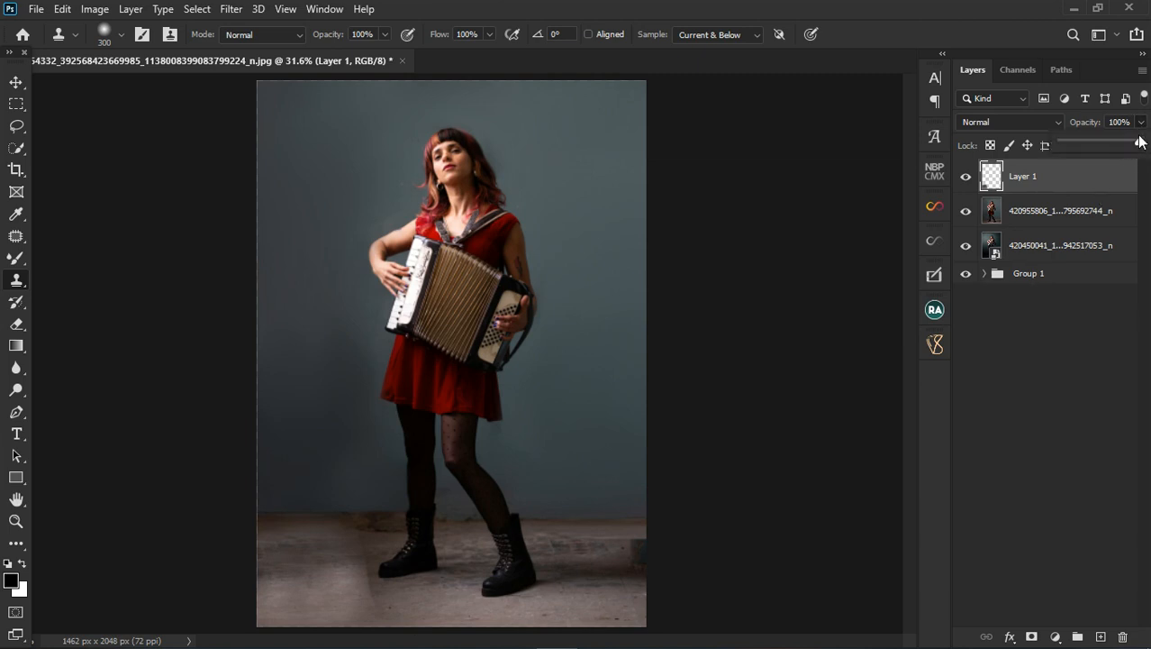
pyautogui.moveTo(1112, 150); pyautogui.dragTo(1107, 152)
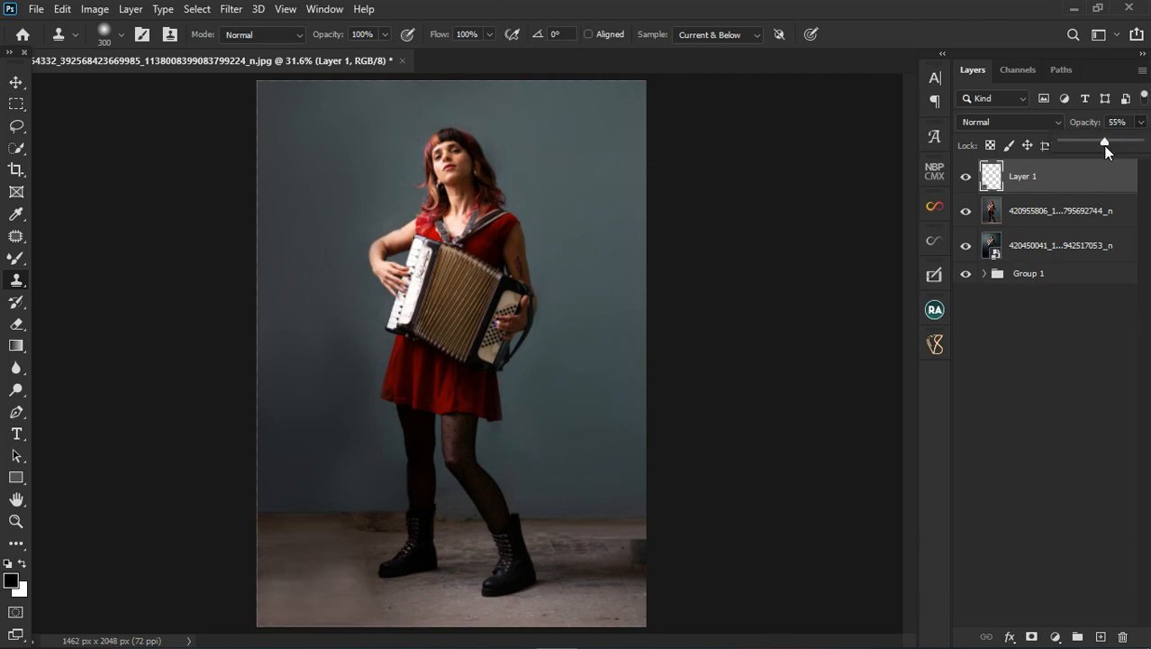
pyautogui.scroll(-3, 393, 497)
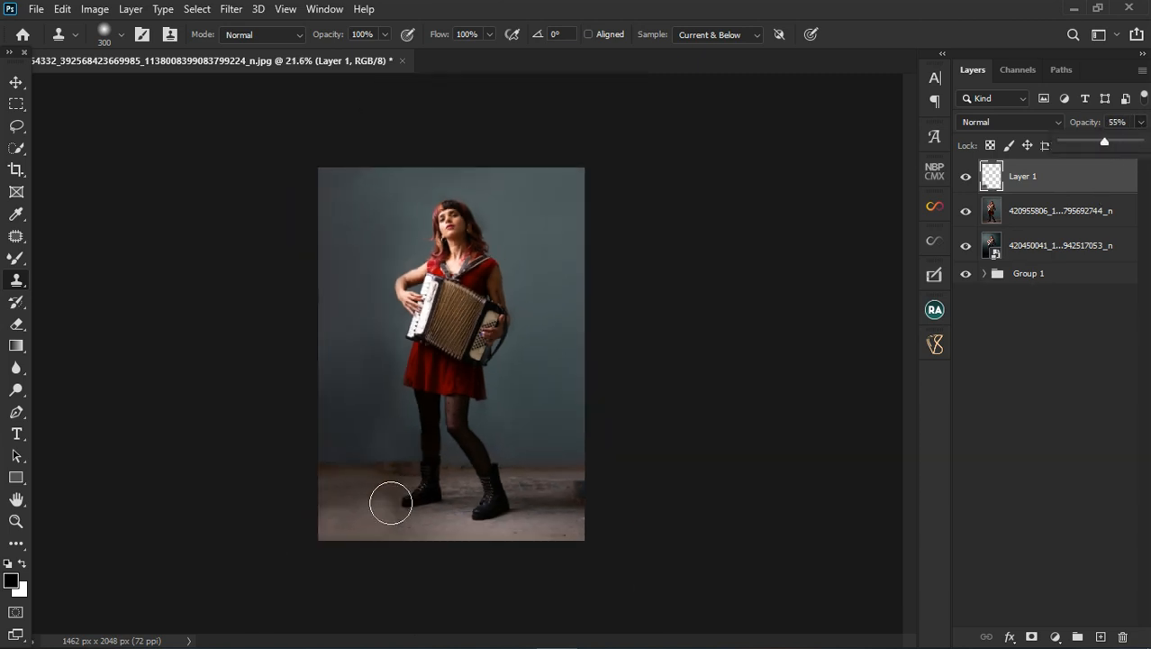
pyautogui.click(973, 181)
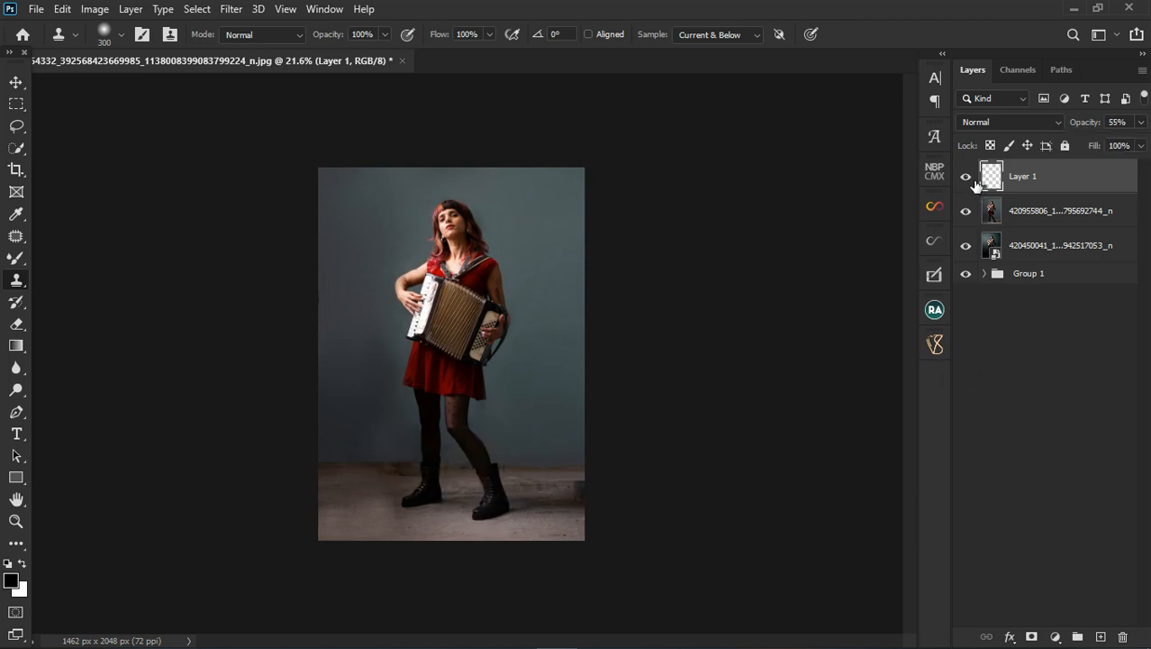
pyautogui.click(973, 180)
pyautogui.click(976, 185)
# Step: Set the cloned floor layer's opacity to 43%
pyautogui.click(1141, 123)
pyautogui.moveTo(1096, 143); pyautogui.dragTo(1094, 142)
pyautogui.click(1065, 186)
pyautogui.scroll(3, 335, 293)
pyautogui.scroll(1, 347, 306)
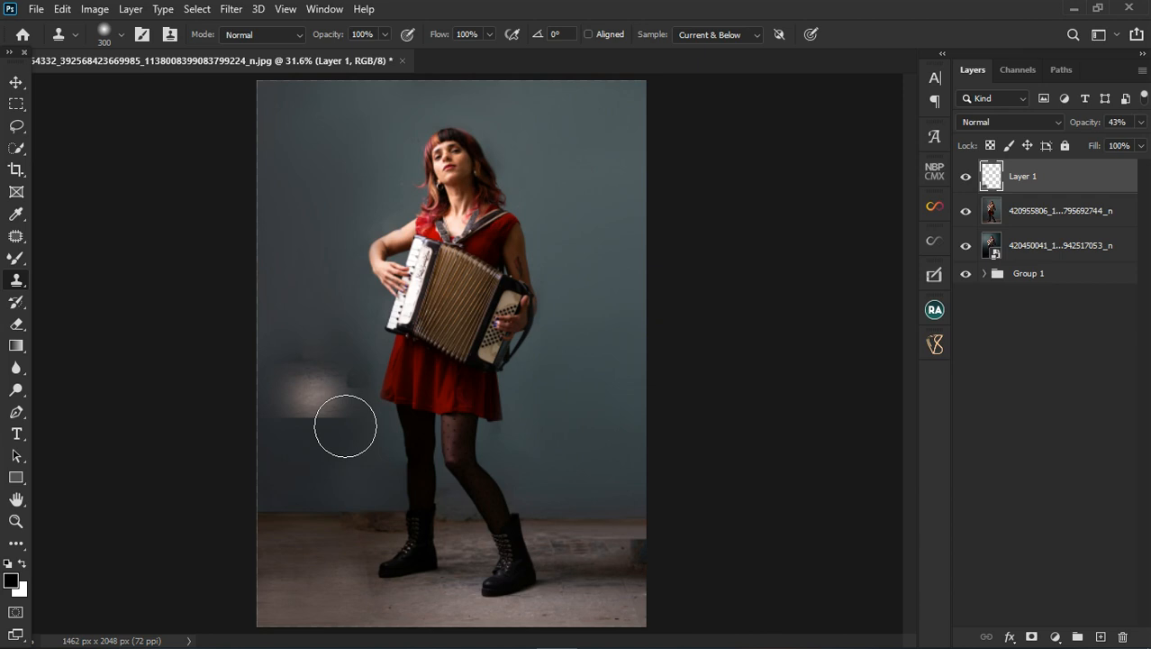
pyautogui.scroll(-1, 345, 426)
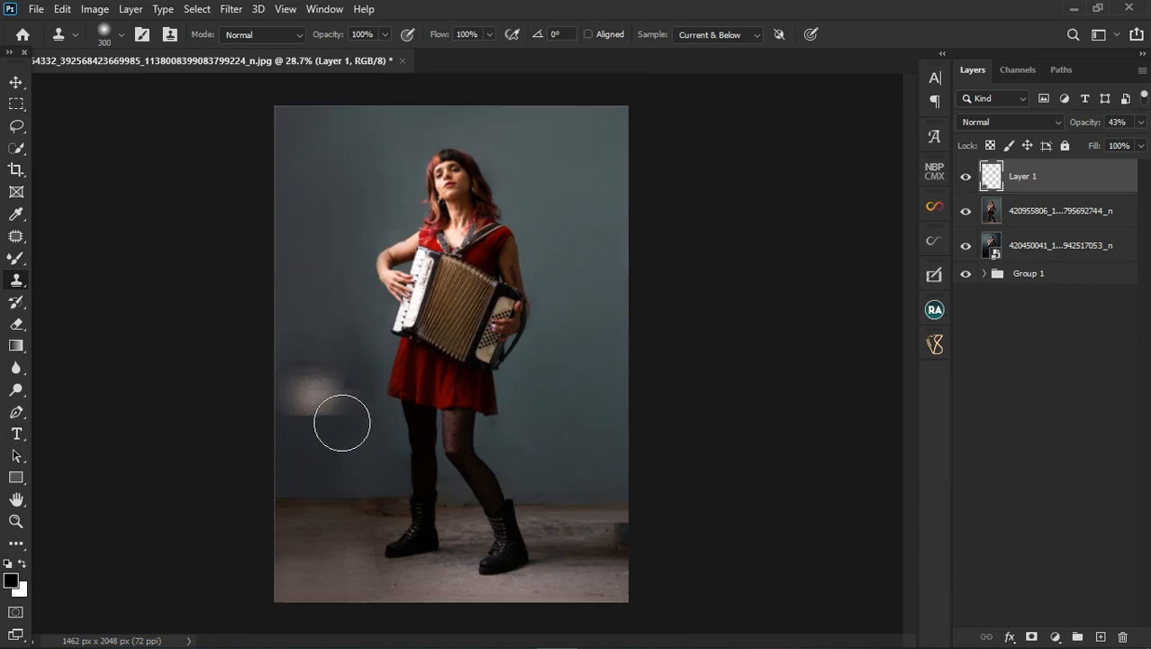
# Step: Select the retouched photo layer and toggle its visibility, with Layer 1 hidden, to compare it with the darker version underneath
pyautogui.click(15, 82)
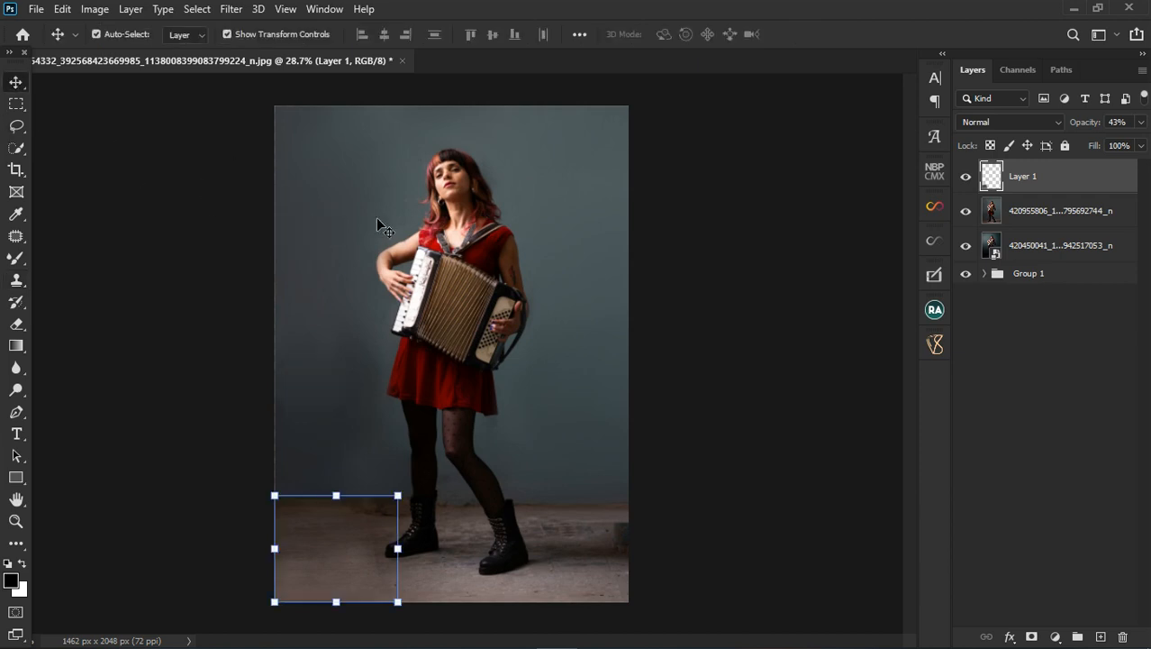
pyautogui.click(319, 342)
pyautogui.scroll(-1, 570, 209)
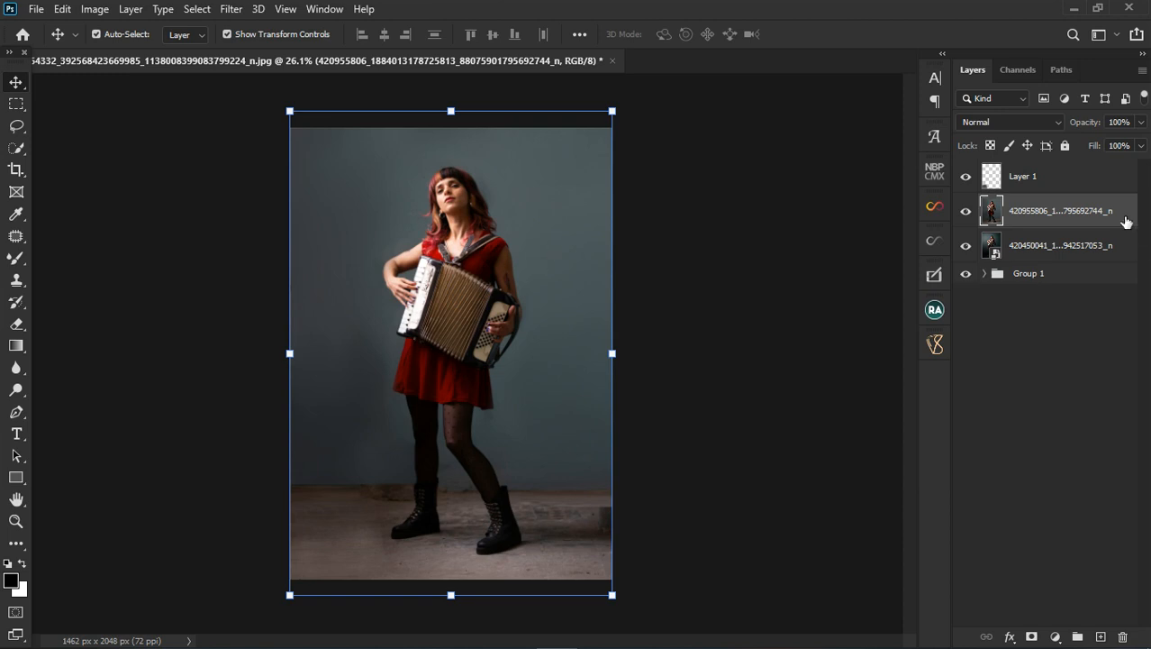
pyautogui.click(967, 213)
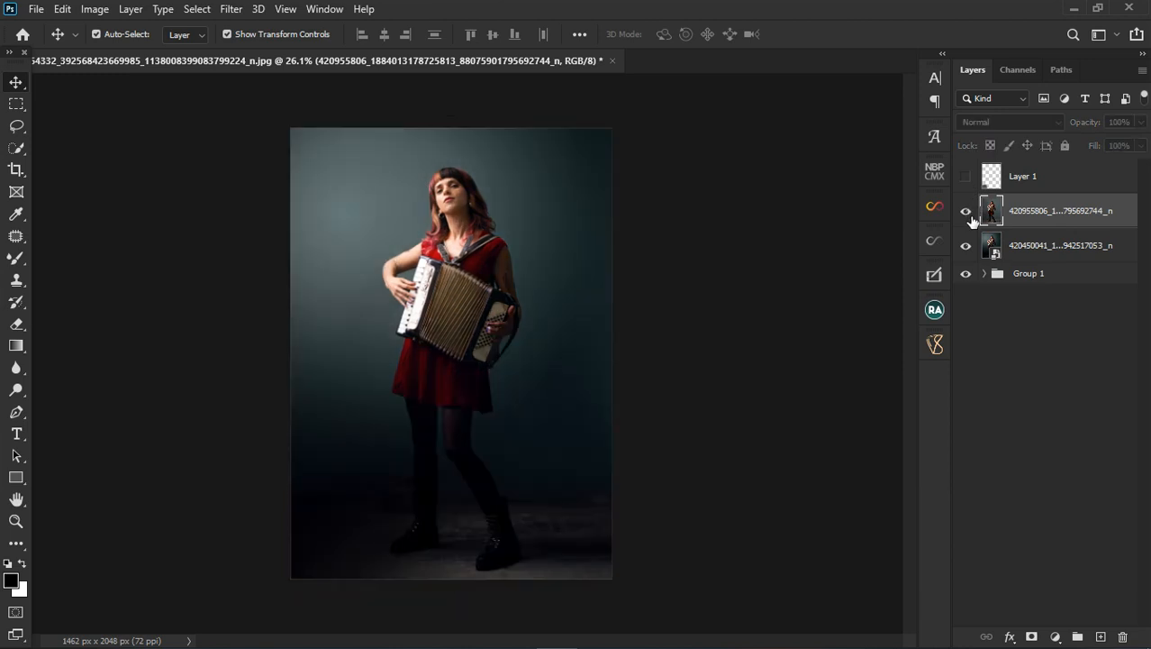
pyautogui.click(967, 213)
pyautogui.click(968, 213)
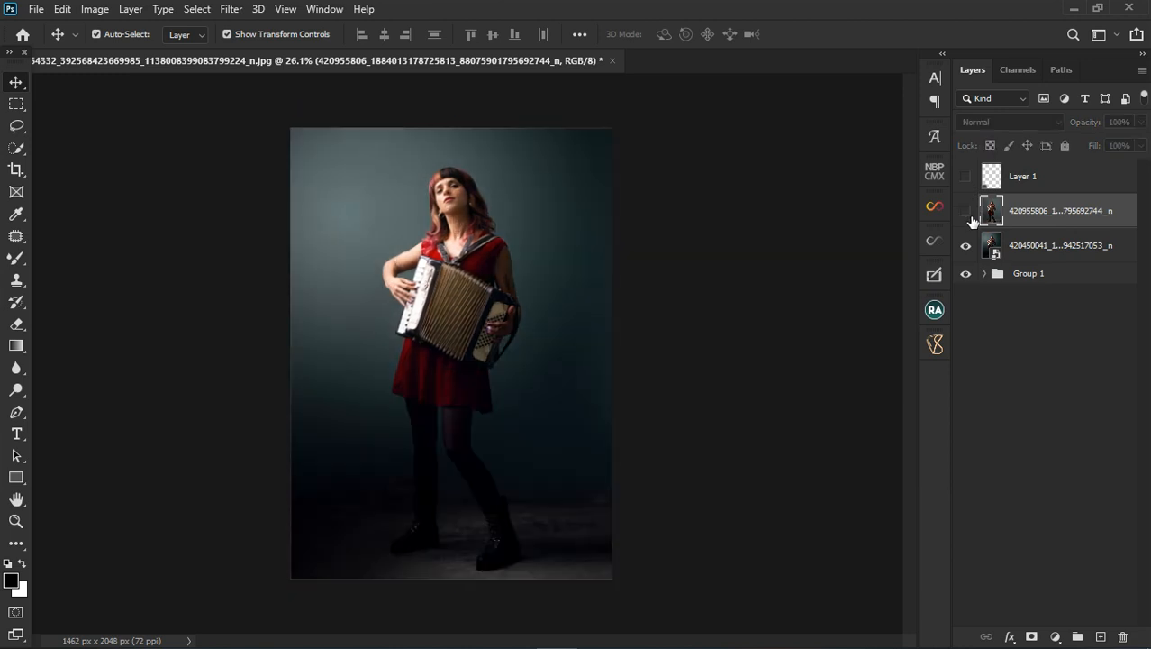